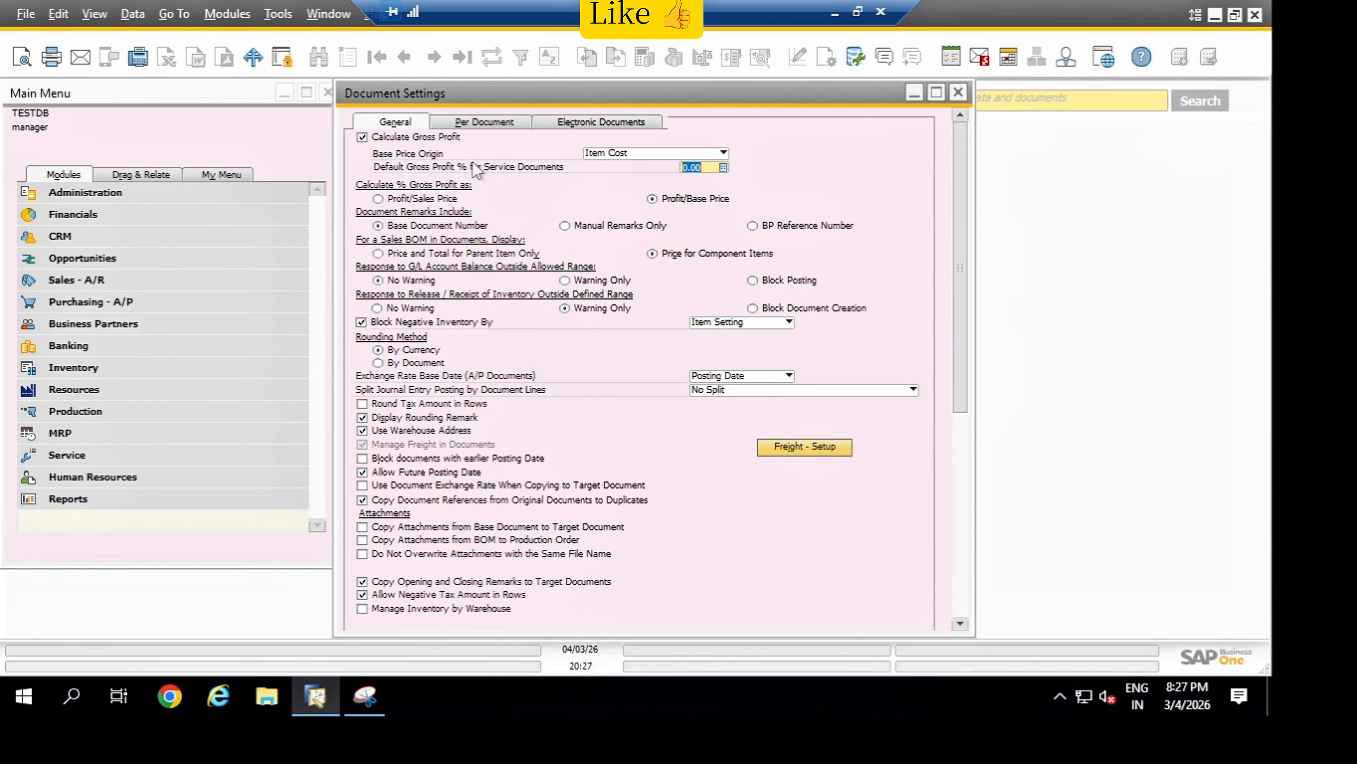
Choose Item Cost as the base price origin for gross profit and confirm the document settings.
left_click(638, 154)
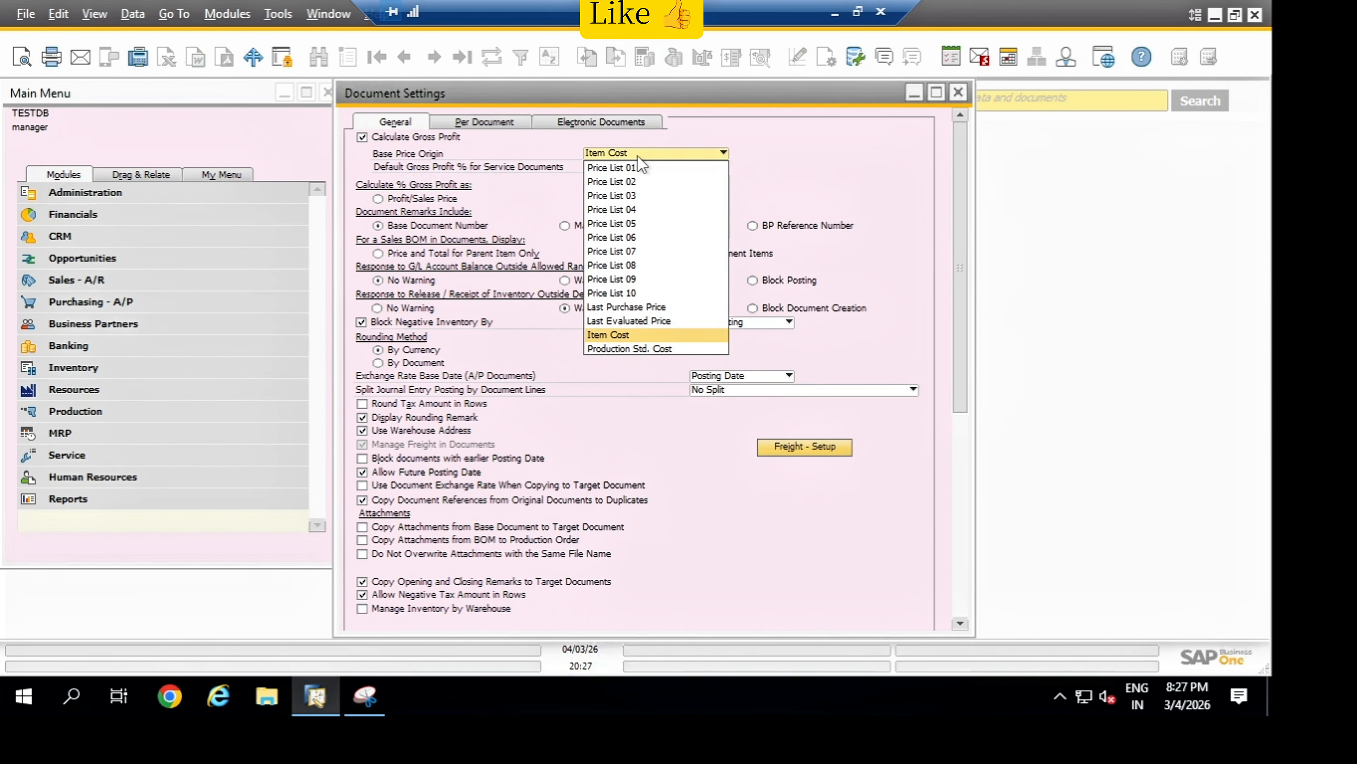
left_click(638, 154)
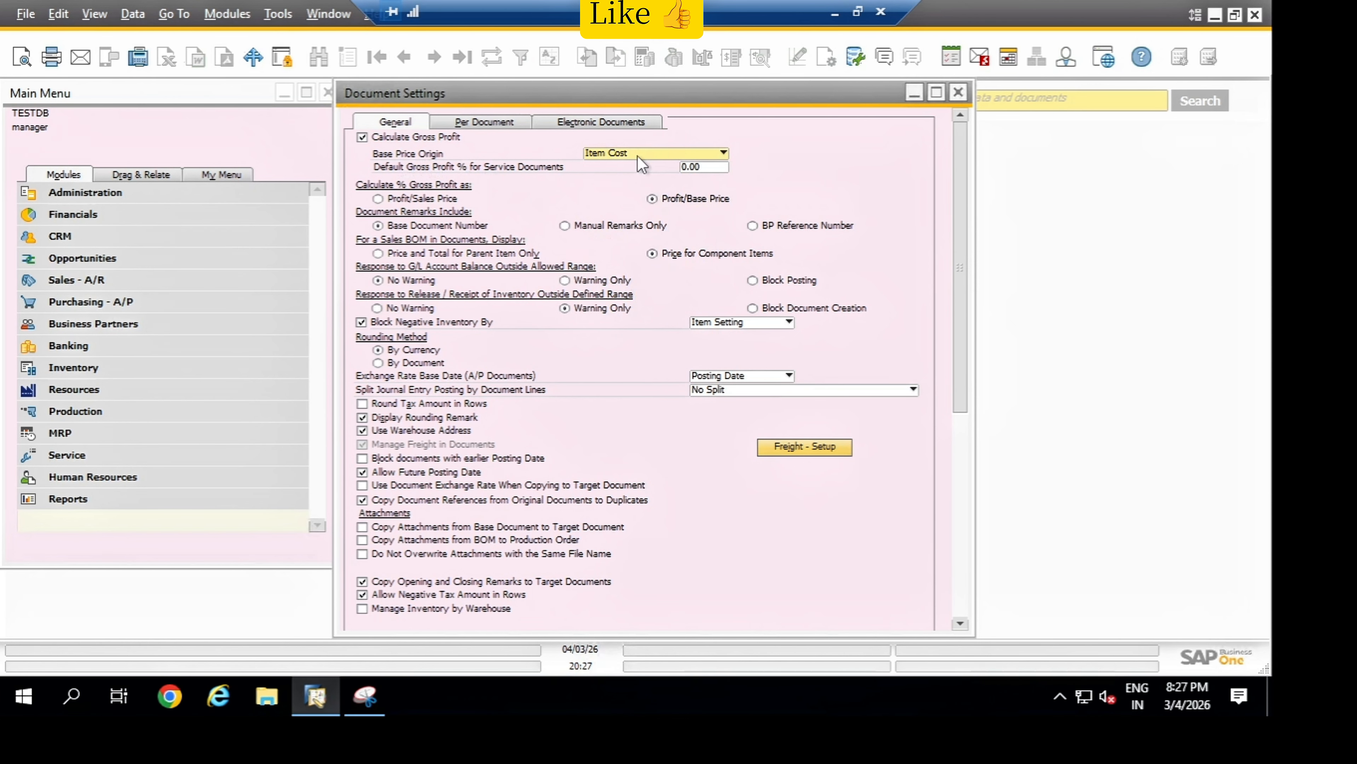
left_click(637, 155)
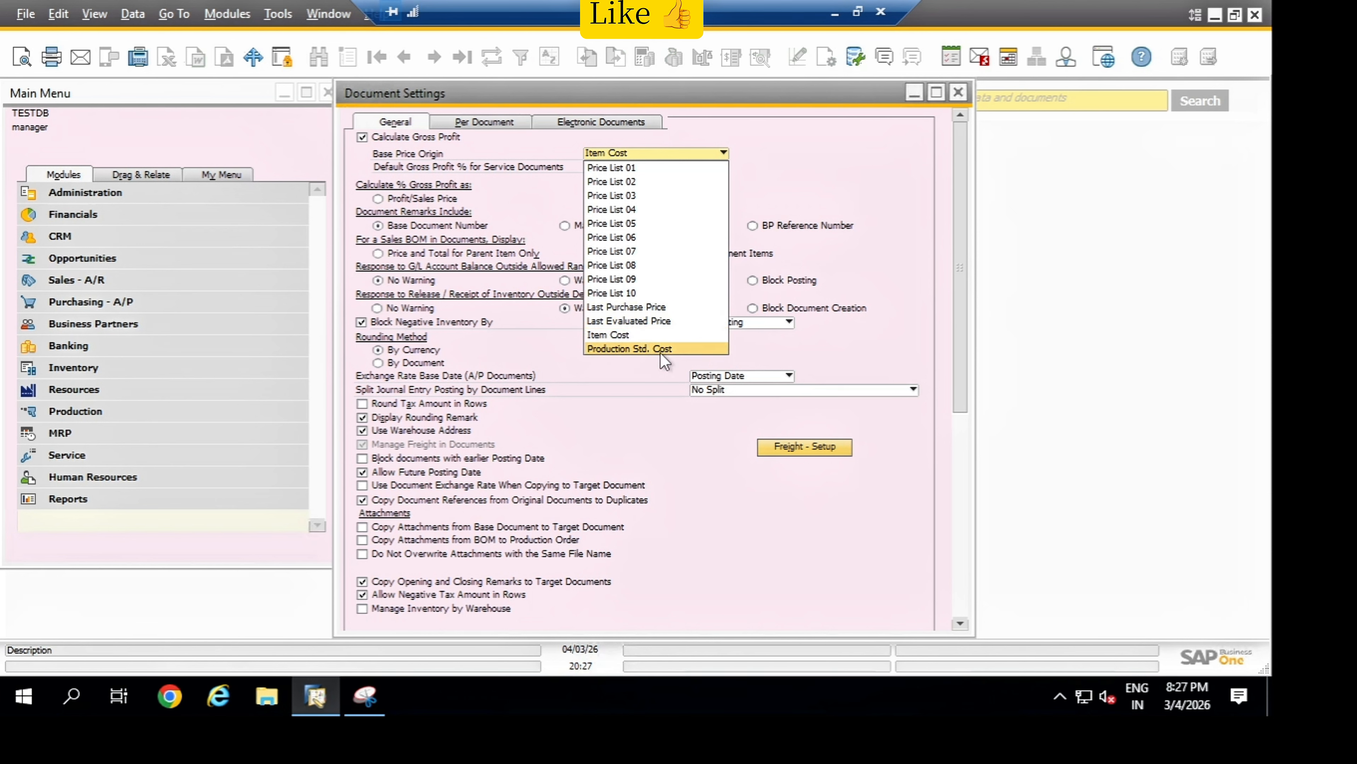
left_click(624, 335)
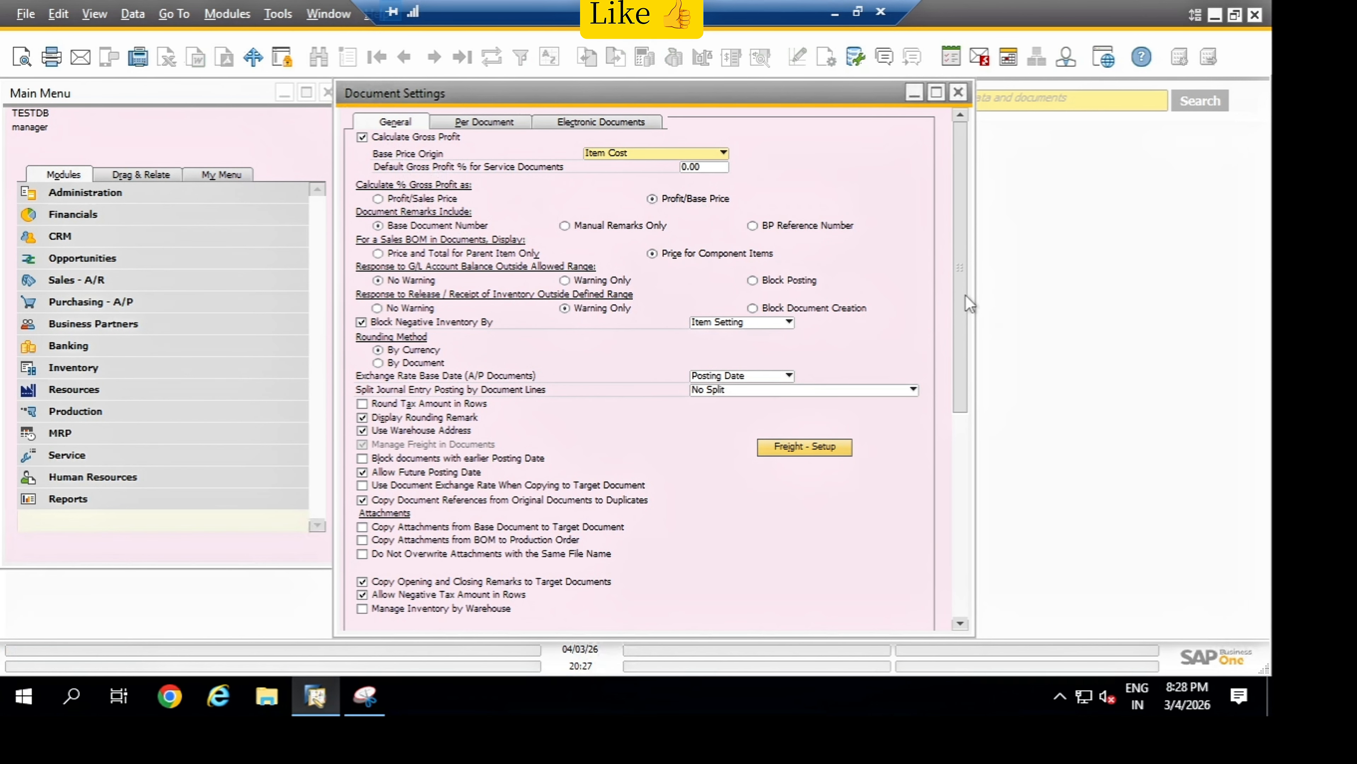
left_click_drag(965, 295, 963, 587)
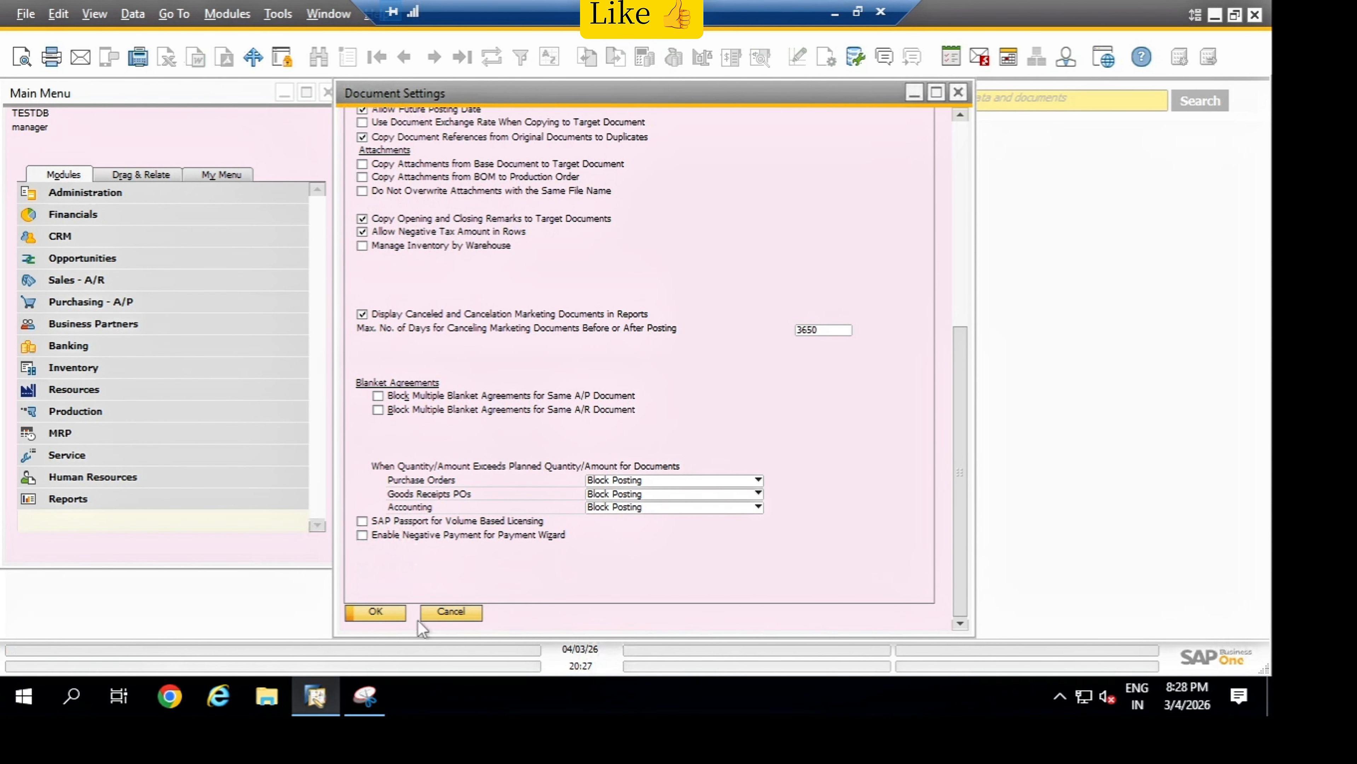
left_click(385, 615)
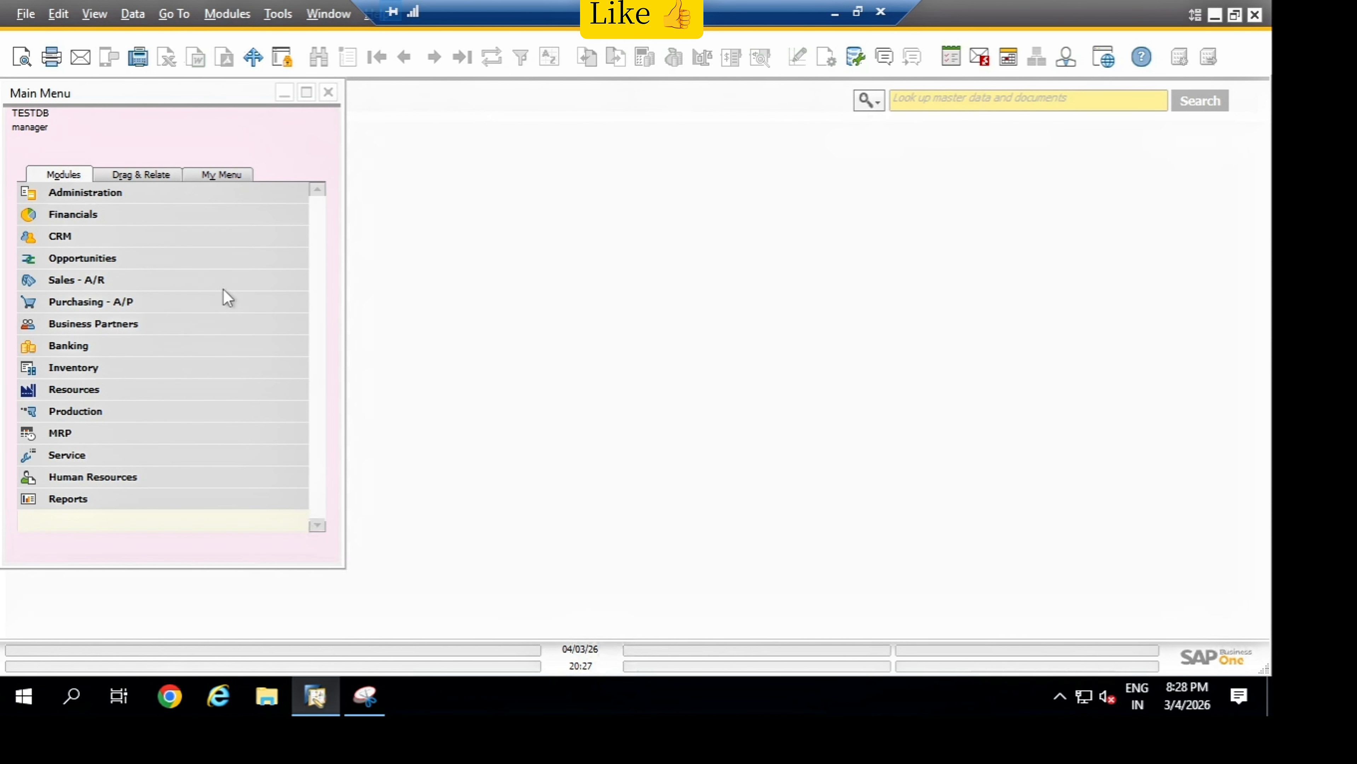
Open a new purchase order from Purchasing - A/P and select ABC PVT LTD as the vendor.
left_click(145, 303)
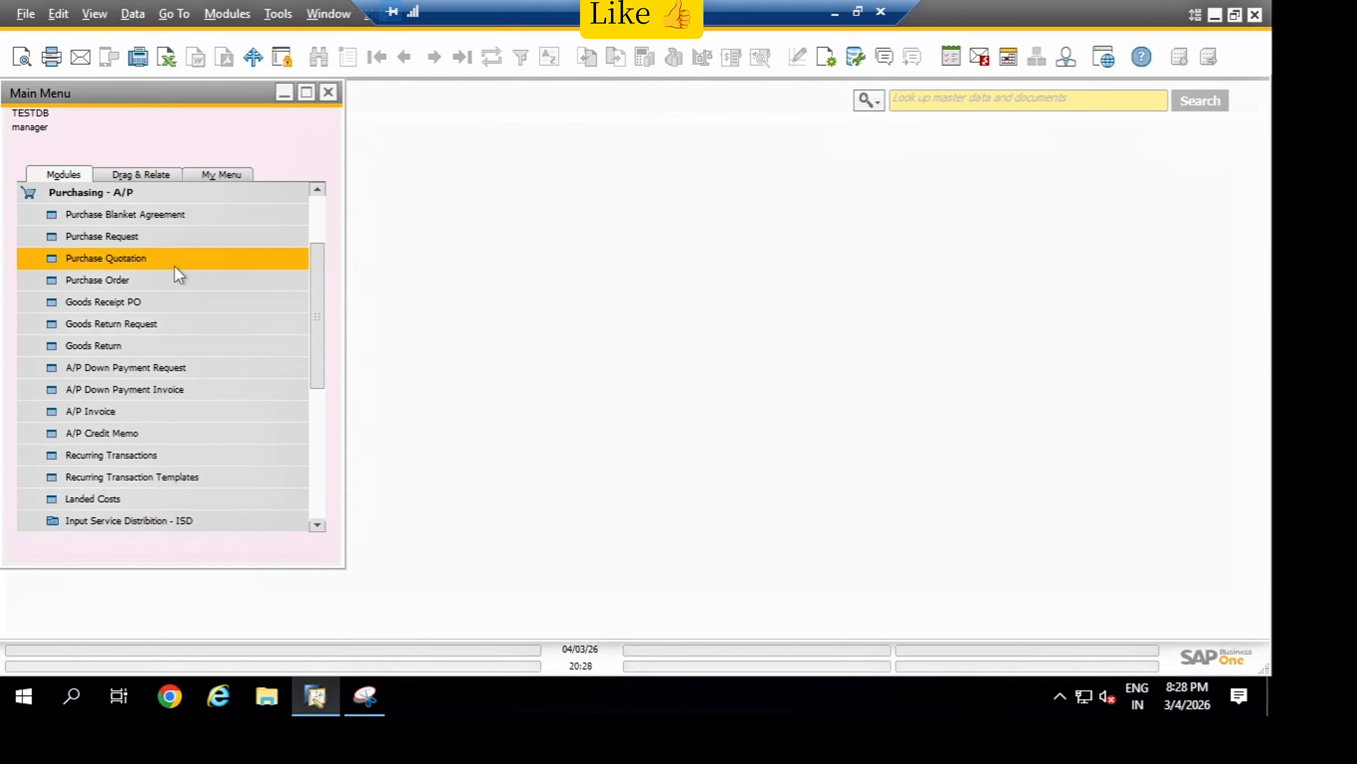
left_click(134, 194)
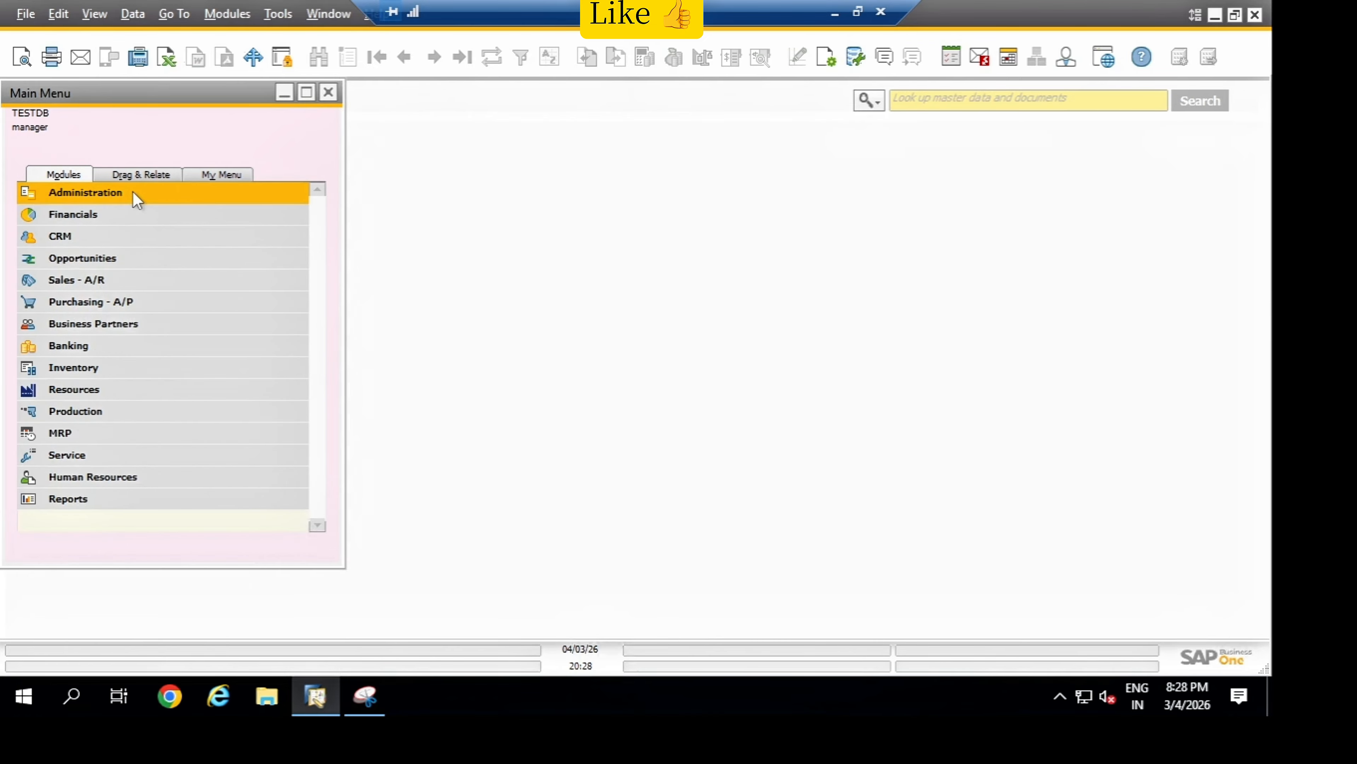
left_click(121, 301)
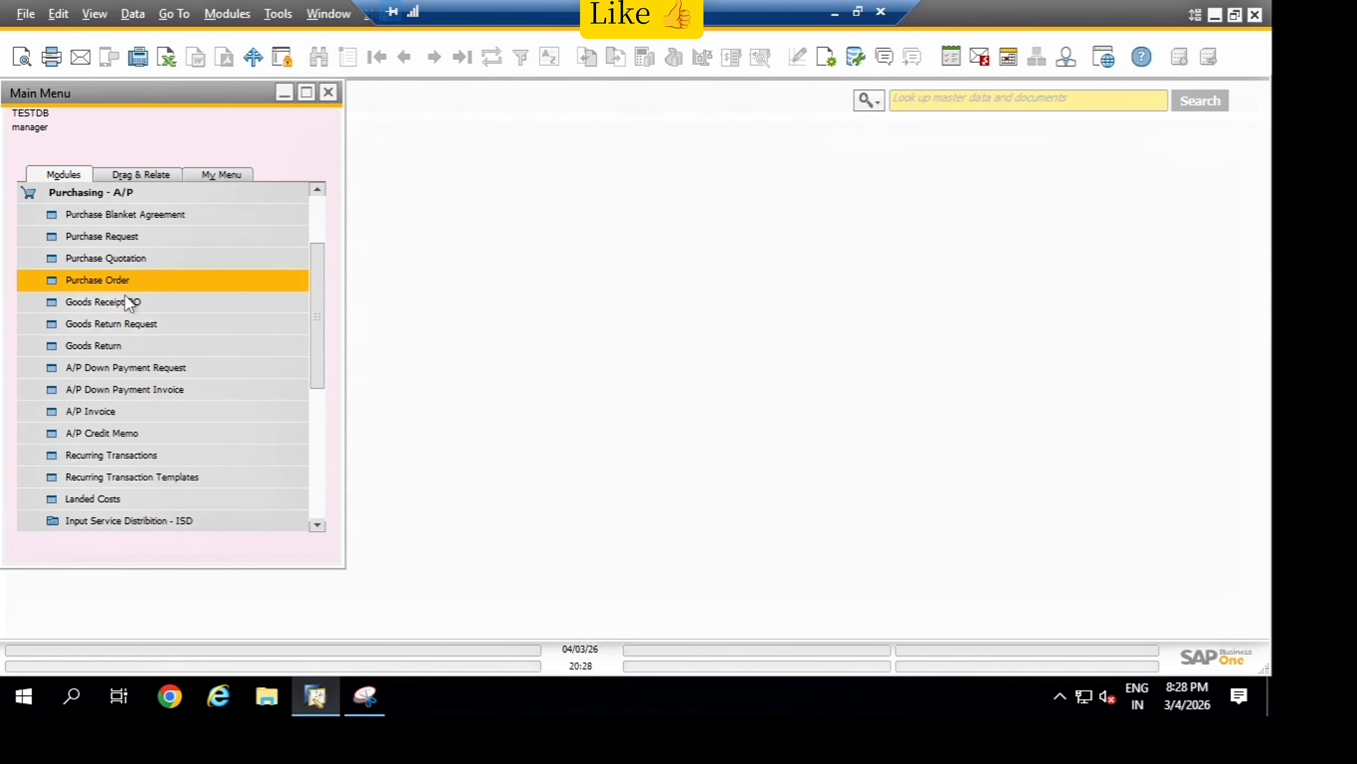
left_click(150, 280)
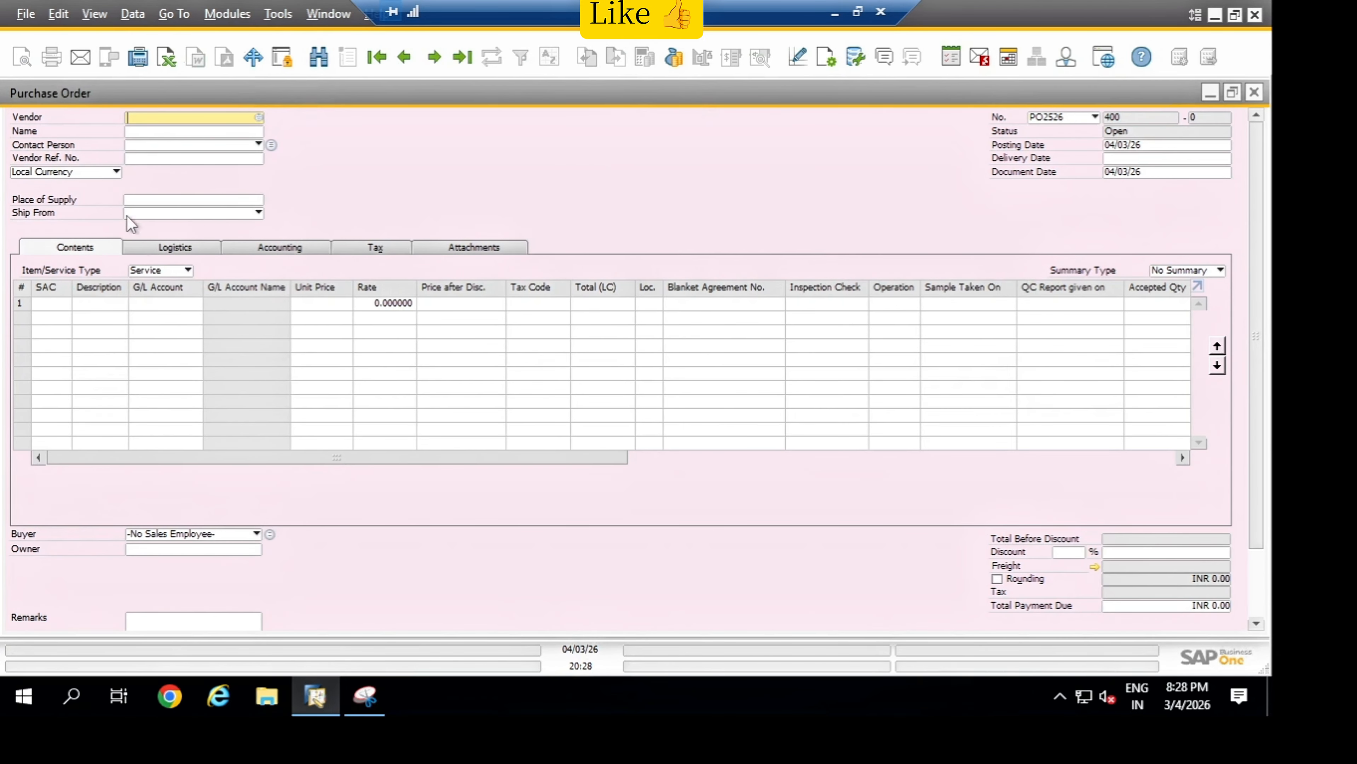
left_click(140, 132)
type("ABC")
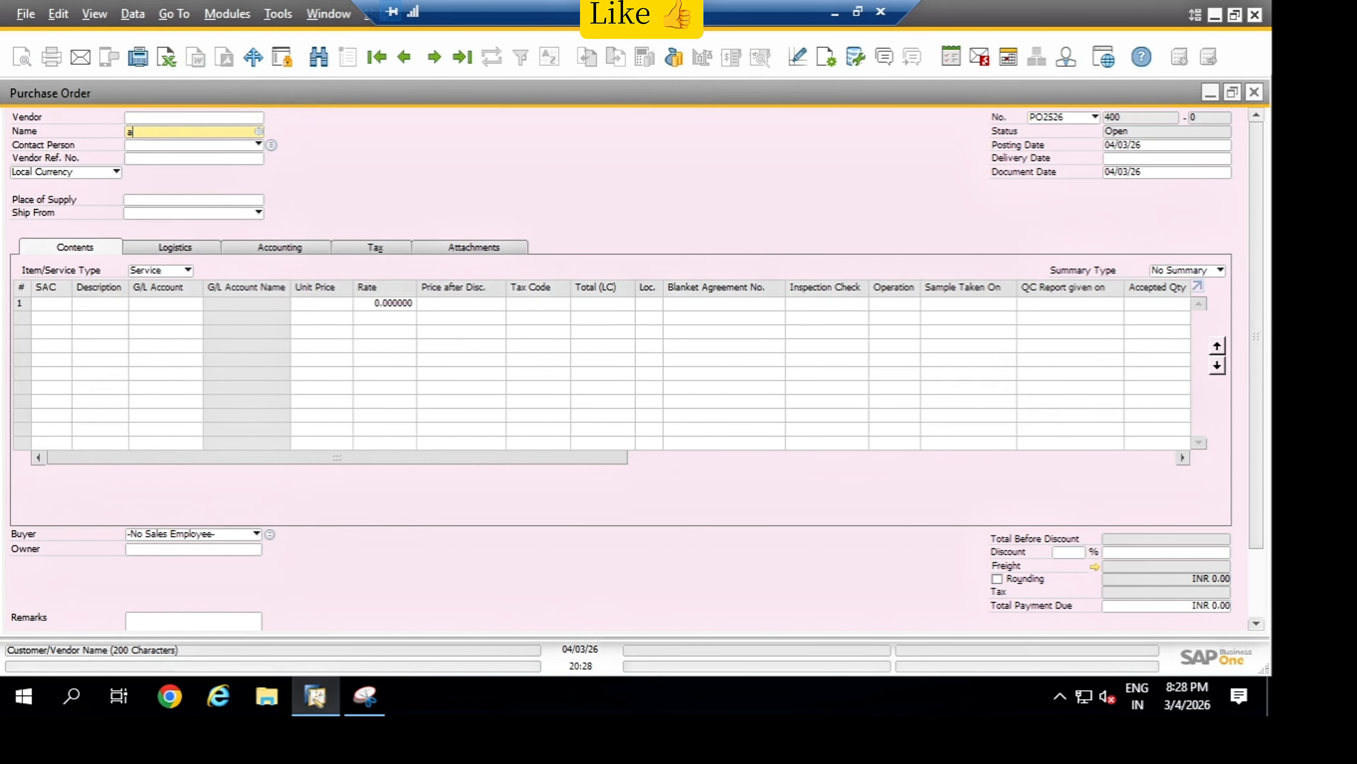
key("Tab")
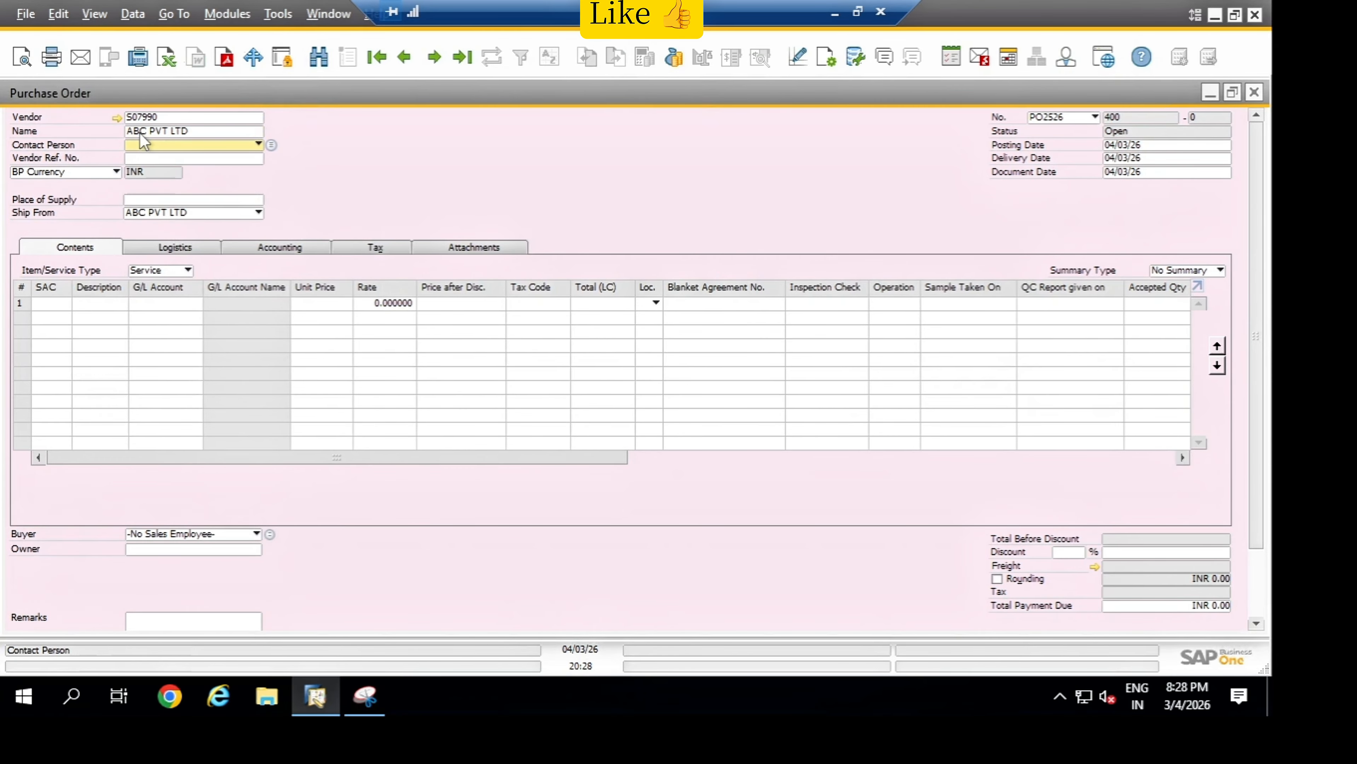
Change the purchase order's item/service type to Item and enter item ABC123 in the first row.
left_click(175, 271)
left_click(163, 285)
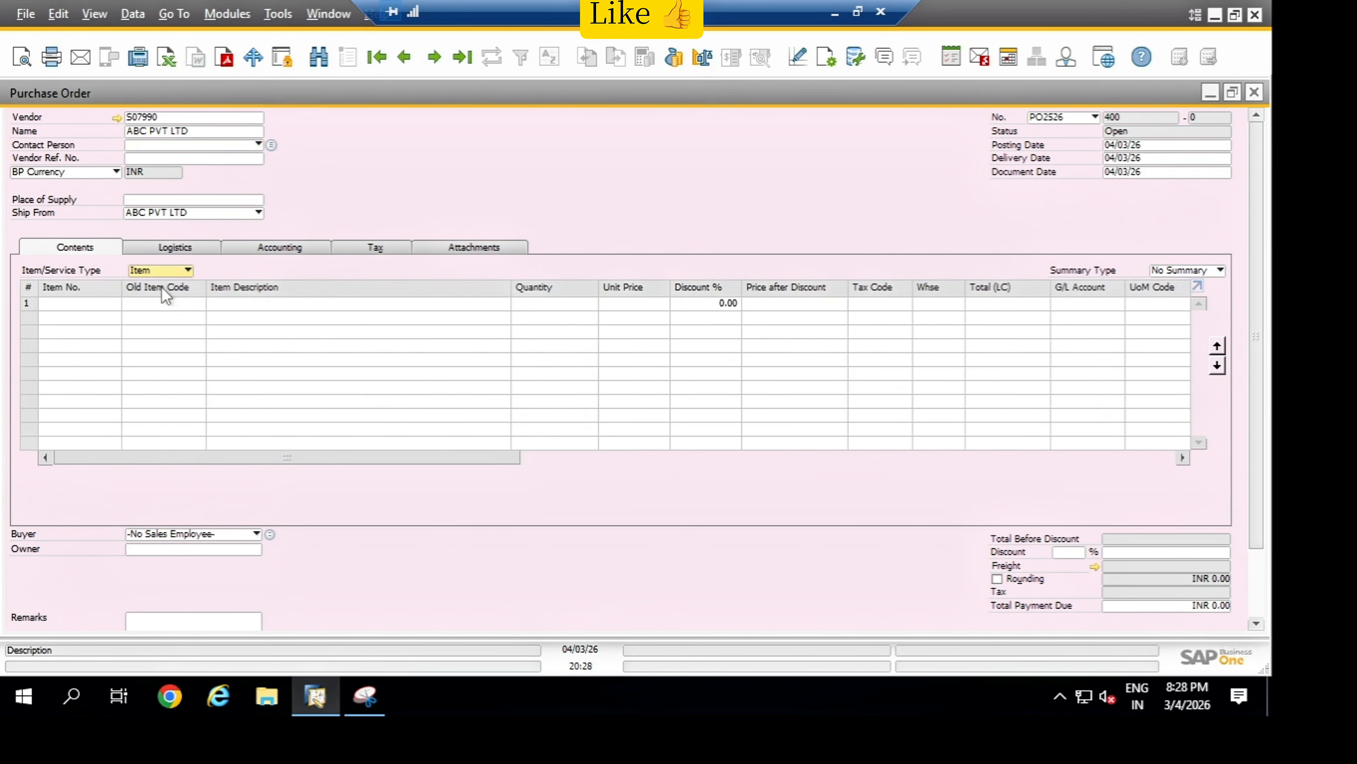
left_click(75, 303)
type("a")
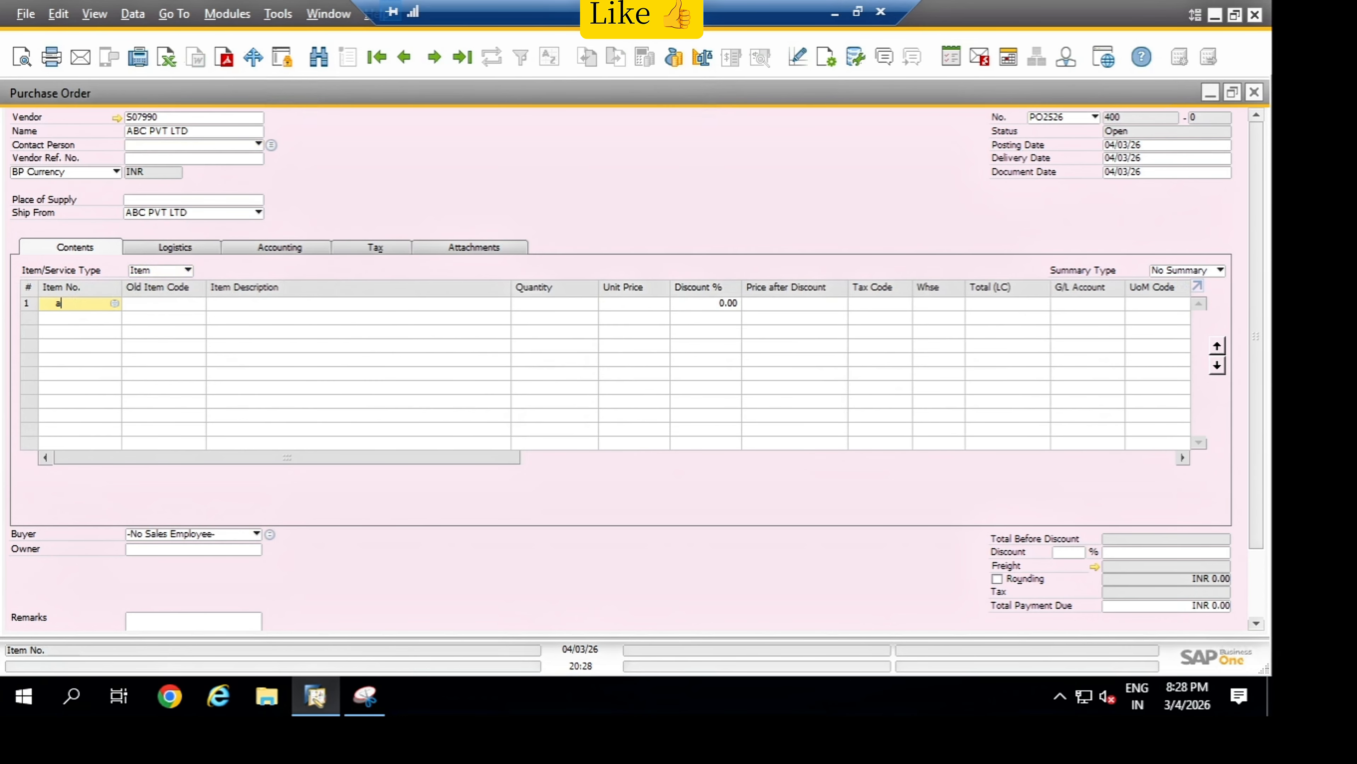
type("bc")
key("Tab")
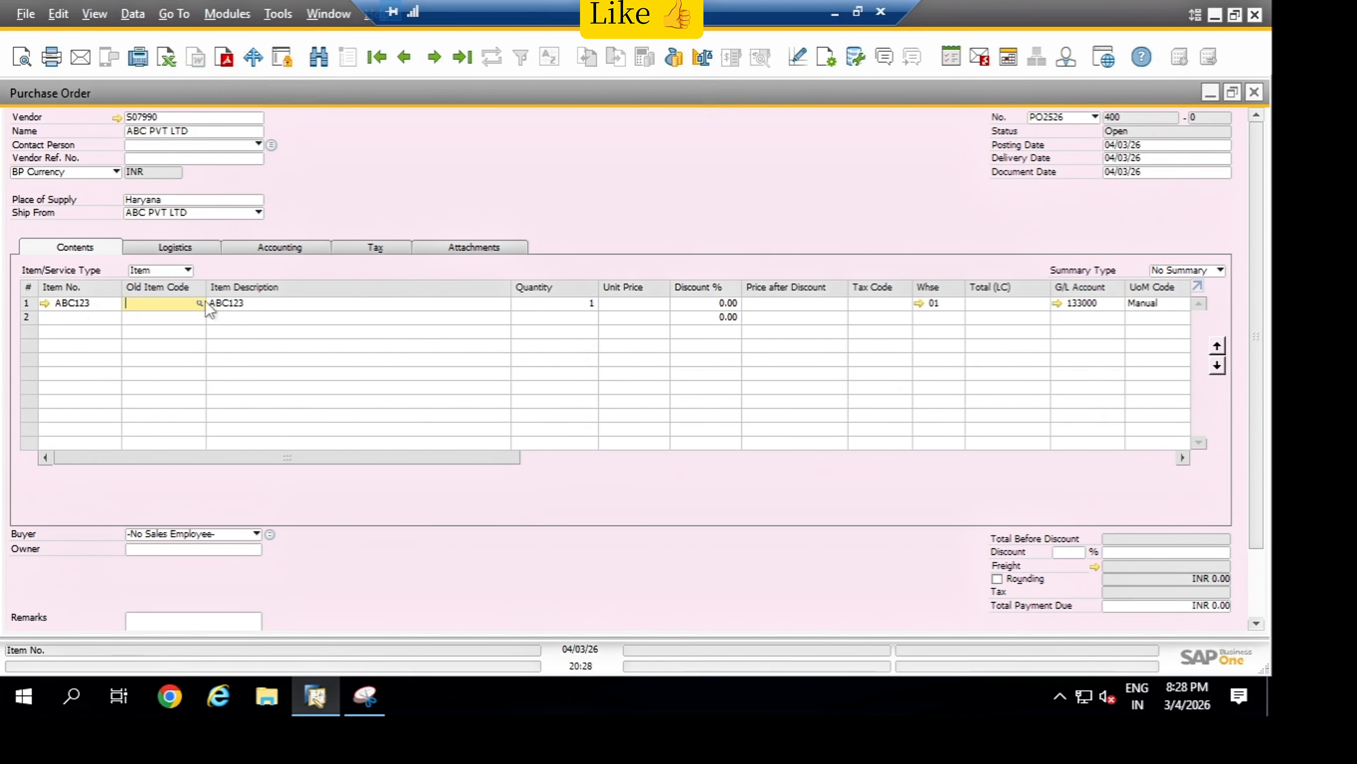
Set the ABC123 row's unit price to 100 and its tax code to SCGST12.
left_click(624, 303)
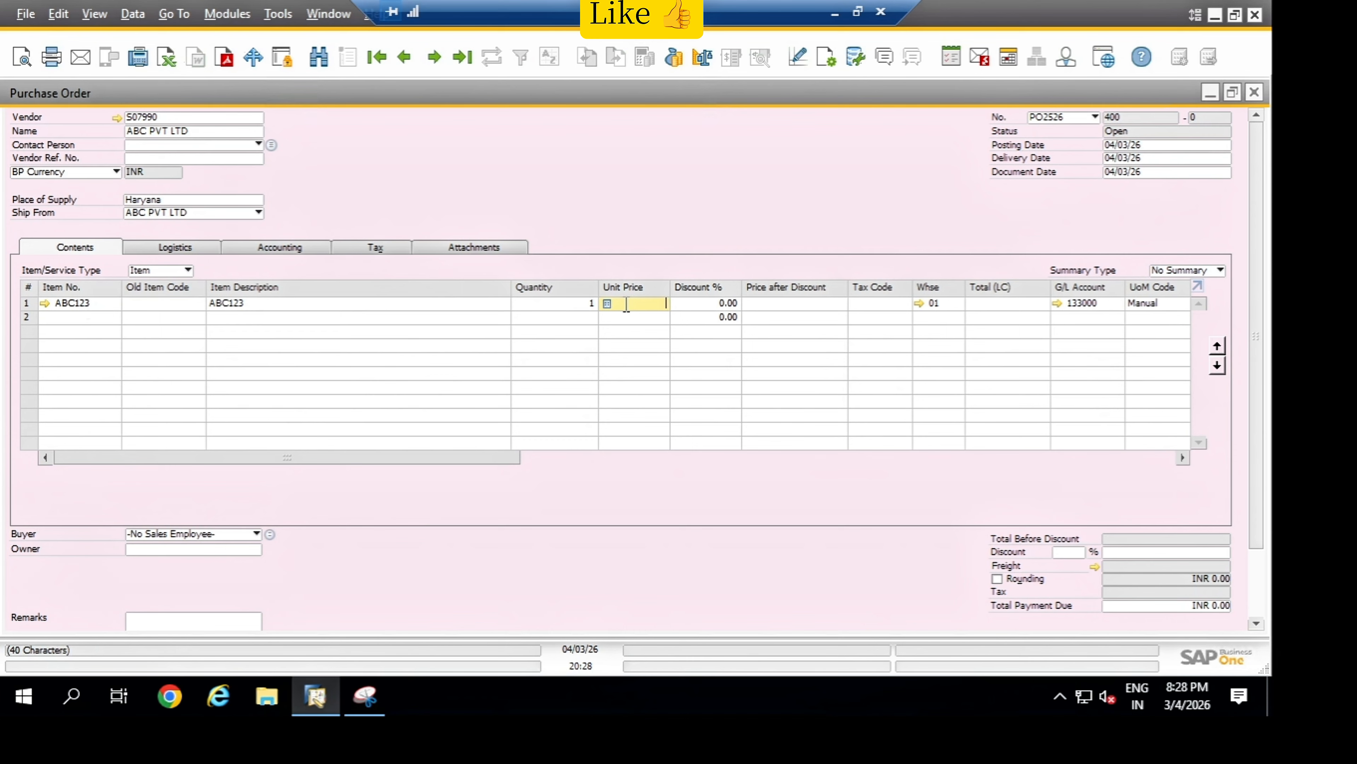
type("100")
key("Tab")
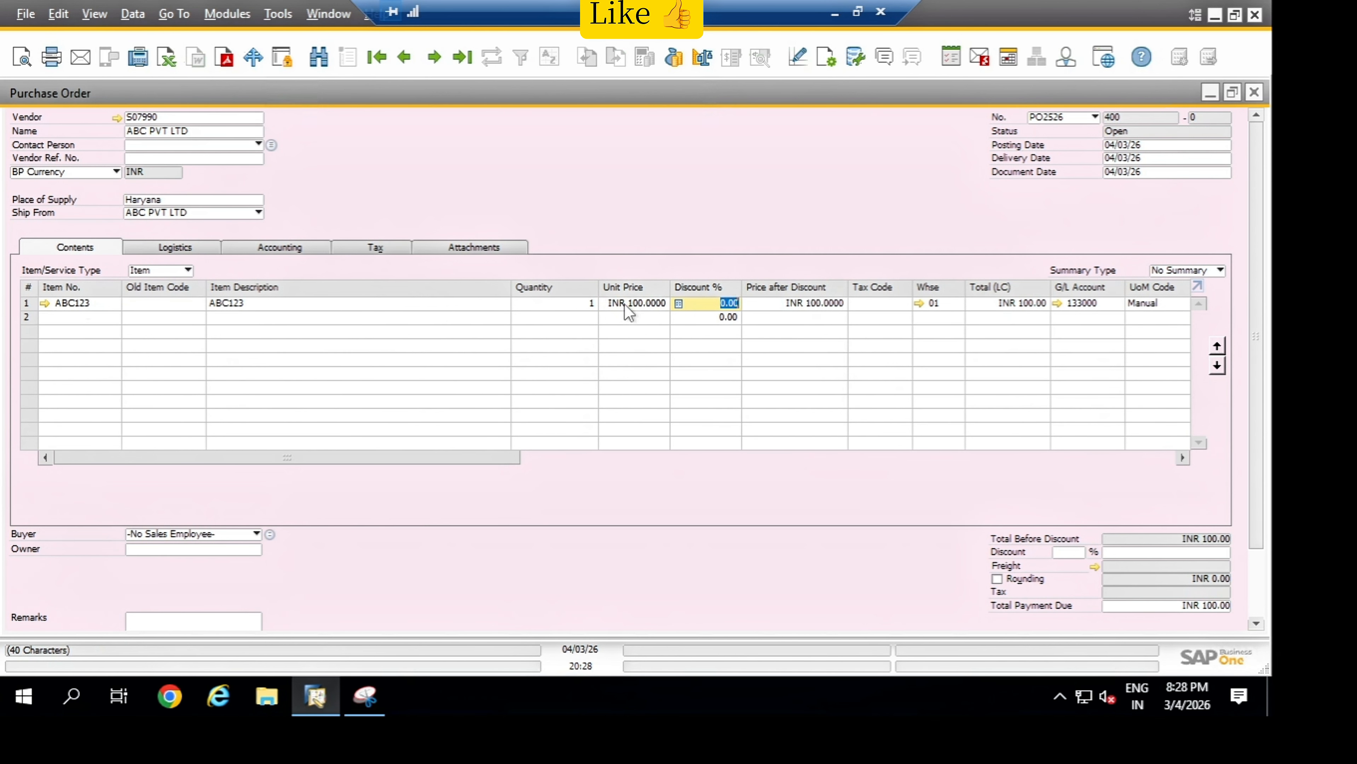
left_click(874, 303)
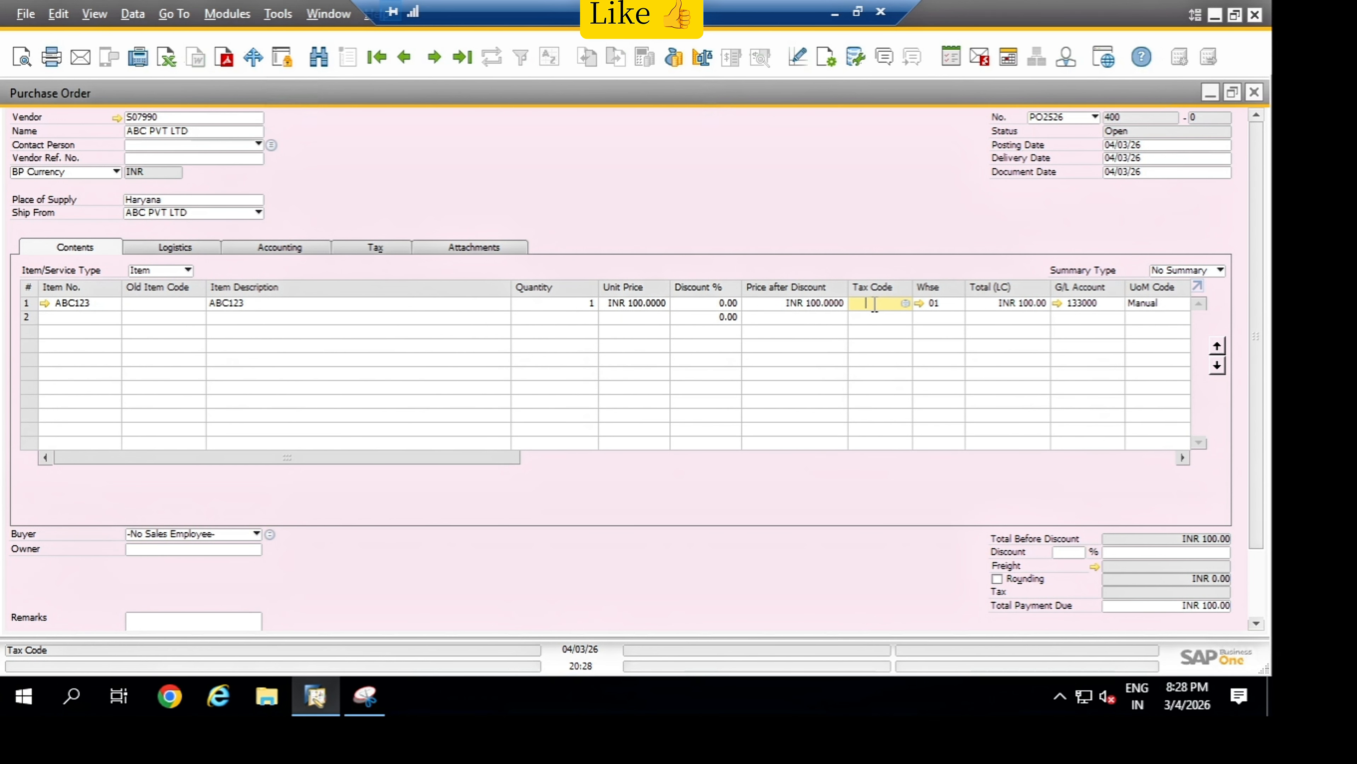
key("Tab")
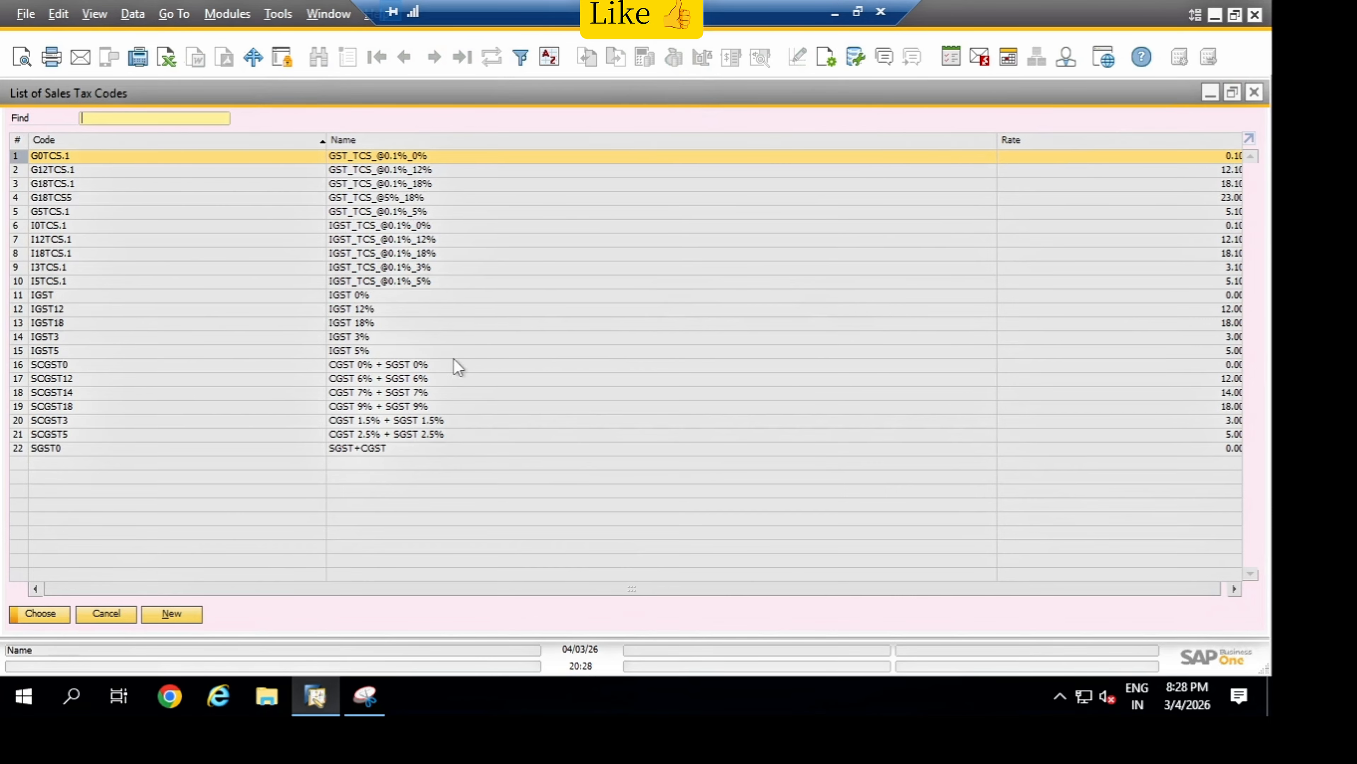
double_click(422, 381)
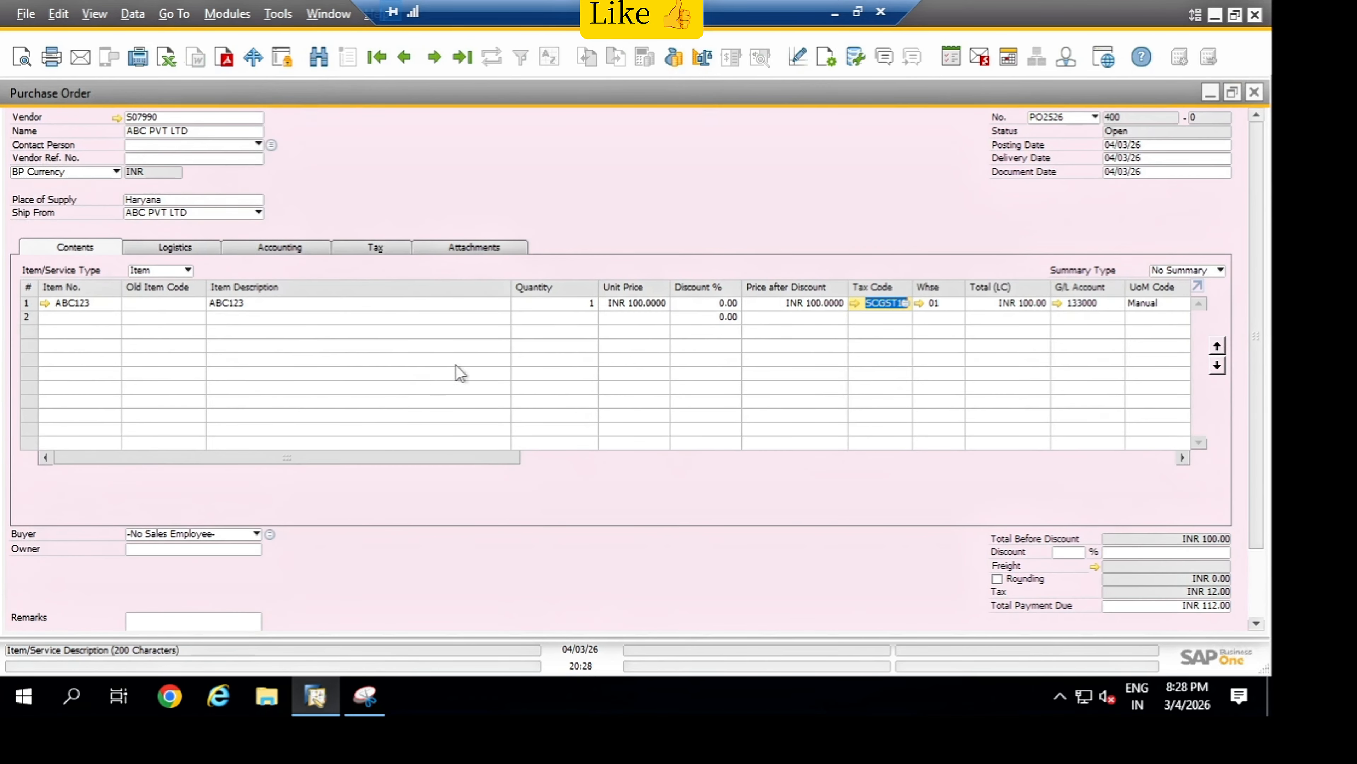
Try to add the purchase order for ABC PVT LTD.
left_click_drag(1258, 350, 1266, 455)
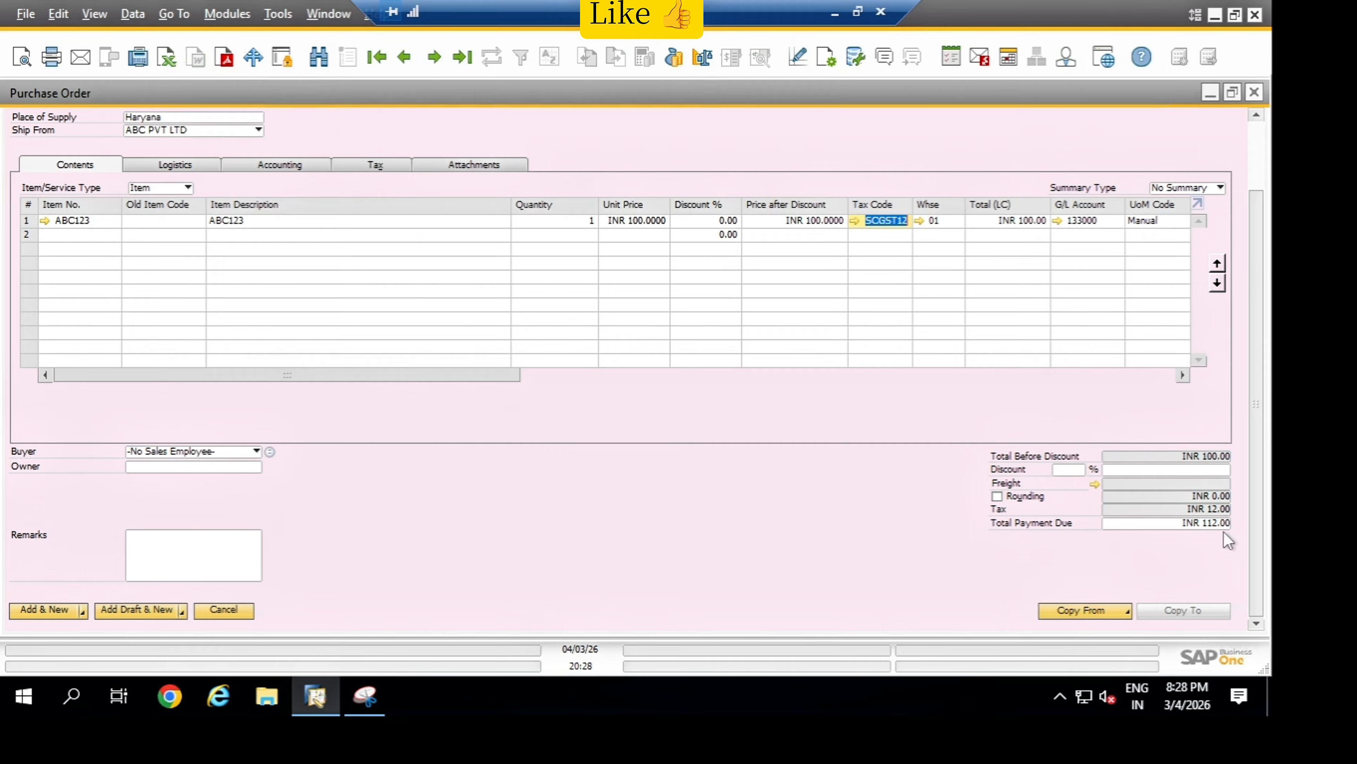
left_click(57, 610)
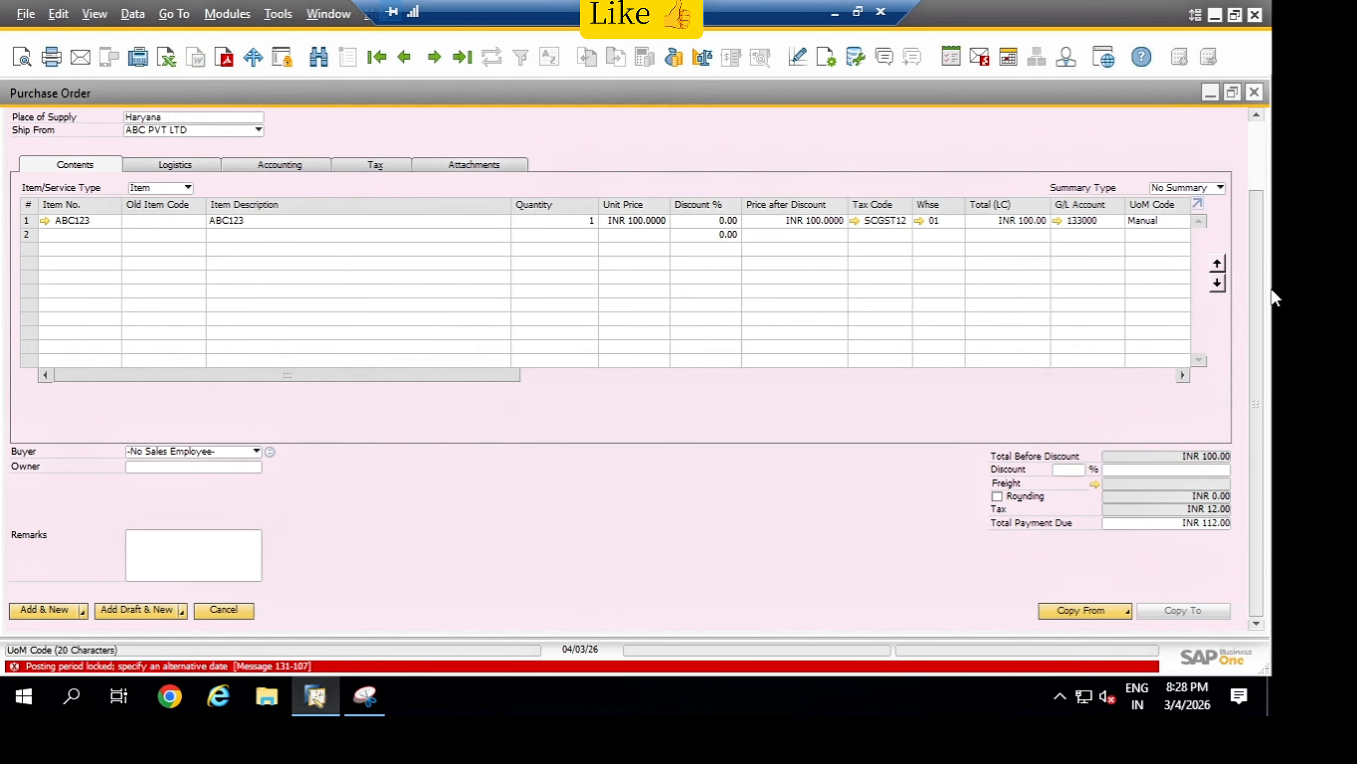
left_click(1255, 177)
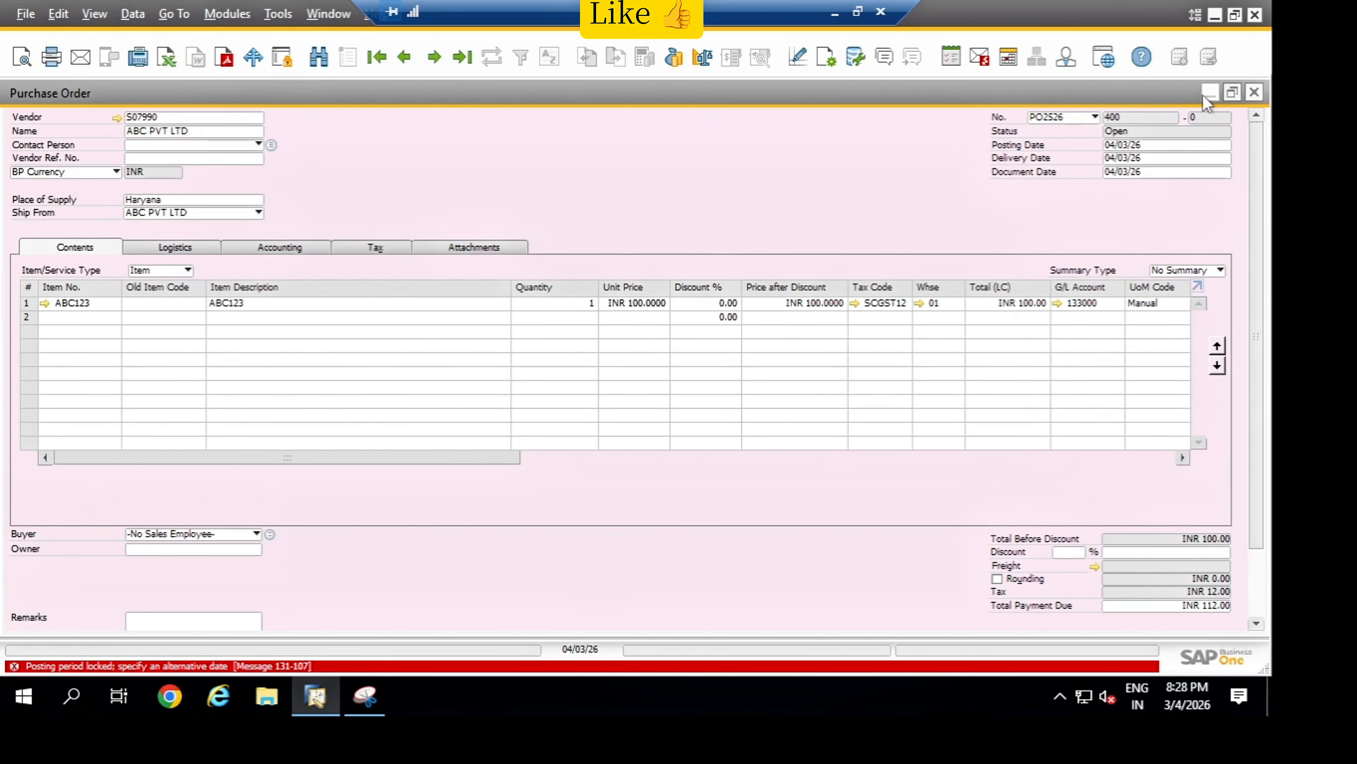
Minimize the purchase order and open Posting Periods through a menu search for "post".
left_click(1206, 93)
left_click(1022, 101)
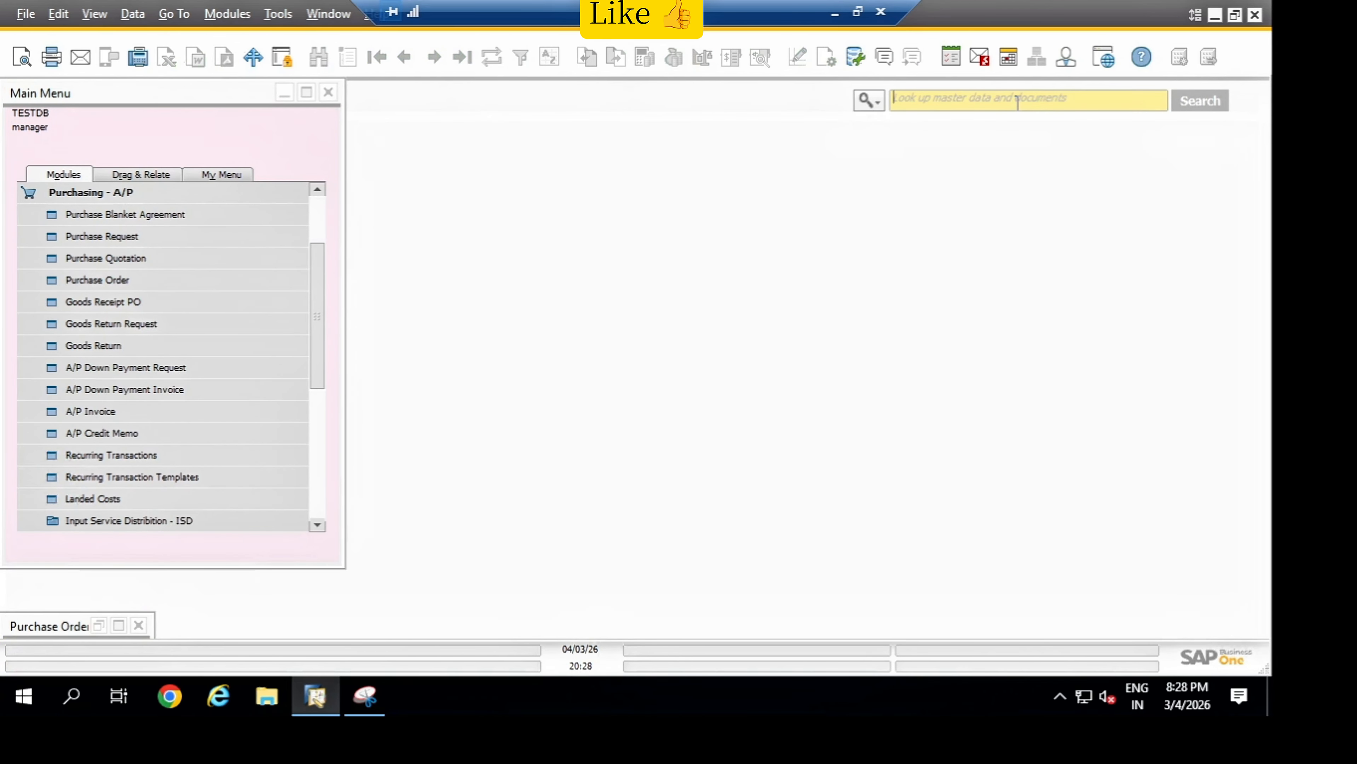
type("pos")
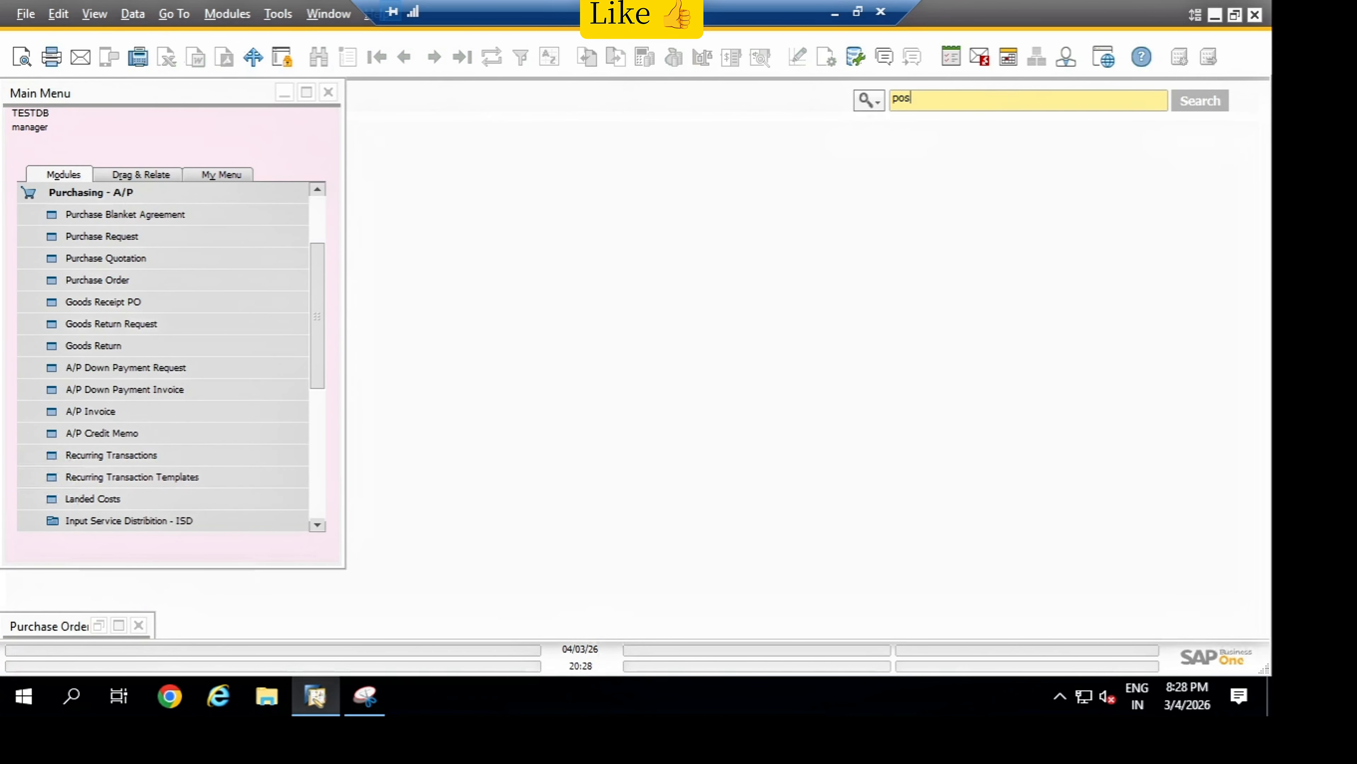
left_click(878, 97)
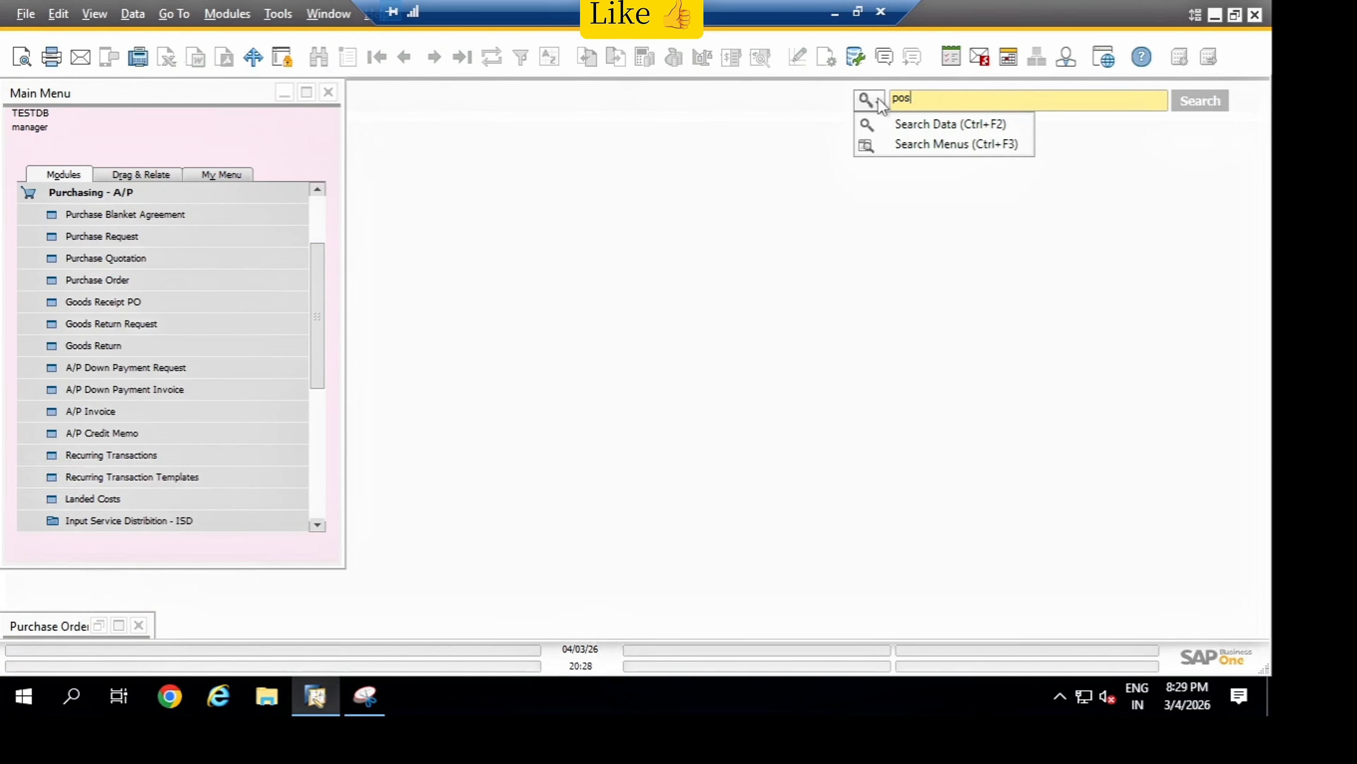
left_click(889, 142)
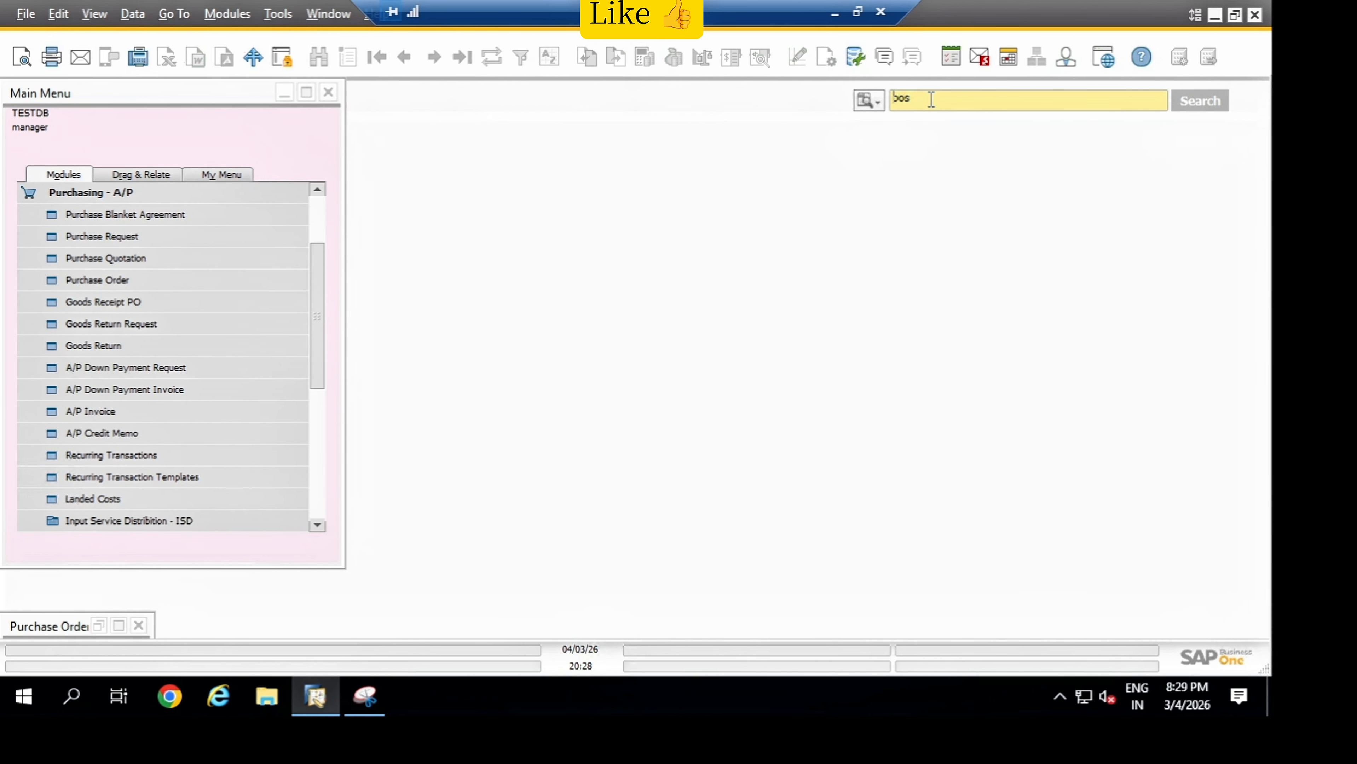
type("t")
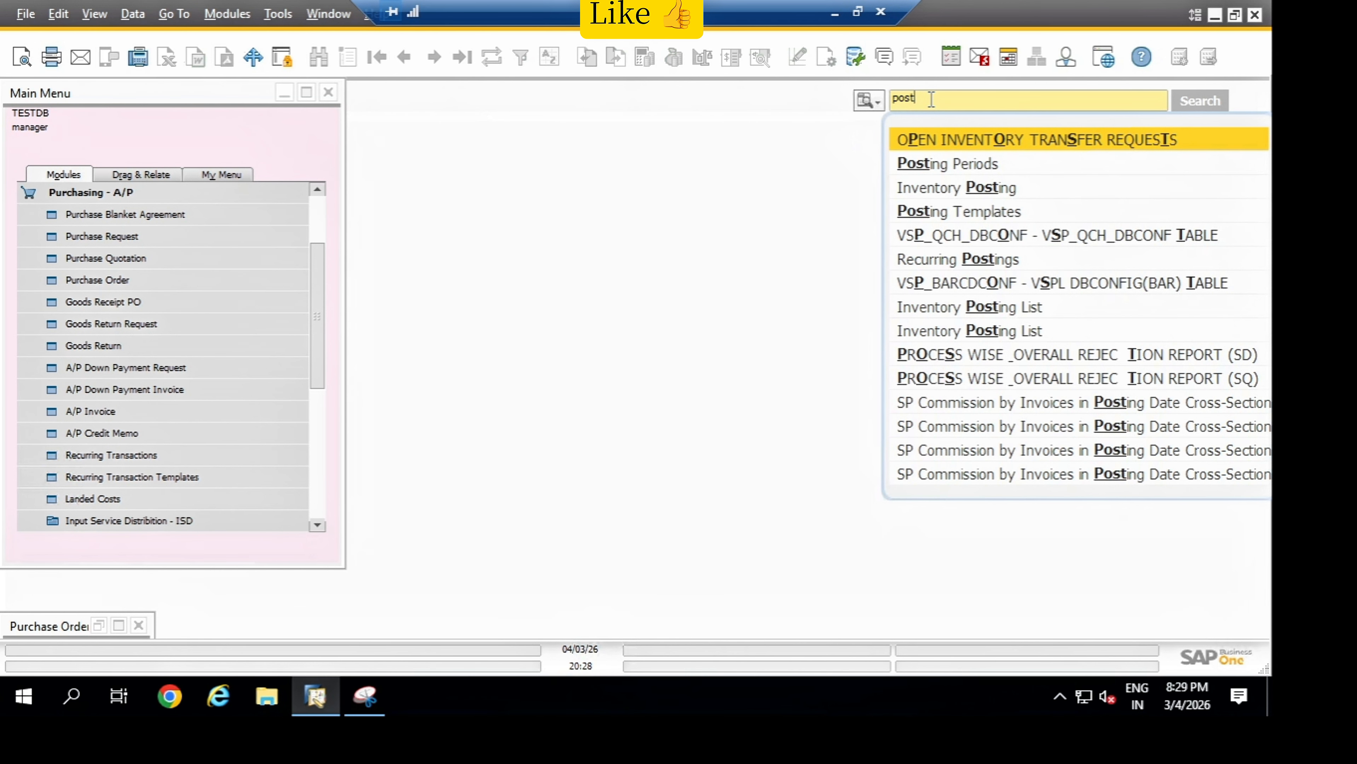
left_click(964, 156)
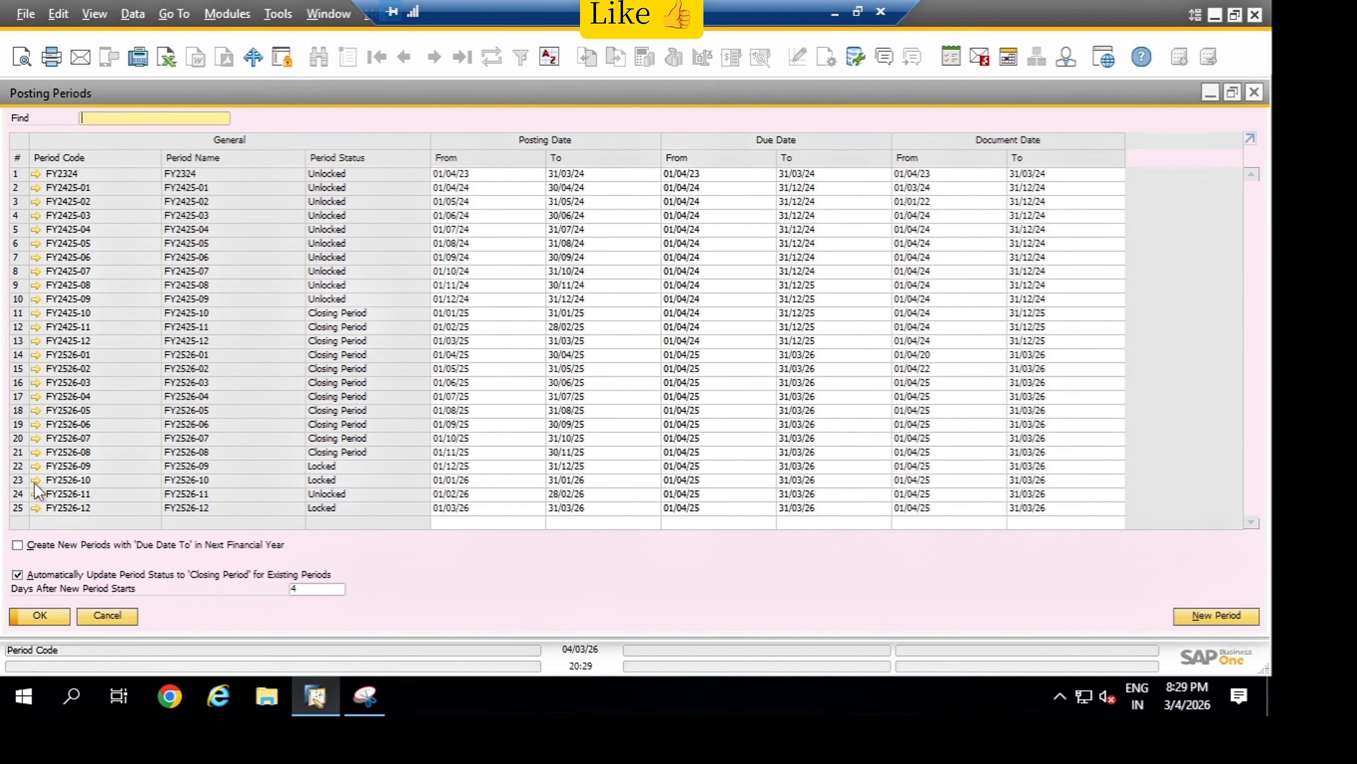
Set the status of posting period FY2526-12 to Unlocked, save the change and close the posting periods list.
left_click(34, 509)
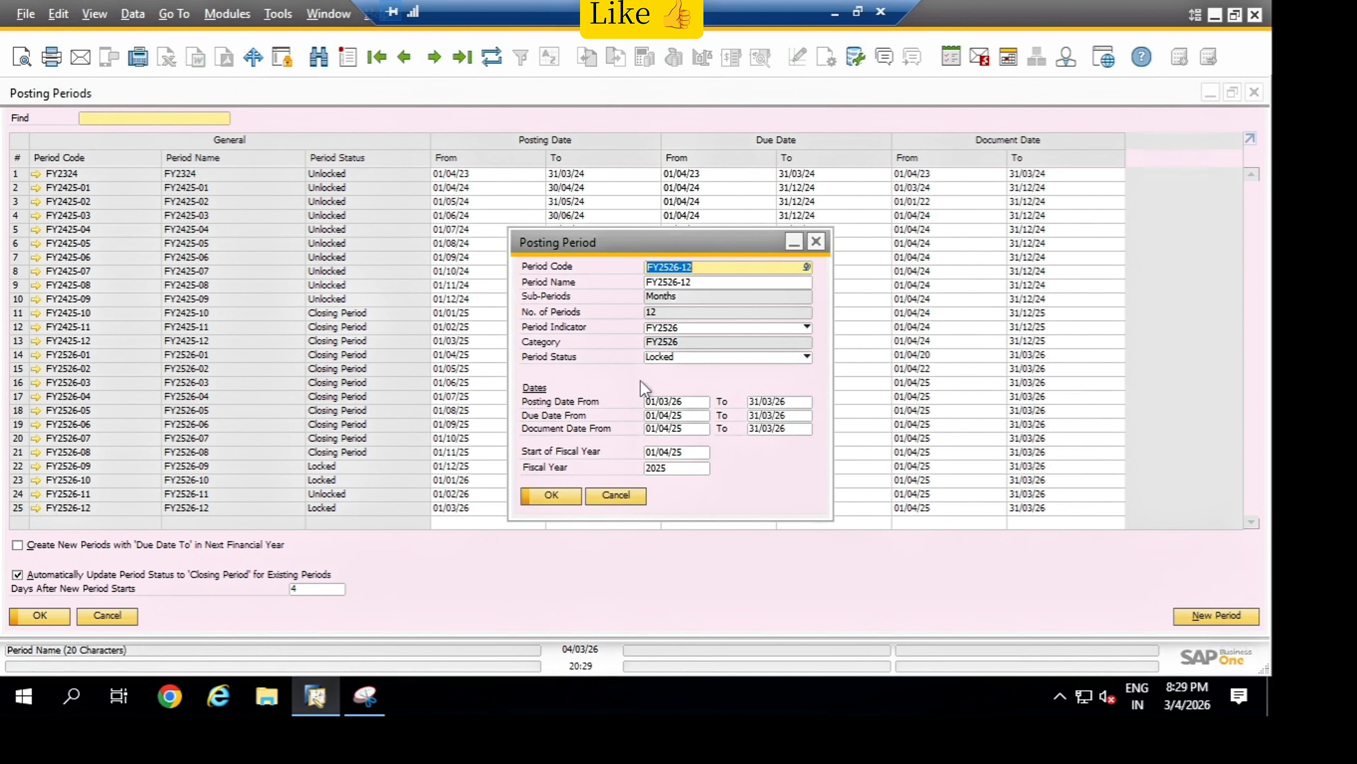
left_click(709, 357)
left_click(690, 369)
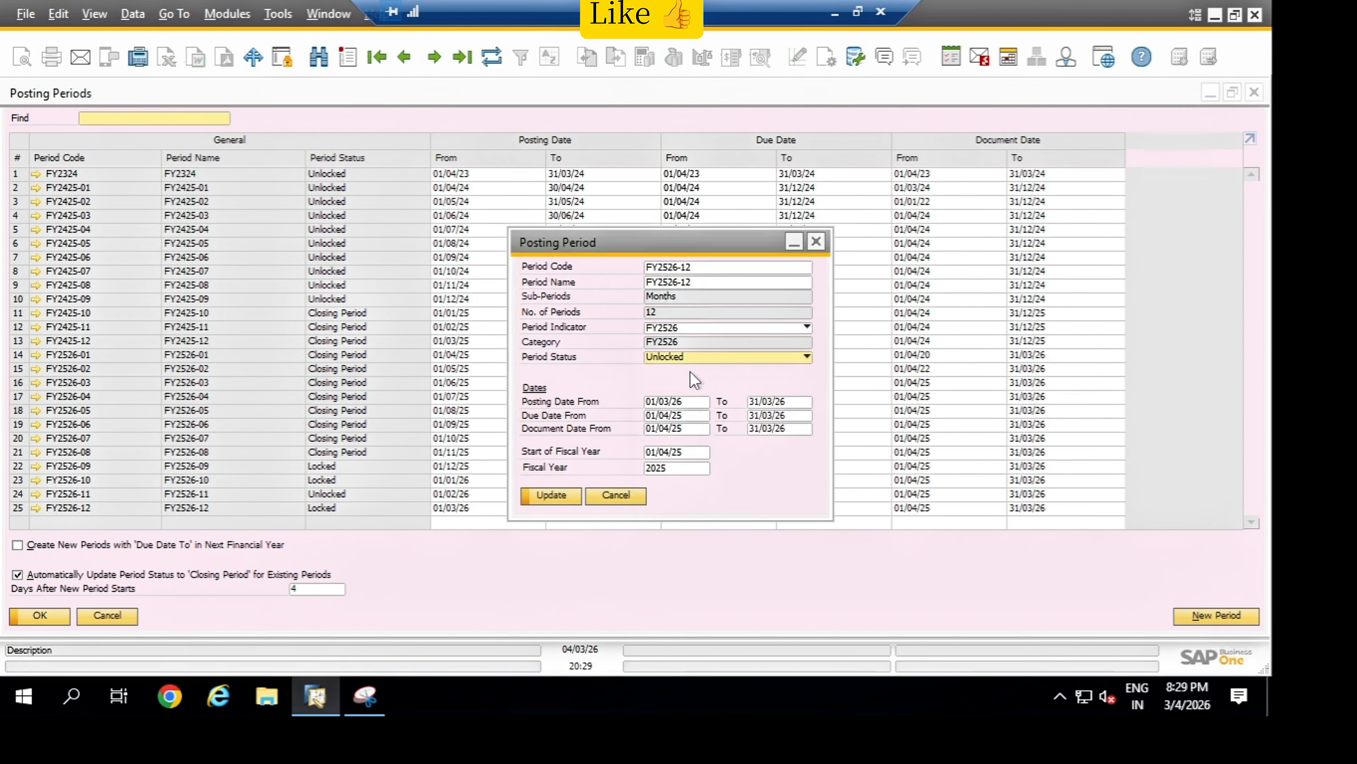
left_click(552, 496)
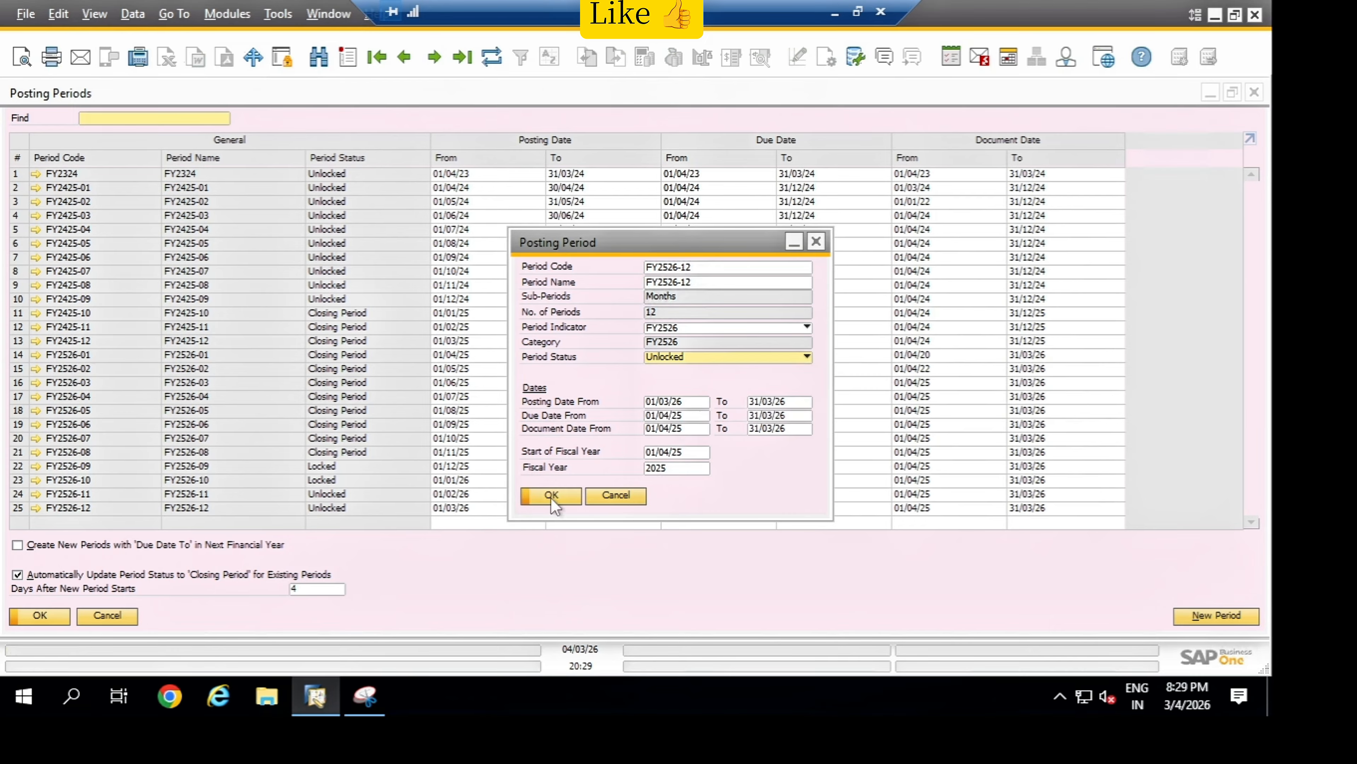
left_click(36, 618)
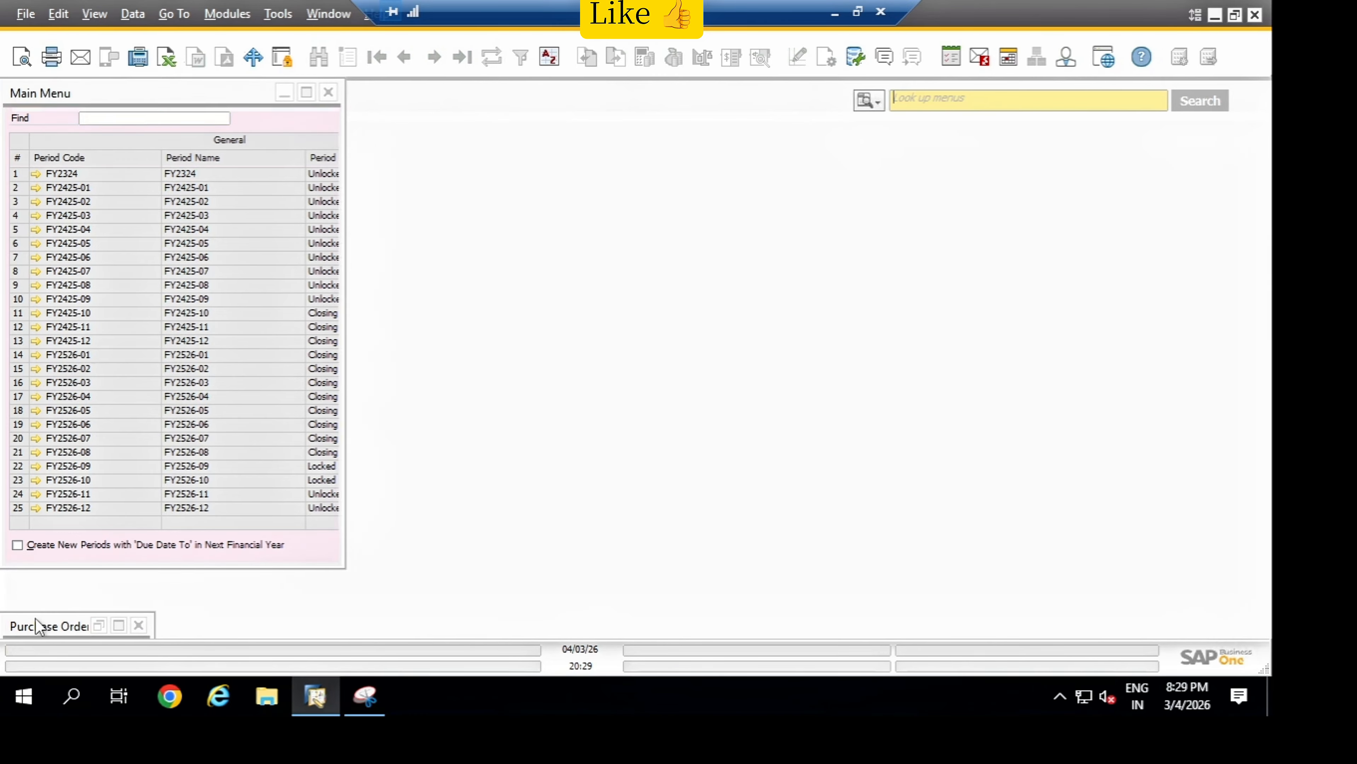
Restore the purchase order and add it, declining to attach an edited report and dismissing the Send Message window.
left_click(114, 622)
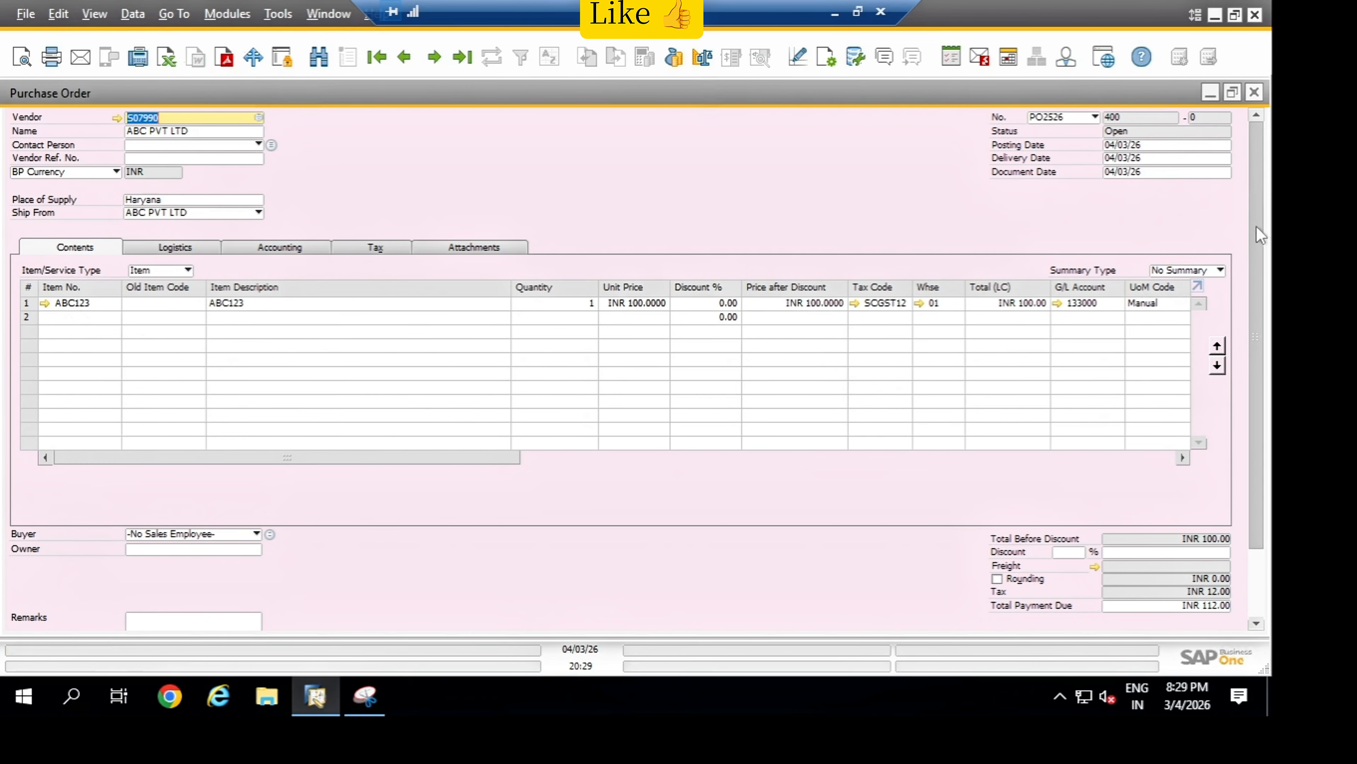
left_click_drag(1257, 226, 1261, 324)
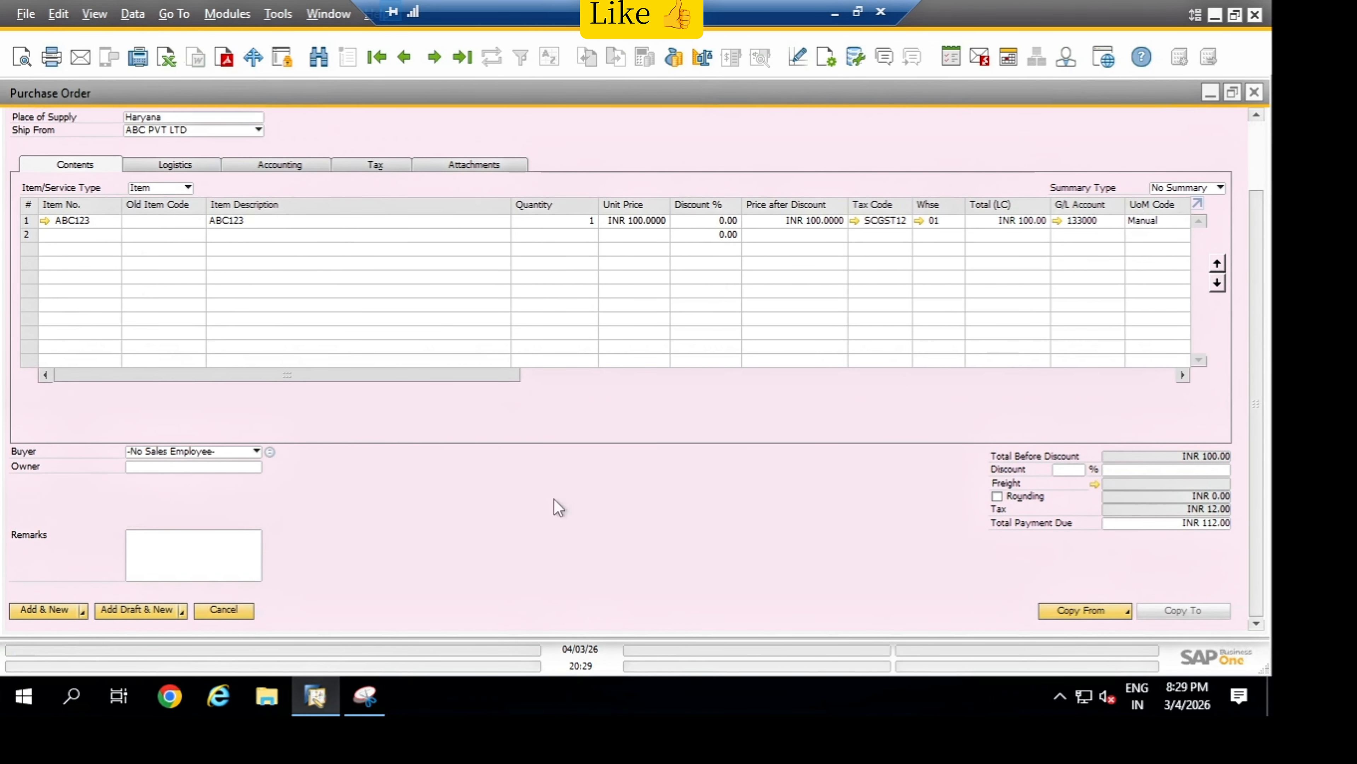
left_click(45, 610)
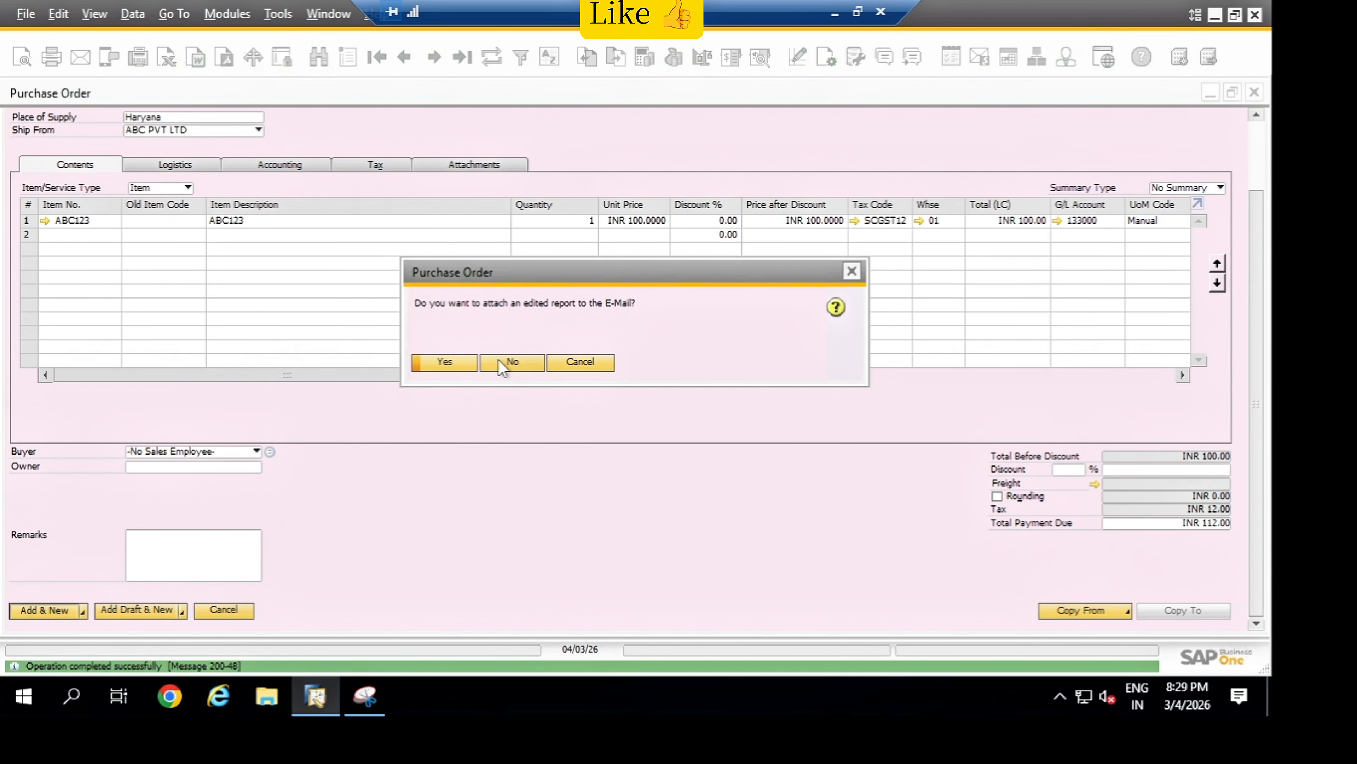
left_click(508, 363)
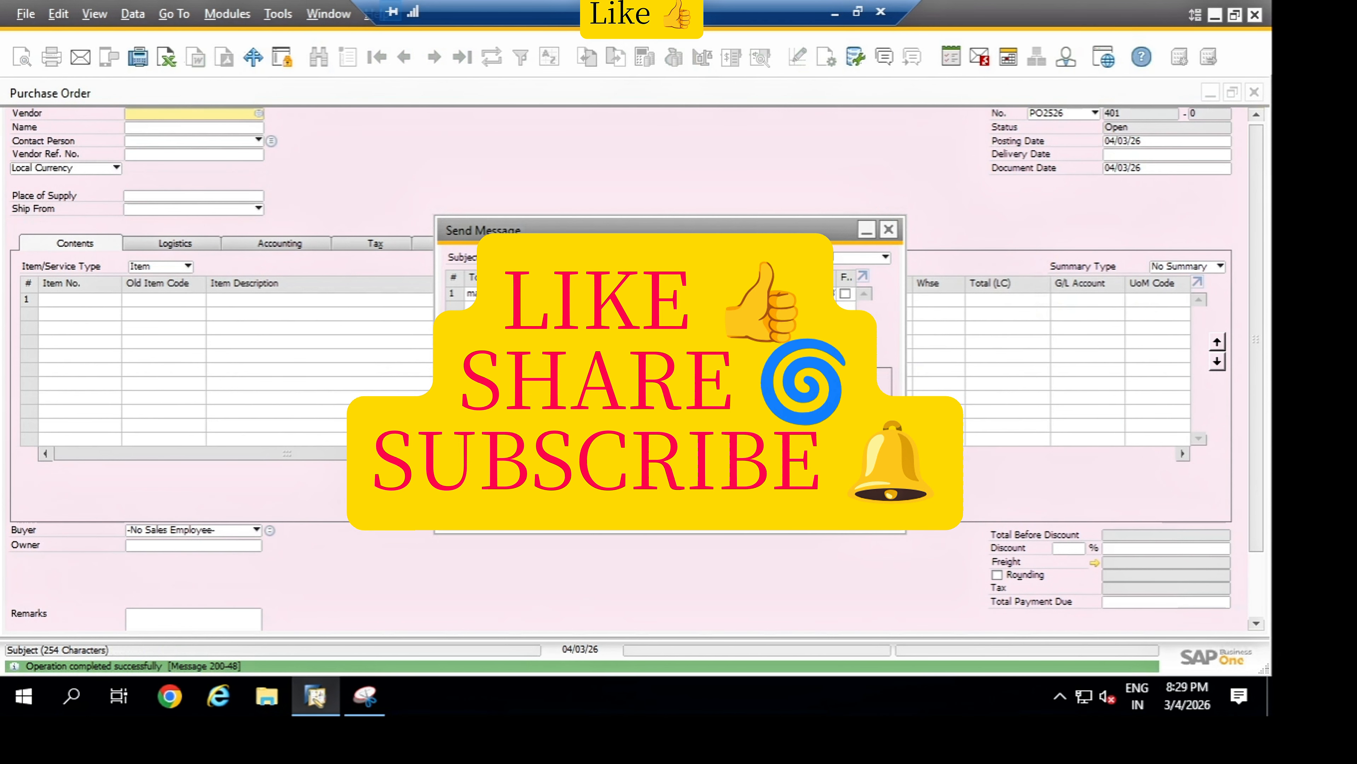
left_click(476, 516)
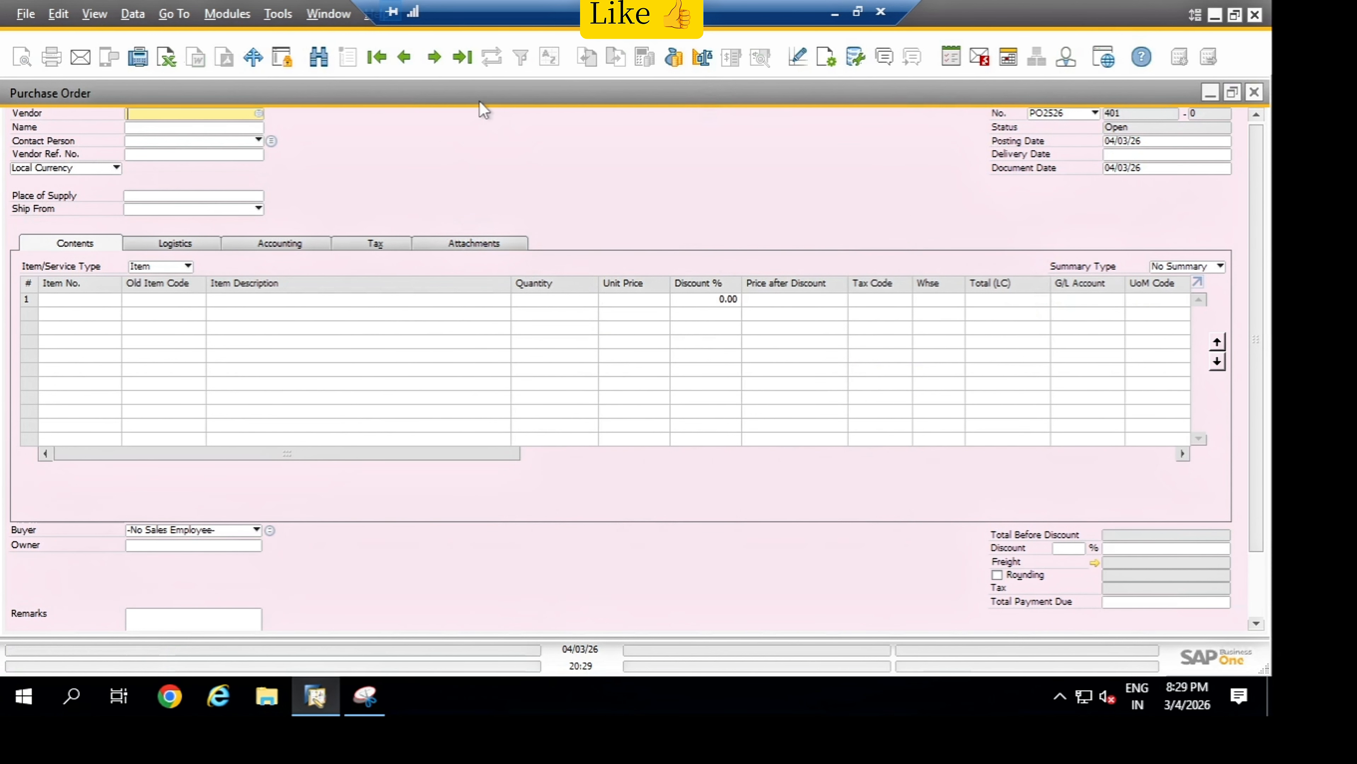
Display the last added purchase order and copy it to a Goods Receipt PO.
left_click(403, 65)
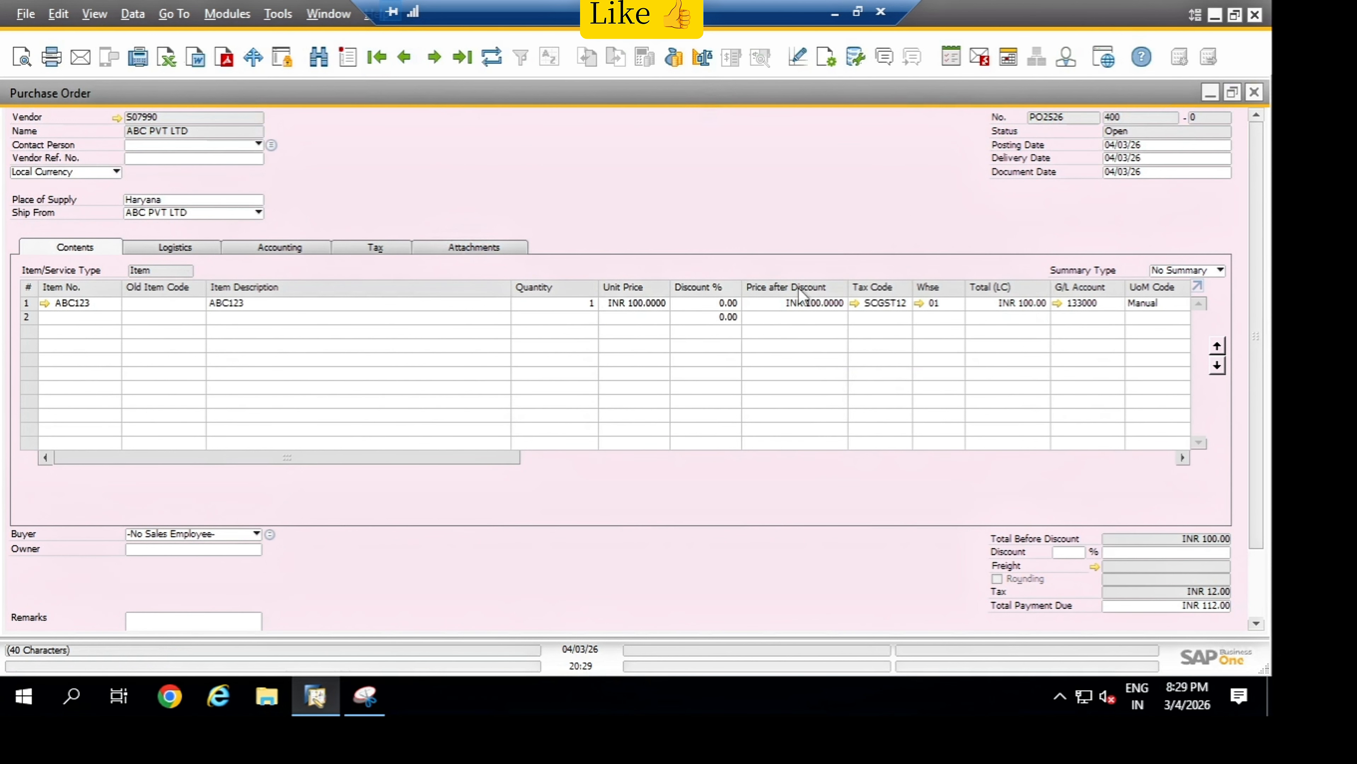
scroll(1262, 576, "down", 3)
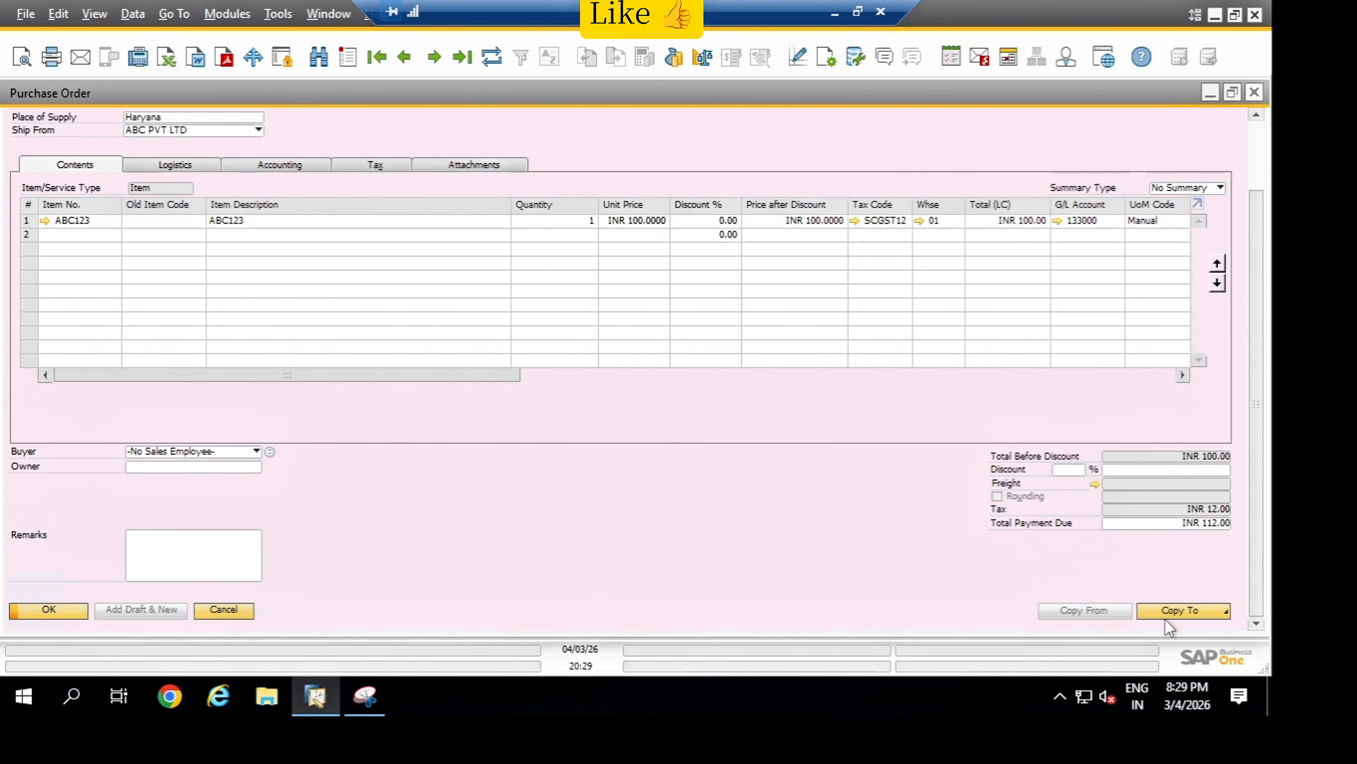
left_click(1175, 615)
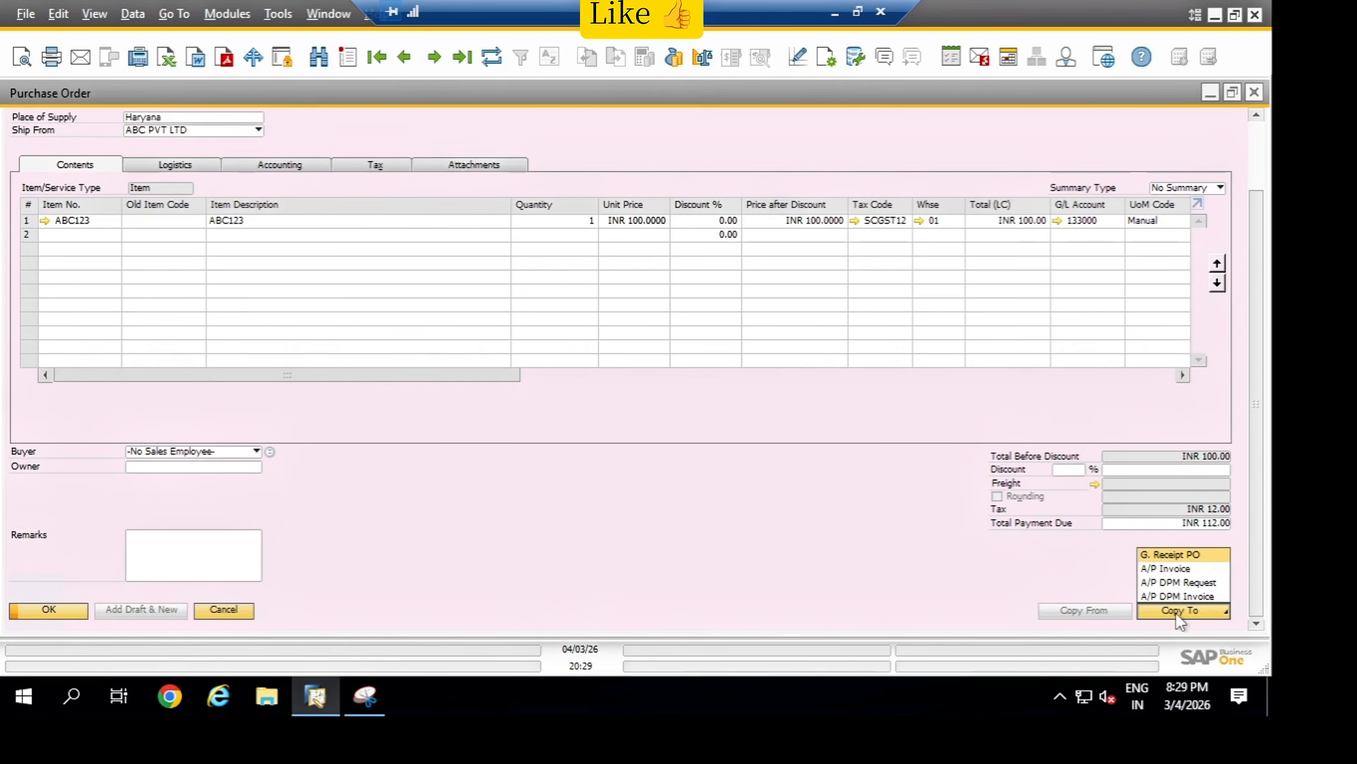
left_click(1185, 558)
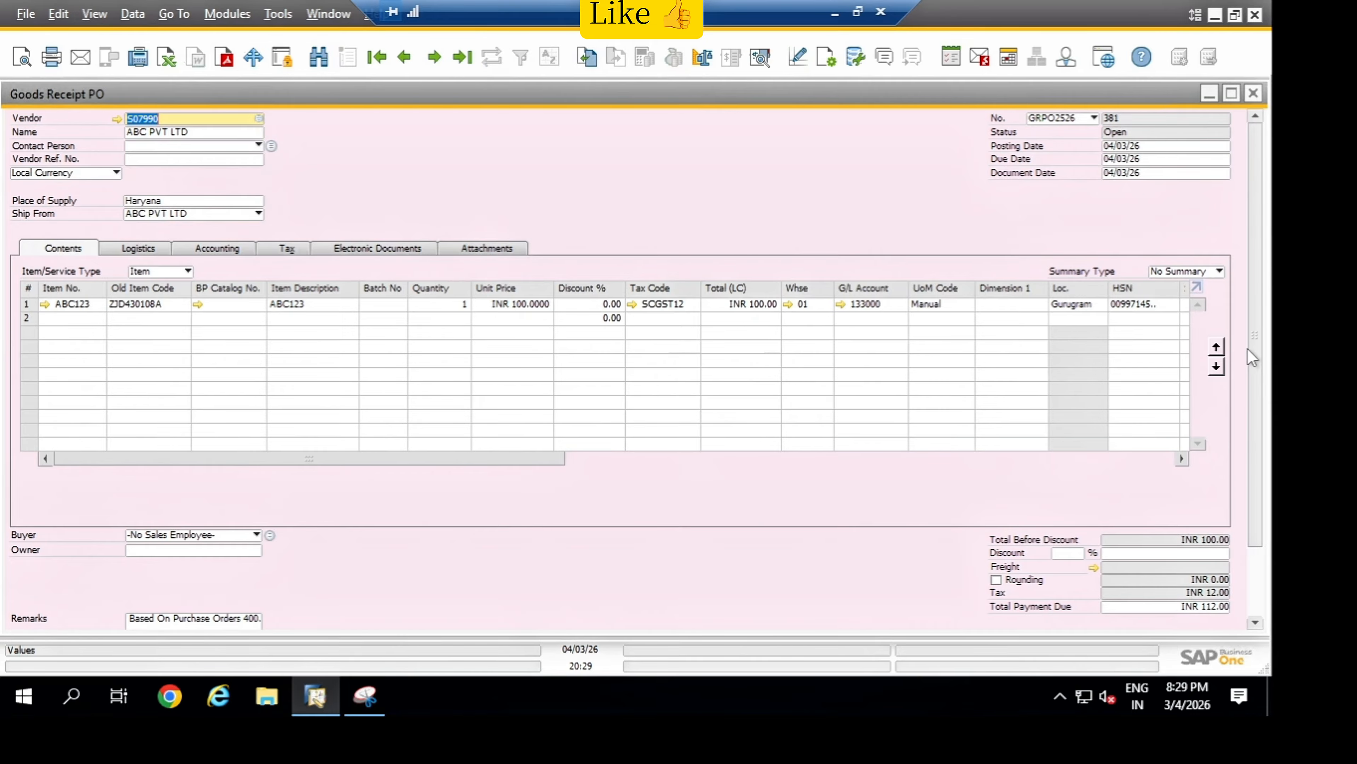
Submit the Goods Receipt PO with confirmation and create batch test1 with quantity 1 for item ABC123.
scroll(1249, 349, "down", 3)
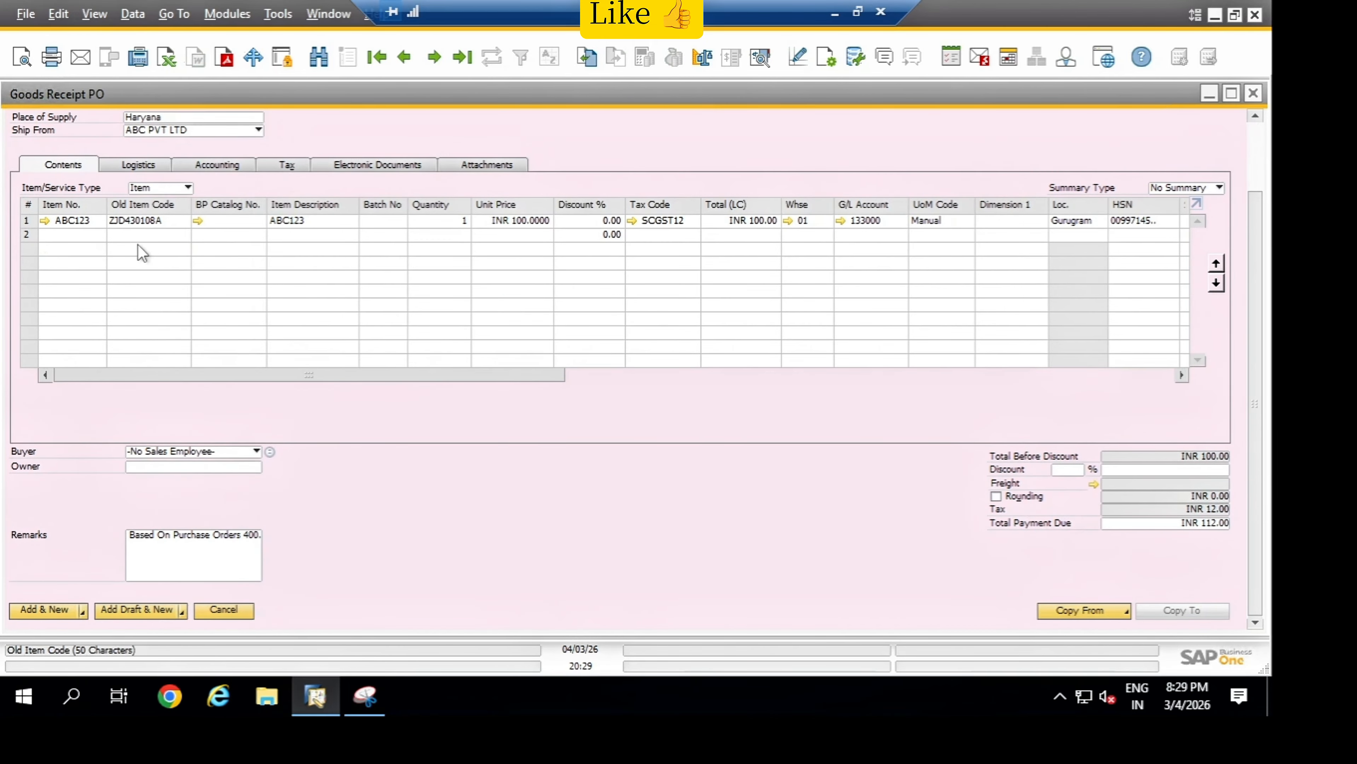
left_click(43, 611)
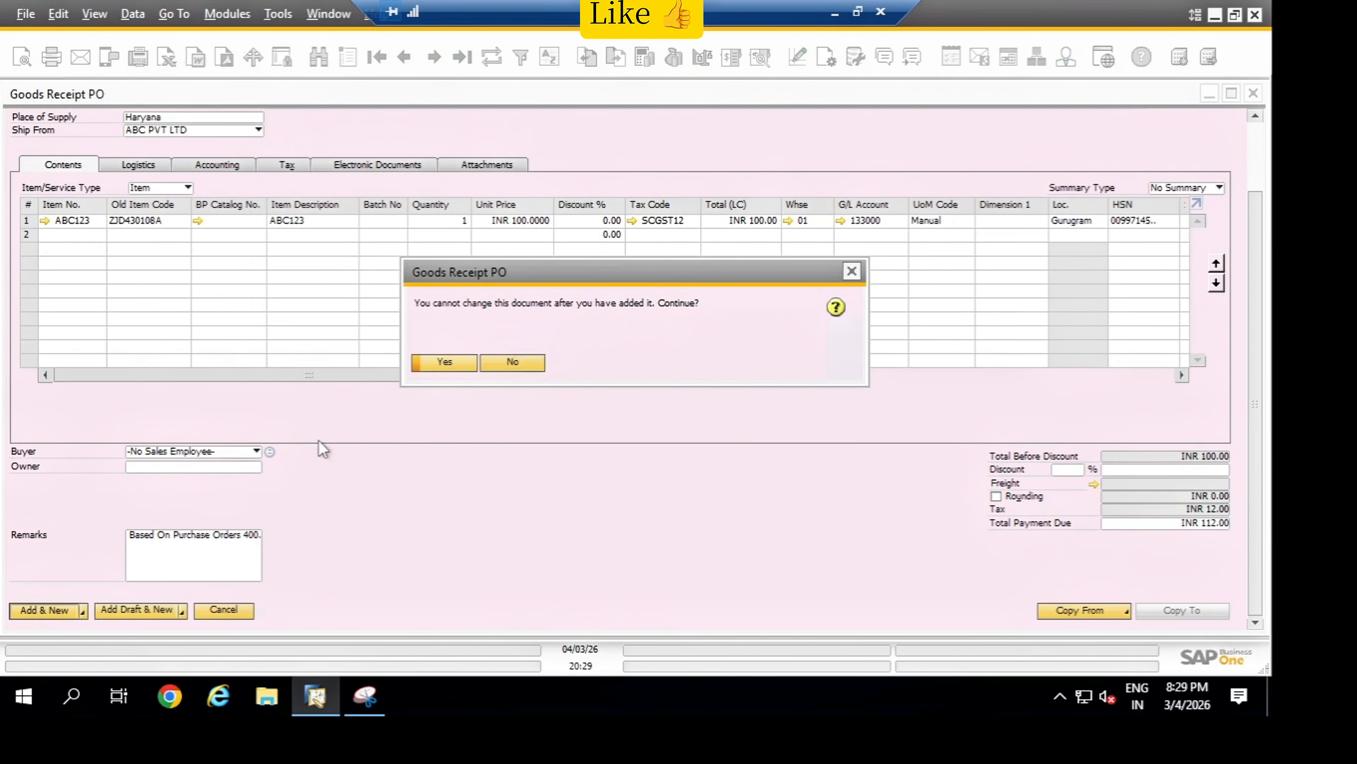
left_click(447, 363)
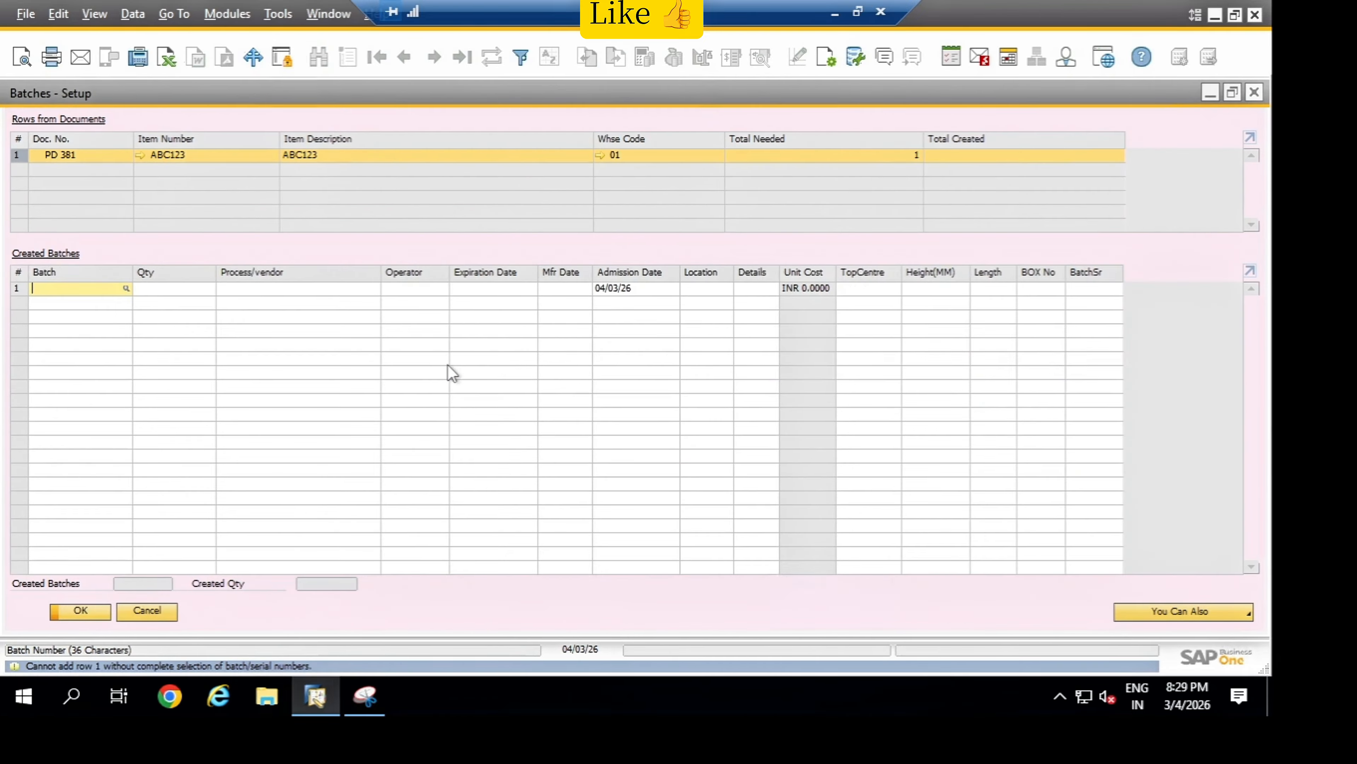
type("tes")
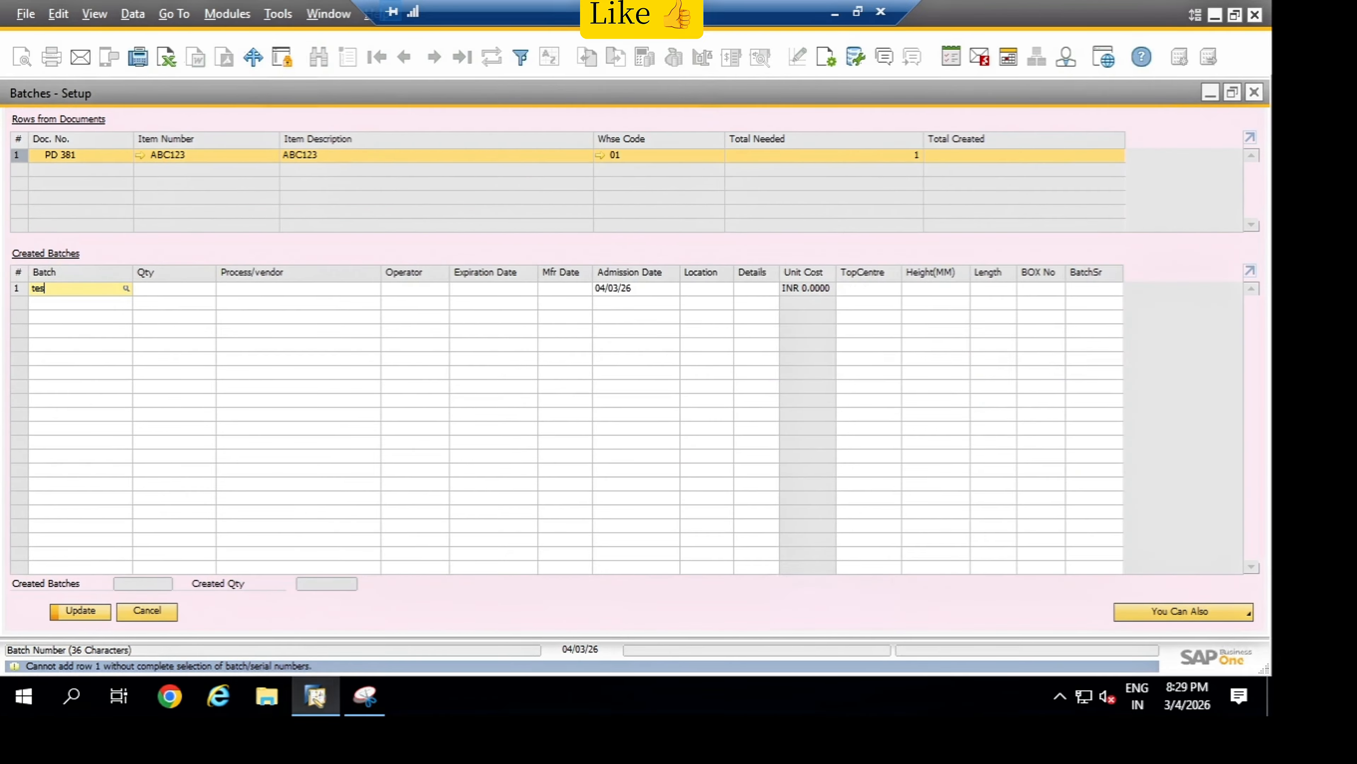
type("t1")
key("Tab")
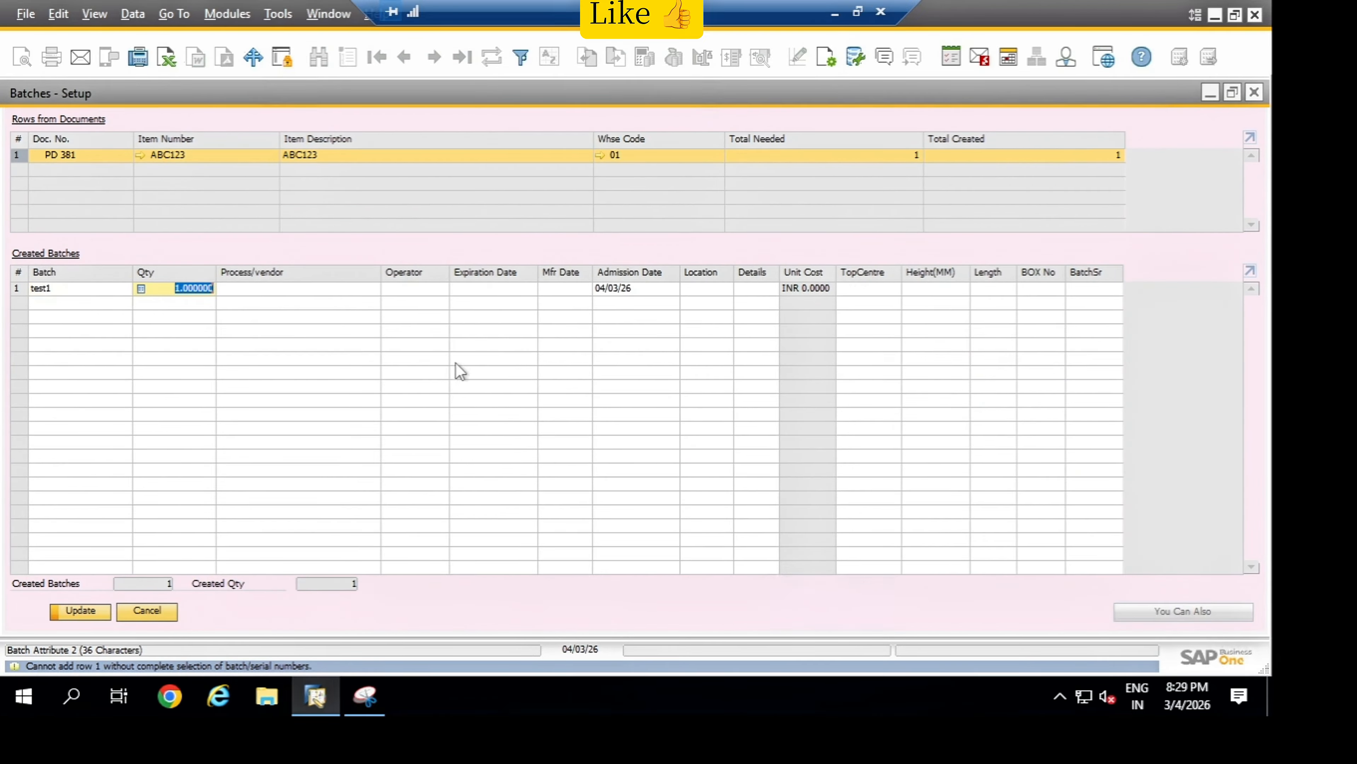
Save the batch setup and add the Goods Receipt PO, accepting that it cannot be changed once added.
left_click(90, 617)
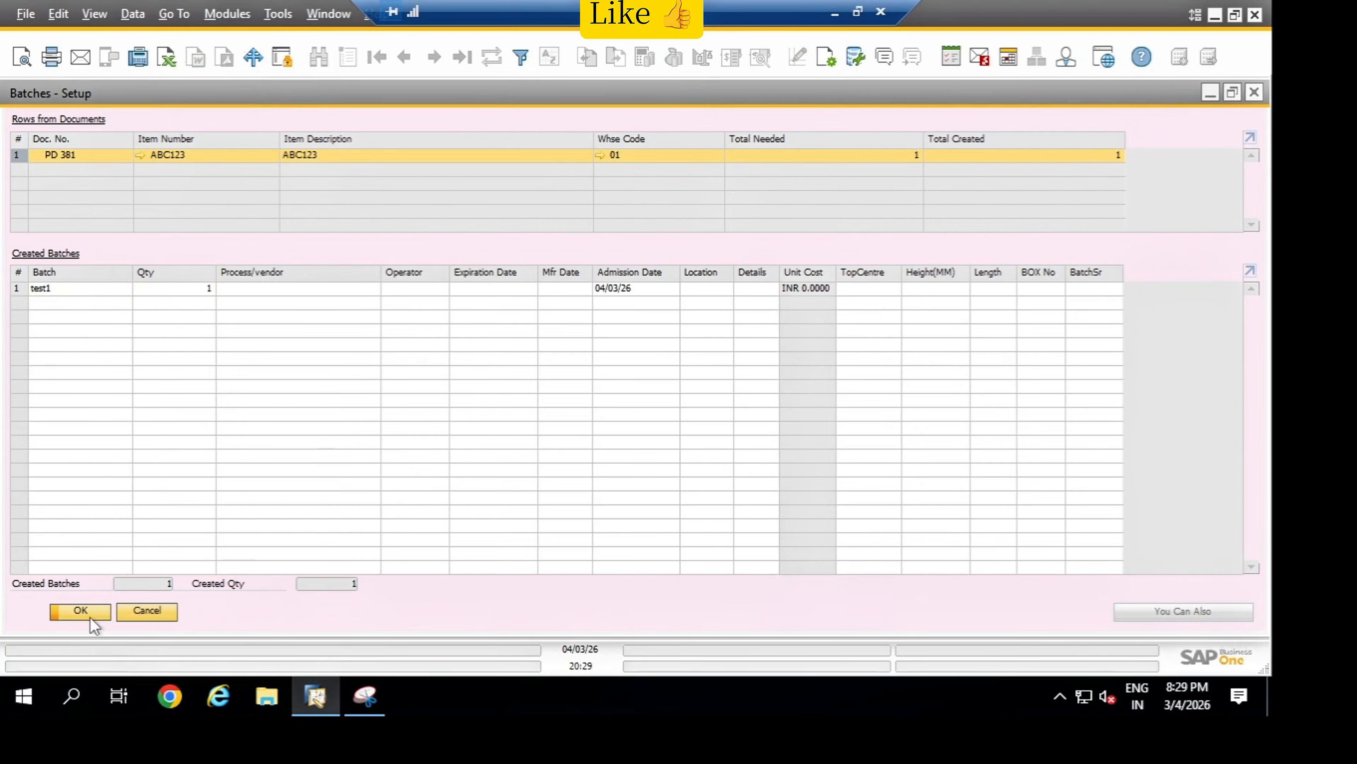
left_click(90, 617)
left_click(63, 613)
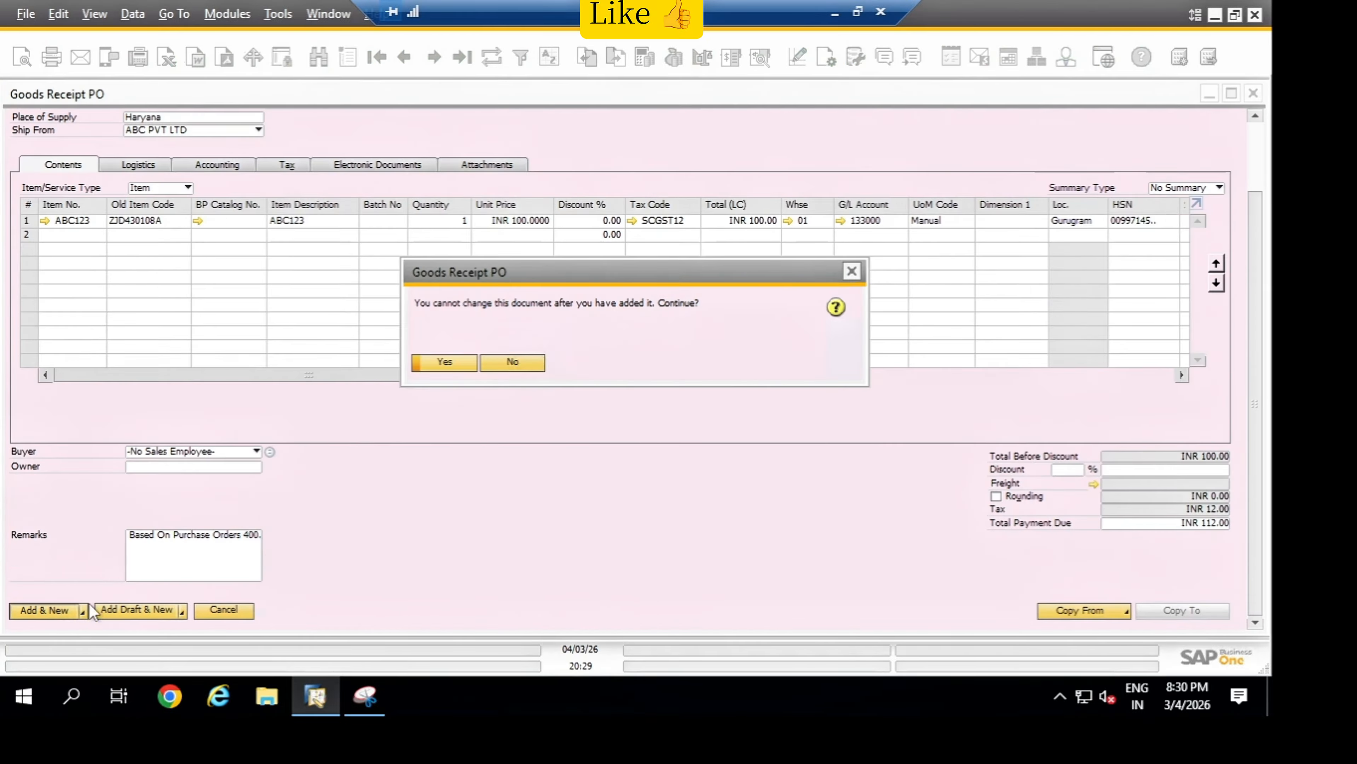
left_click(449, 365)
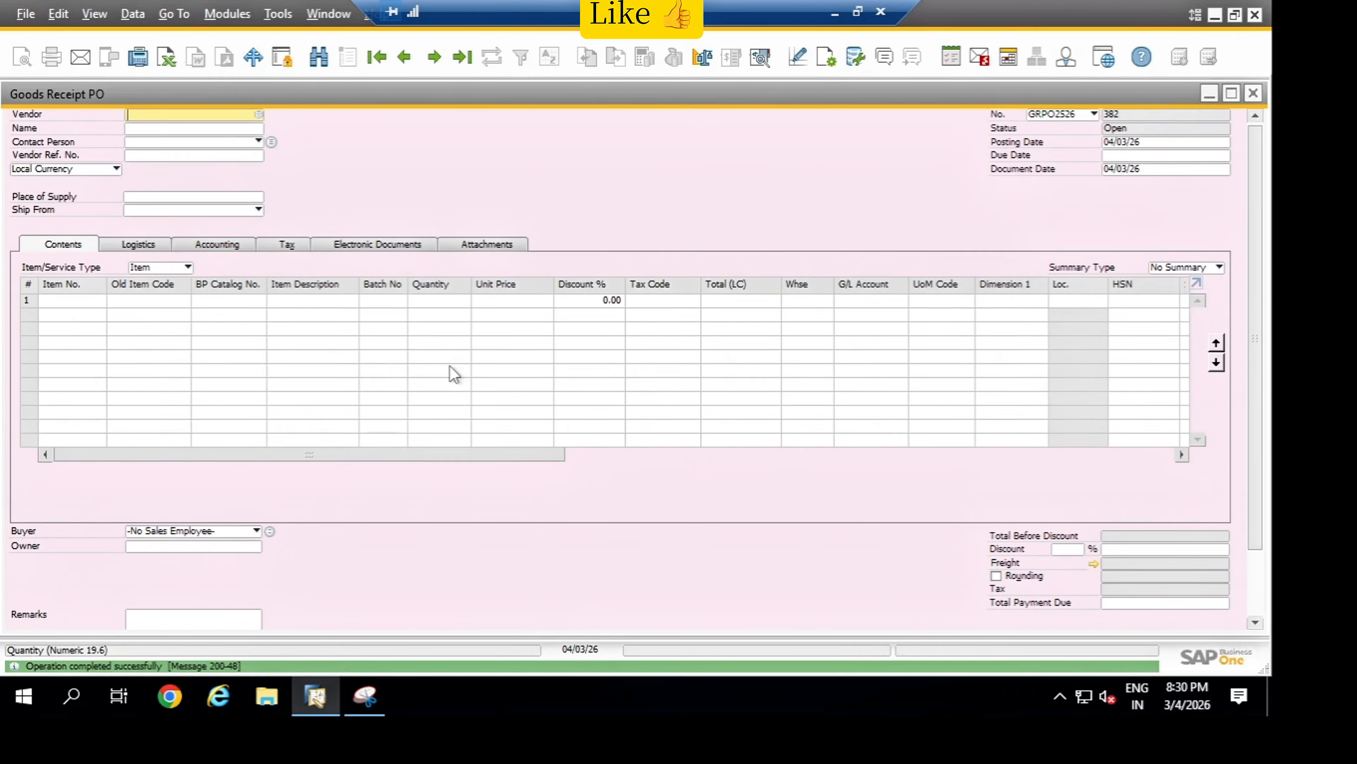
Display the added goods receipt, open item ABC123's master data and examine its cost in the expanded Inventory Audit Report.
left_click(398, 63)
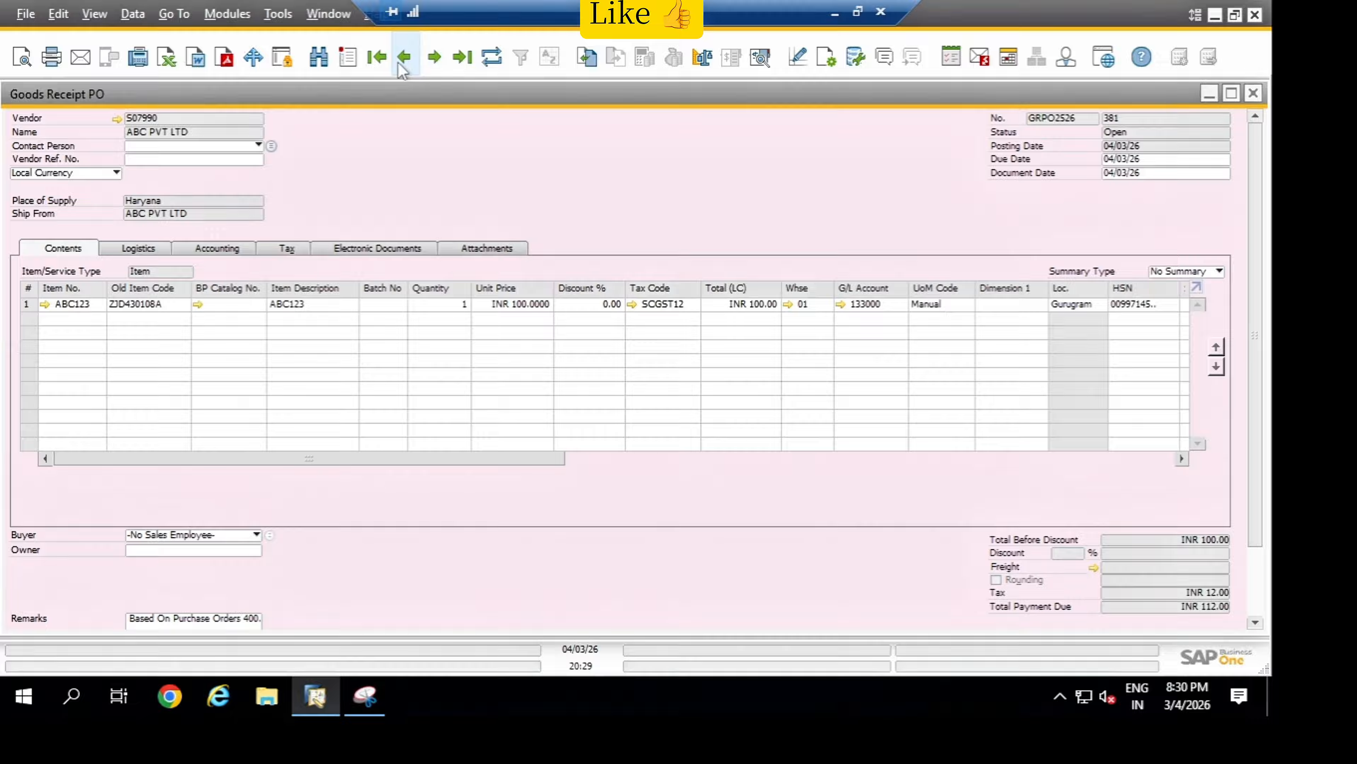
left_click(45, 305)
right_click(513, 303)
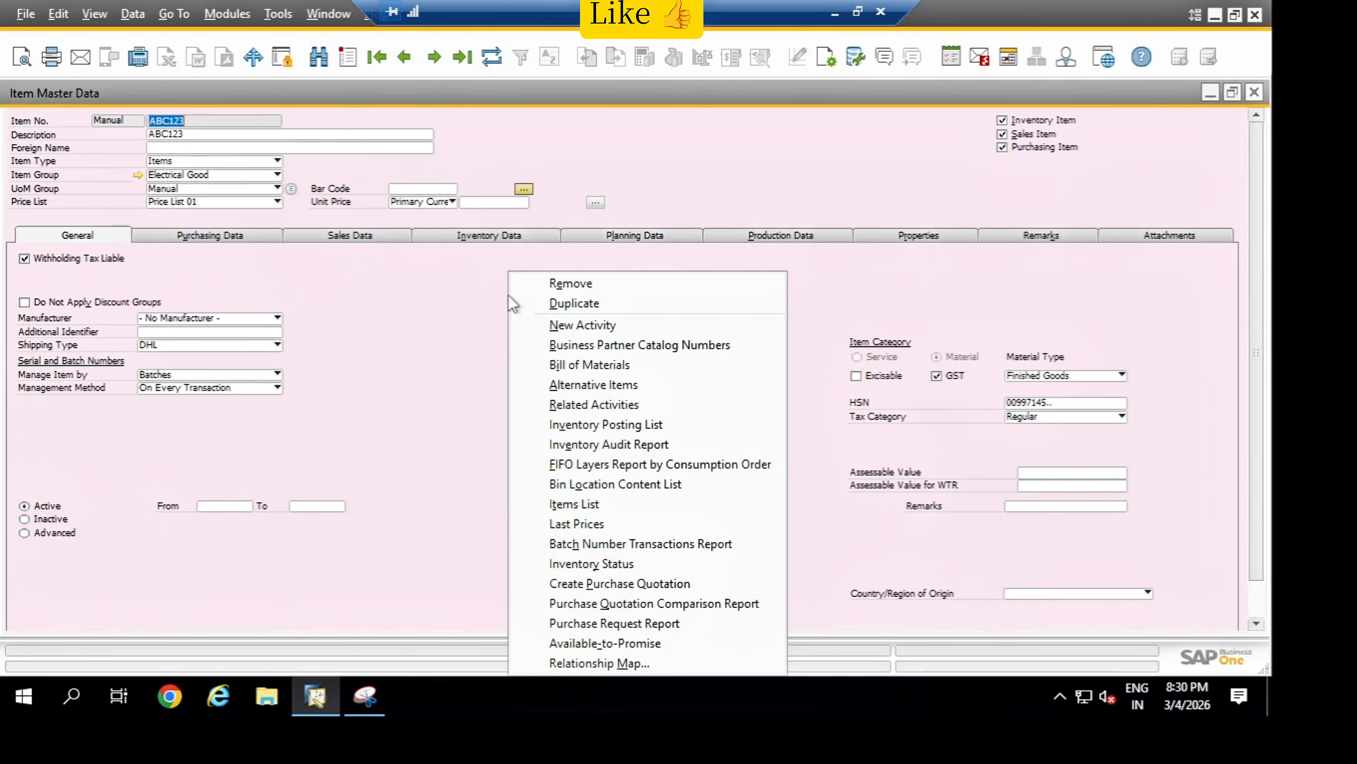
left_click(644, 449)
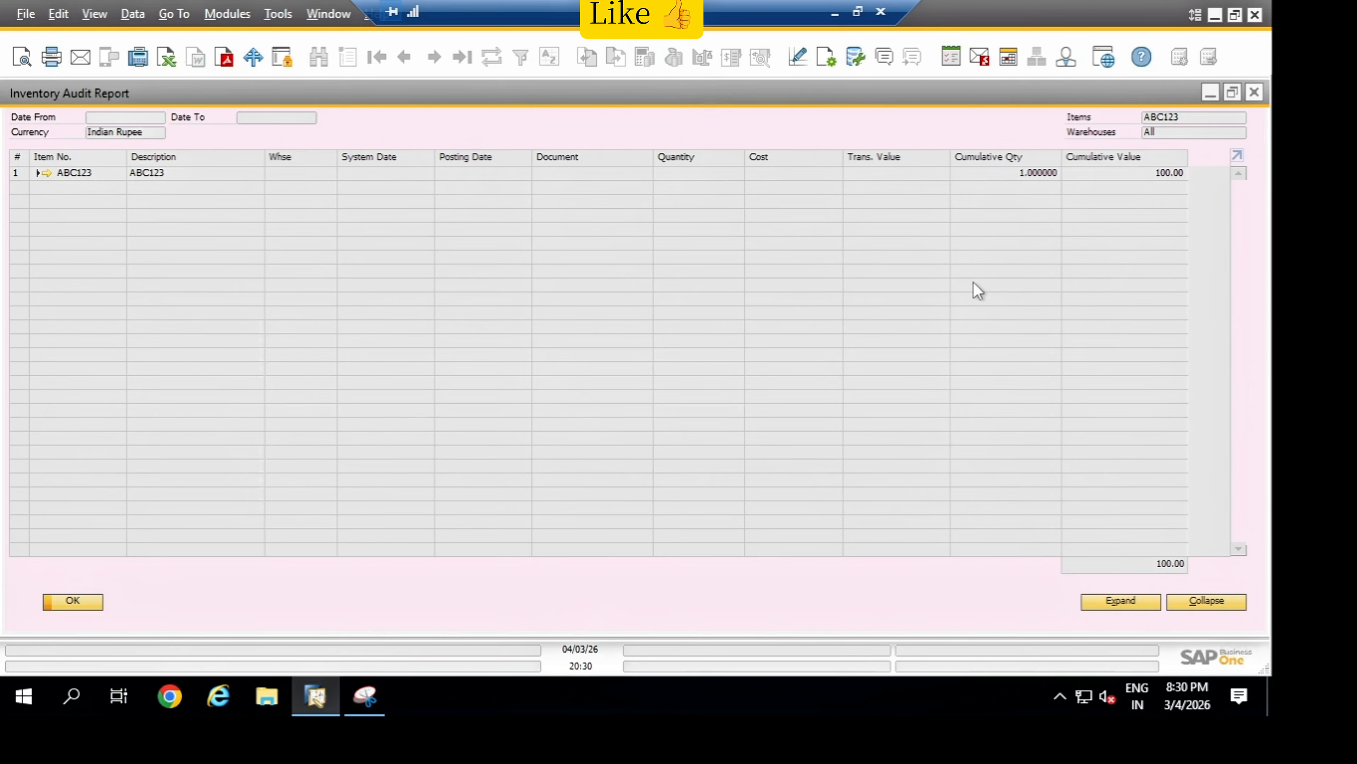
left_click(1121, 602)
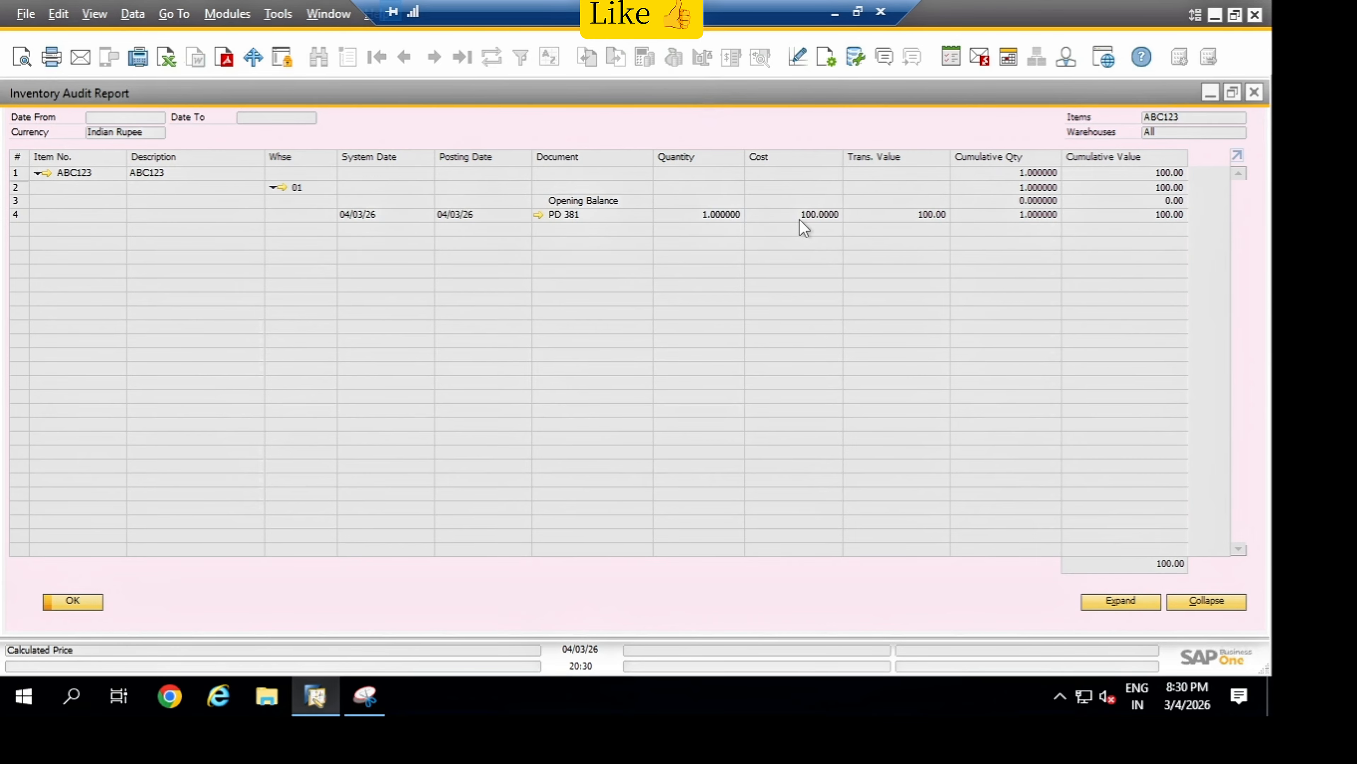
Close the Inventory Audit Report, the item master data, the goods receipt and the purchase order.
left_click(59, 607)
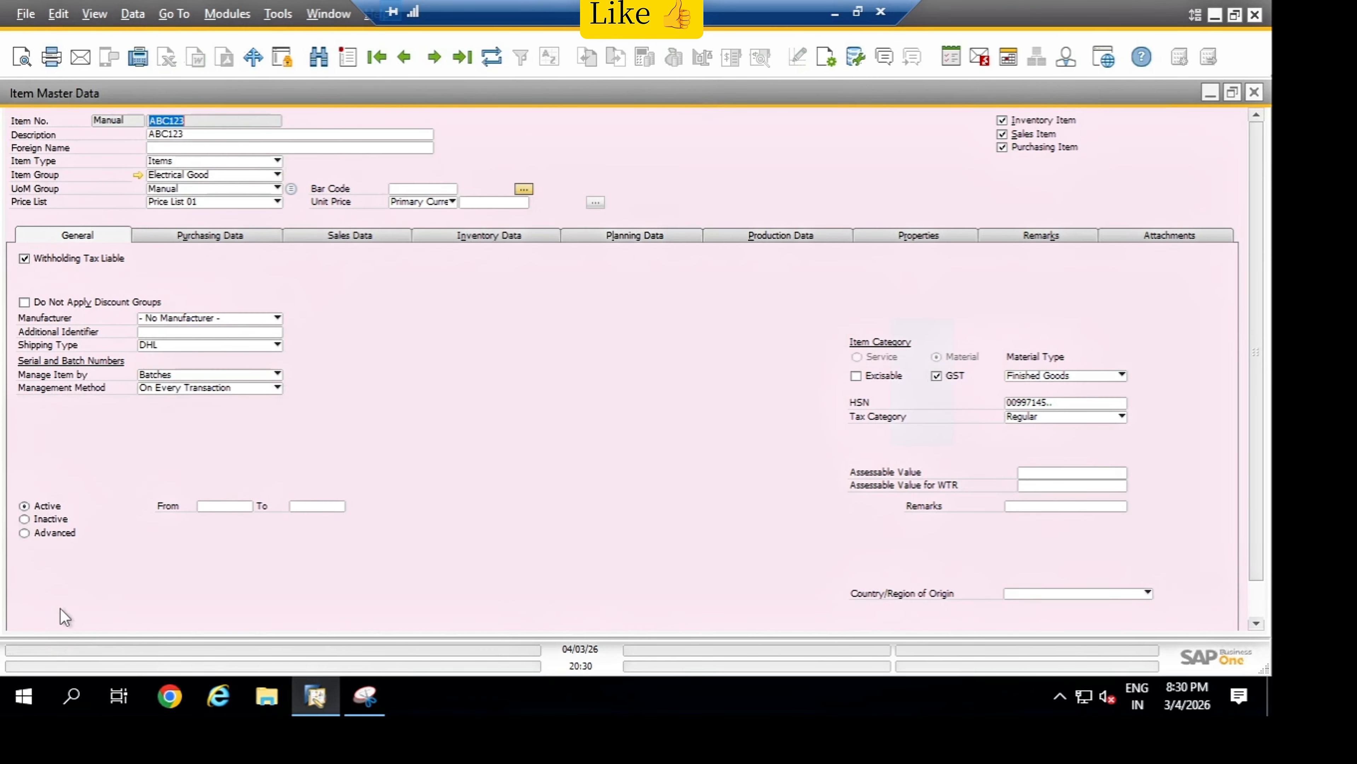
left_click(1254, 92)
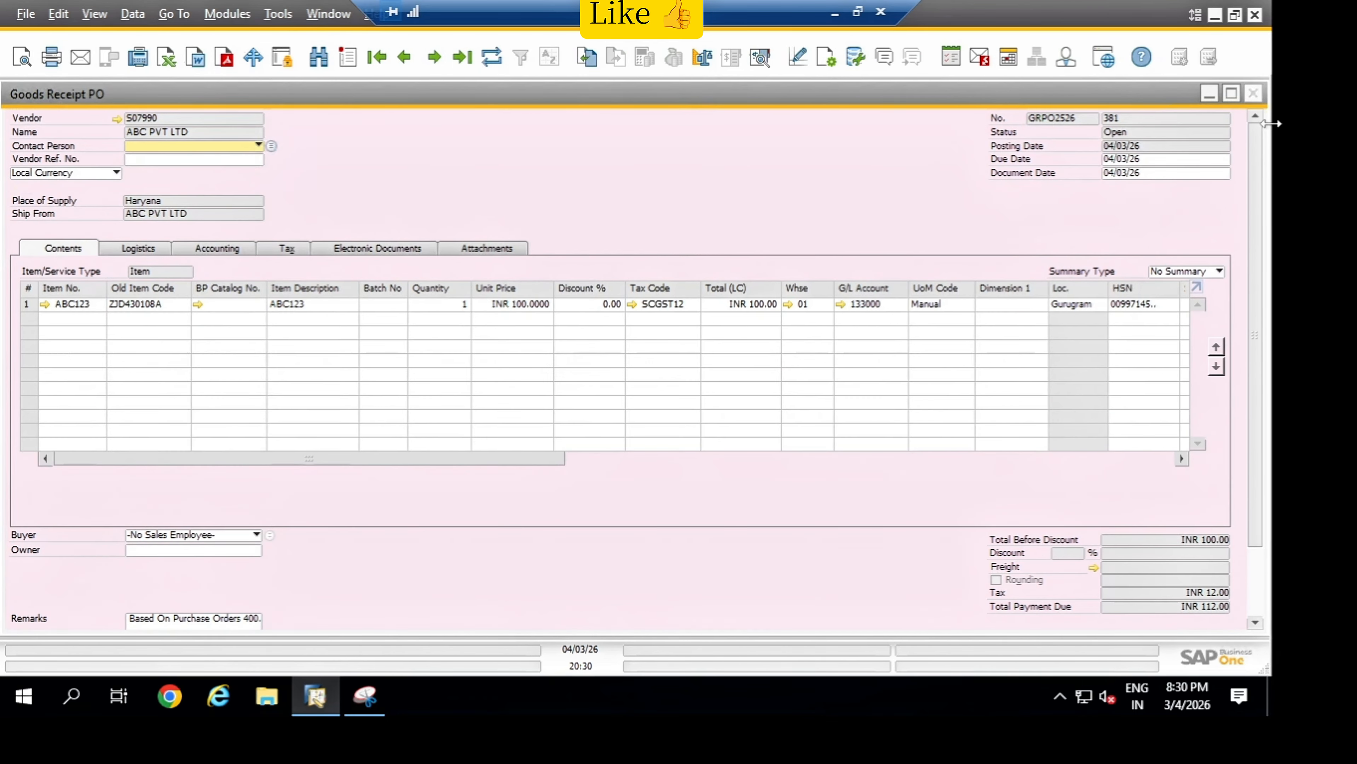
left_click(1254, 93)
scroll(260, 622, "down", 2)
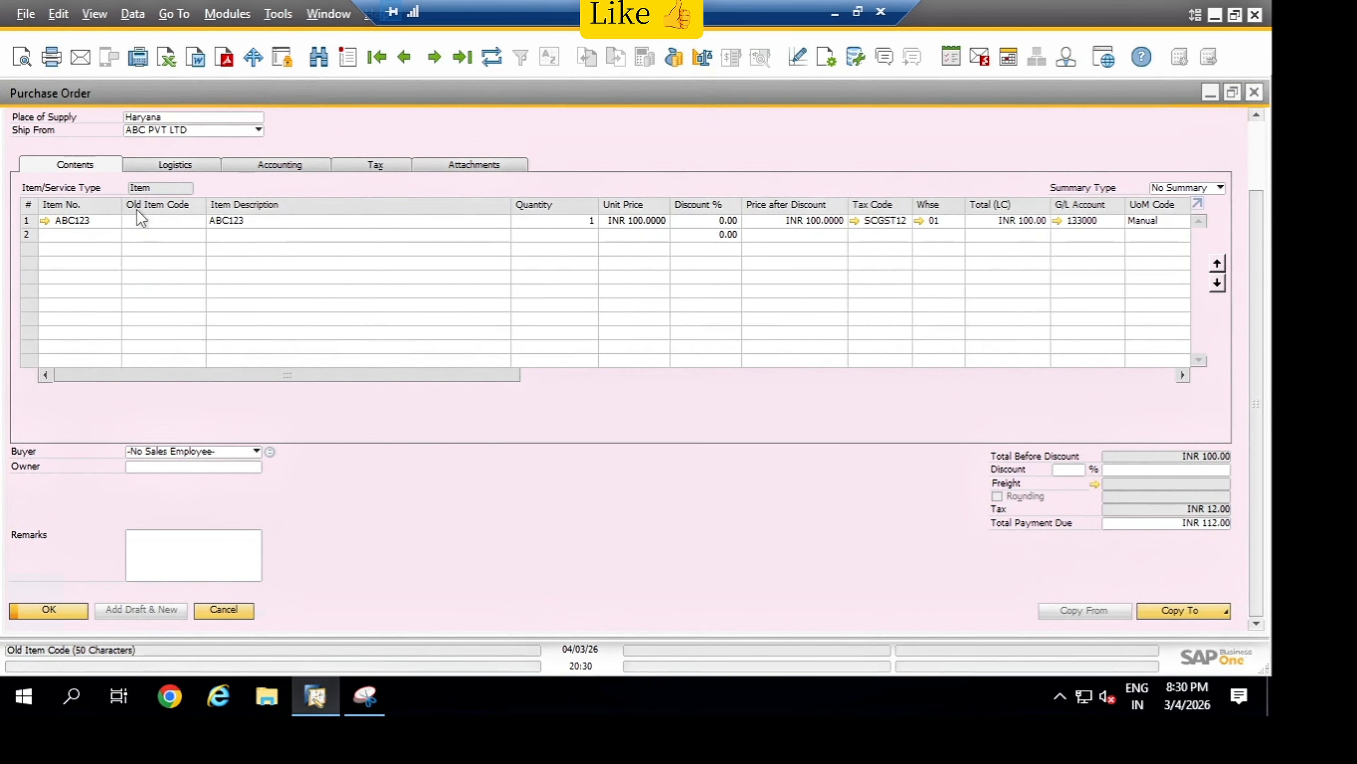
left_click(231, 610)
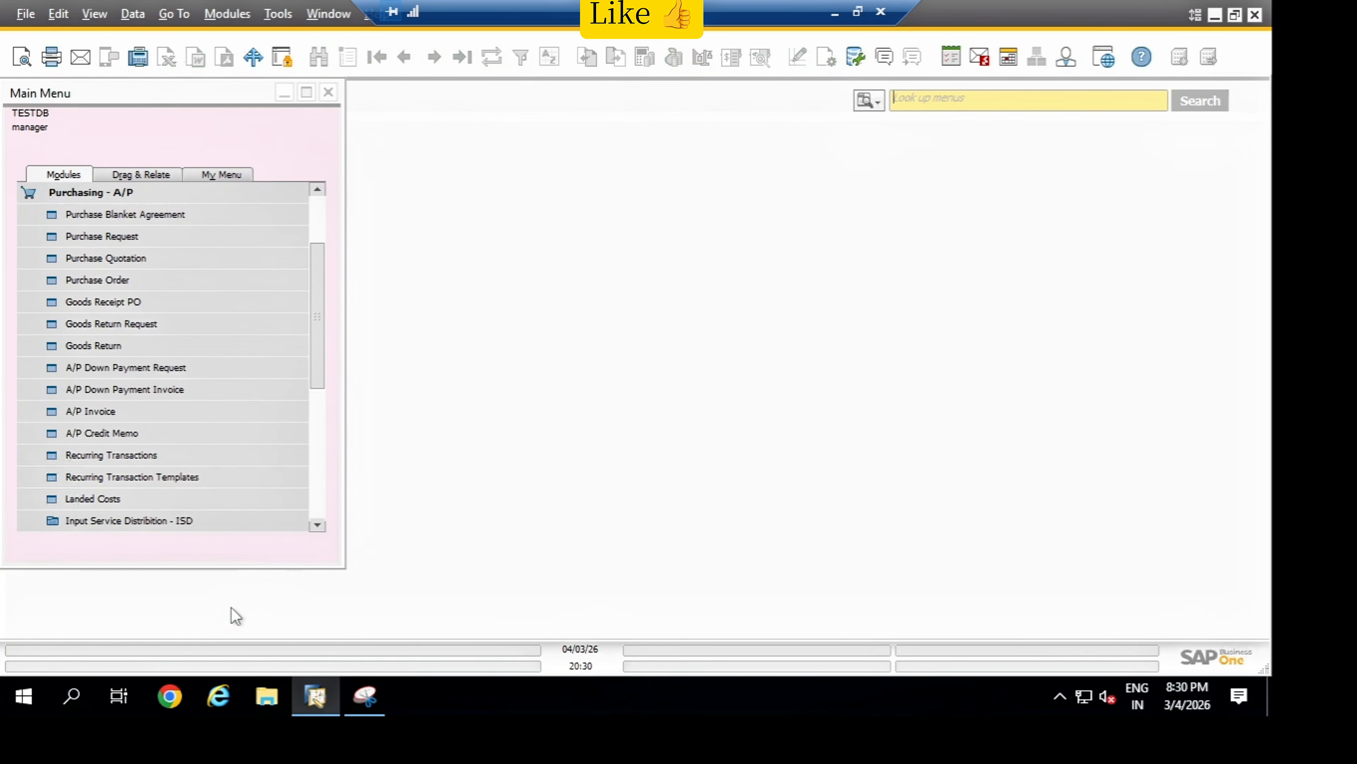
Open a new A/R Invoice from the Sales - A/R module and set its type to Item.
left_click(199, 197)
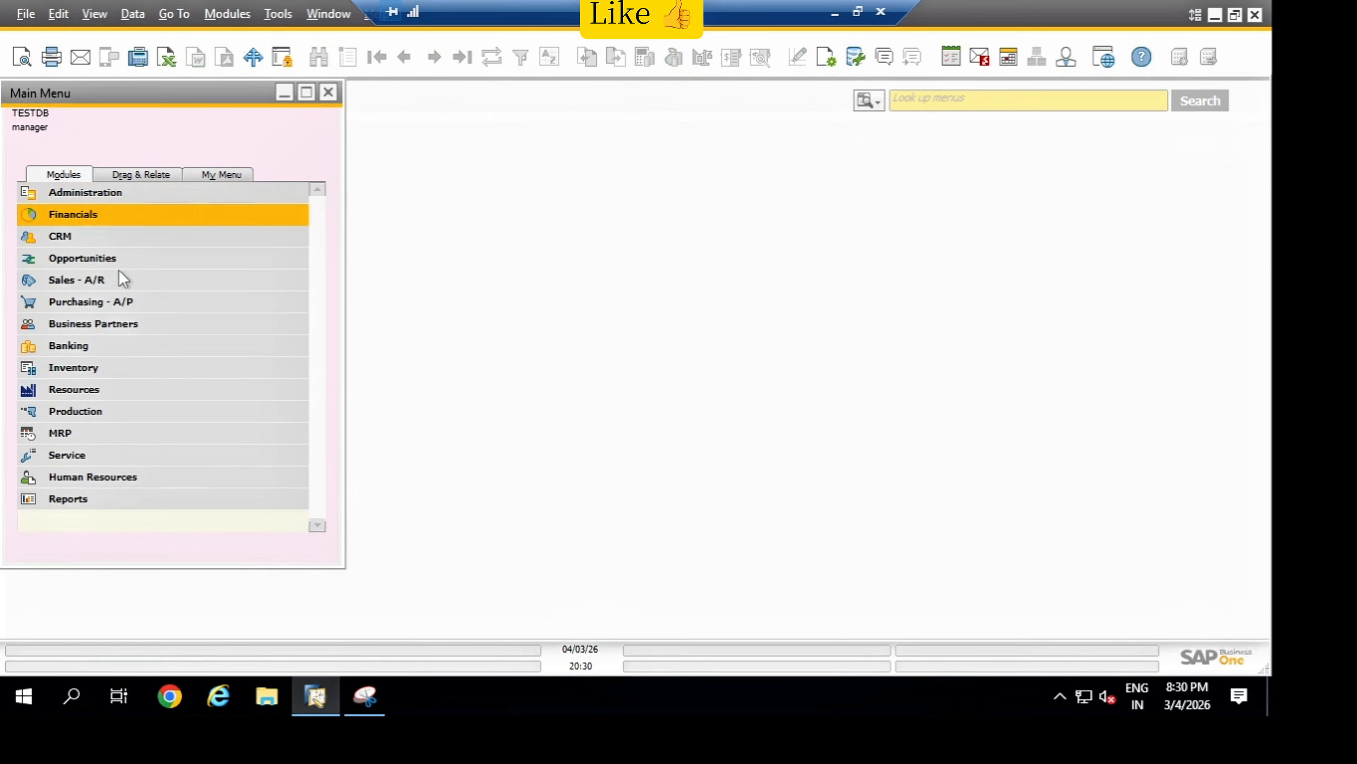
left_click(112, 281)
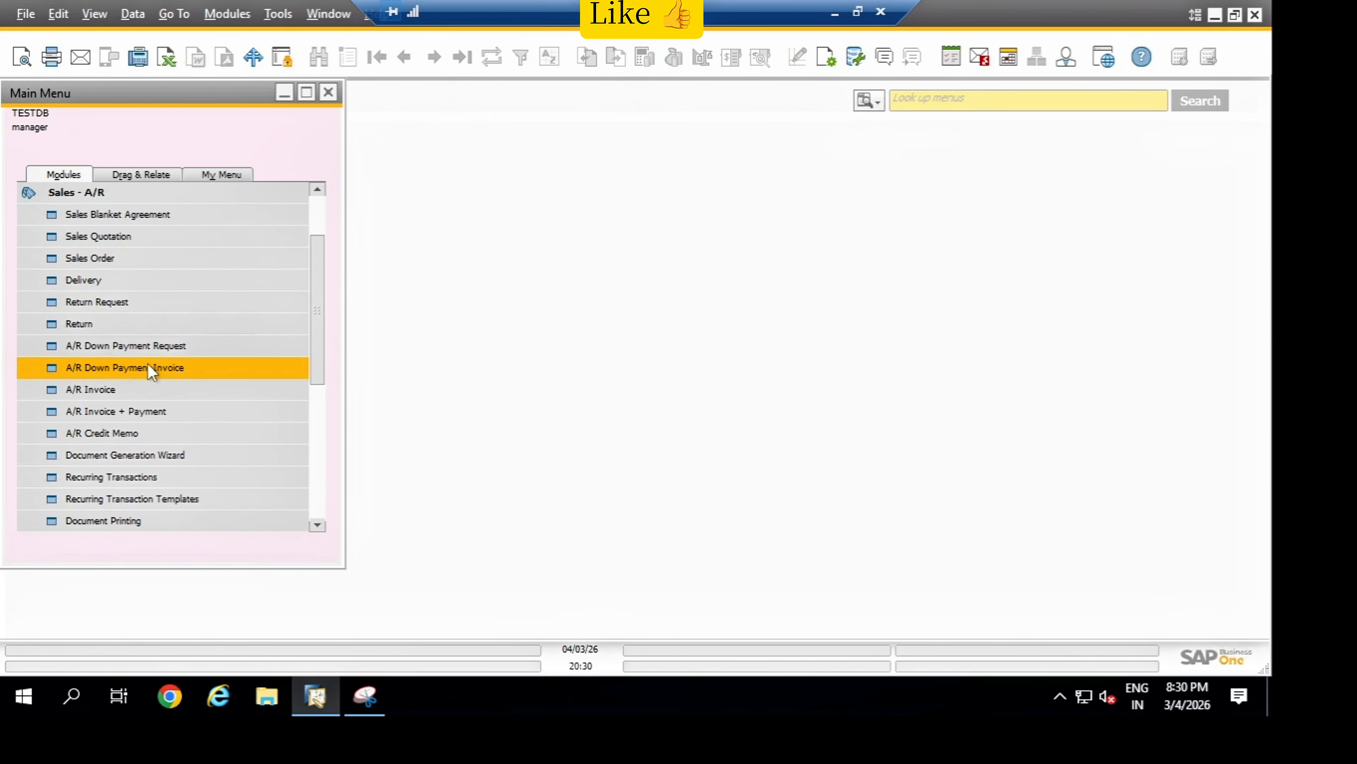
left_click(111, 388)
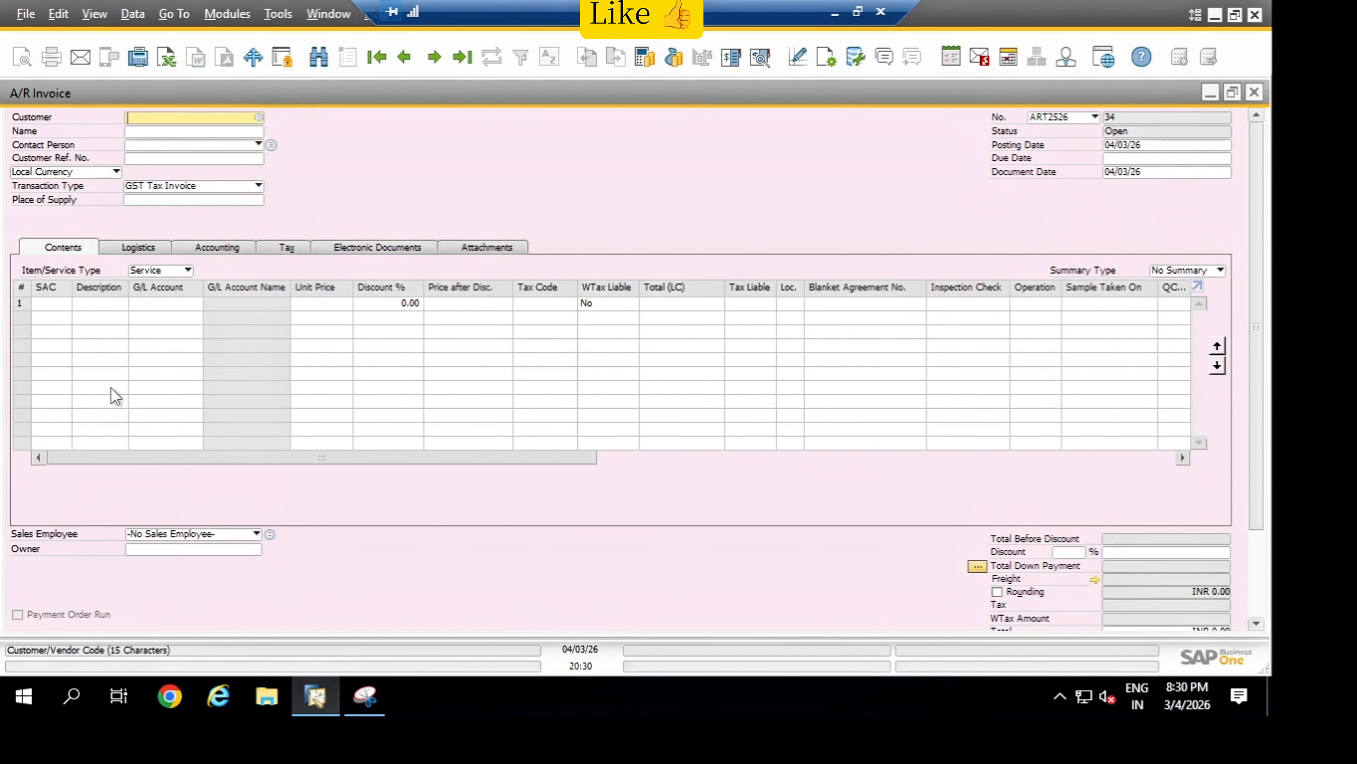
left_click(160, 272)
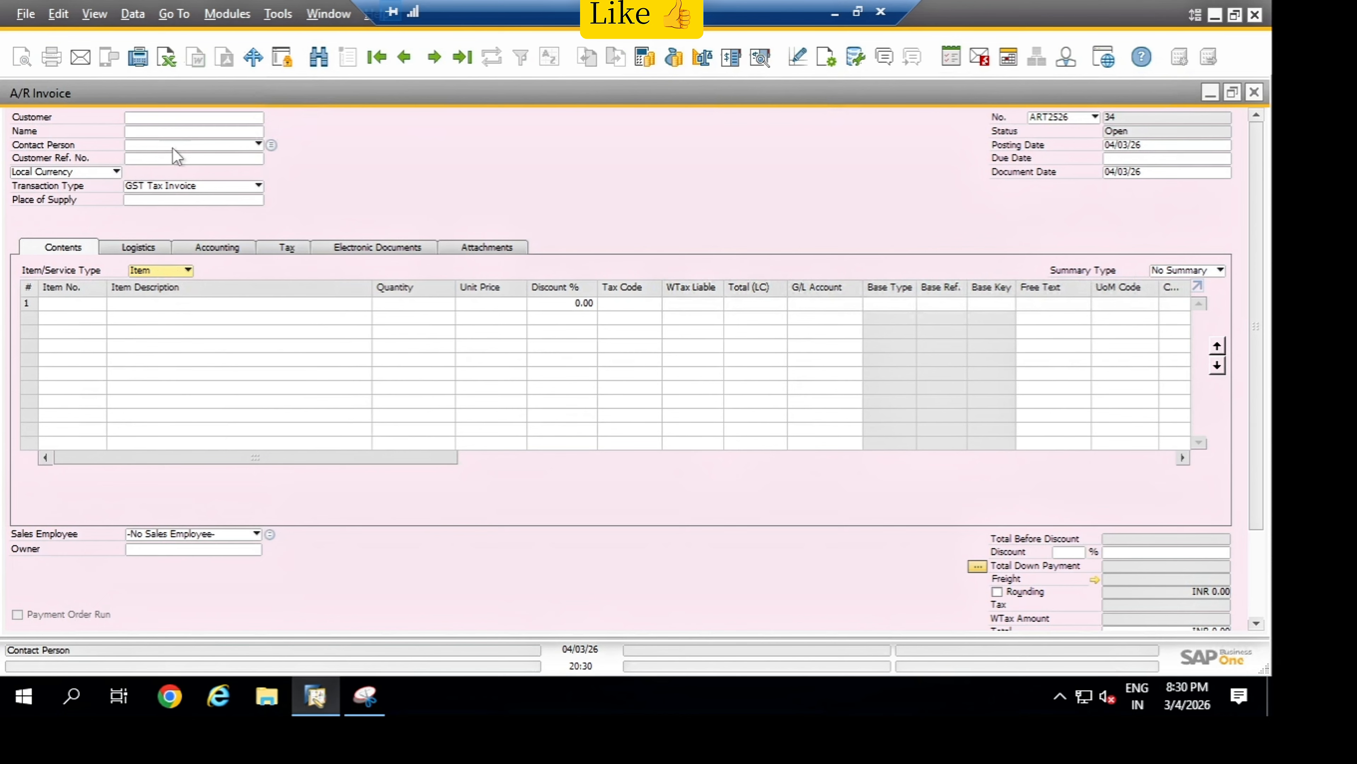
Choose CAR COLLECTIVE from the list of business partners as the invoice's customer.
left_click(164, 134)
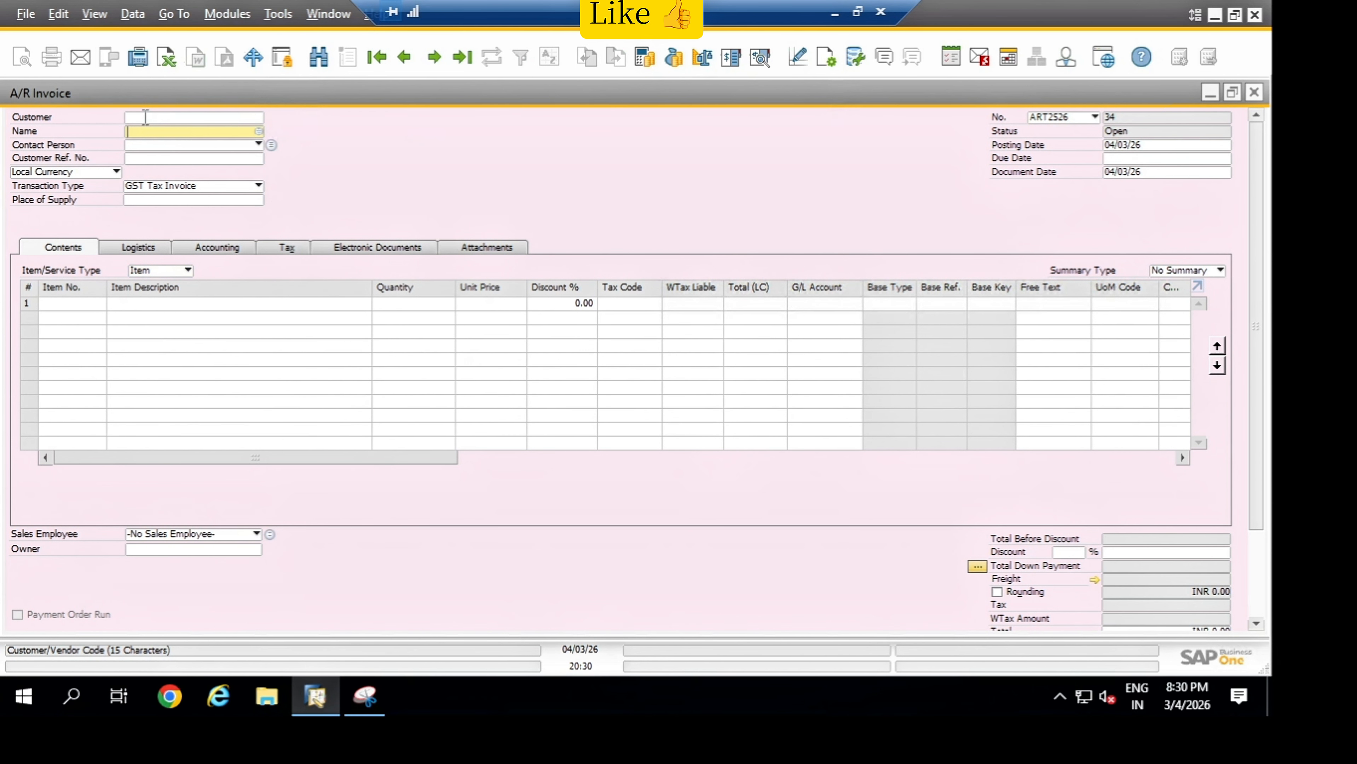
left_click(143, 118)
left_click(141, 132)
key("Tab")
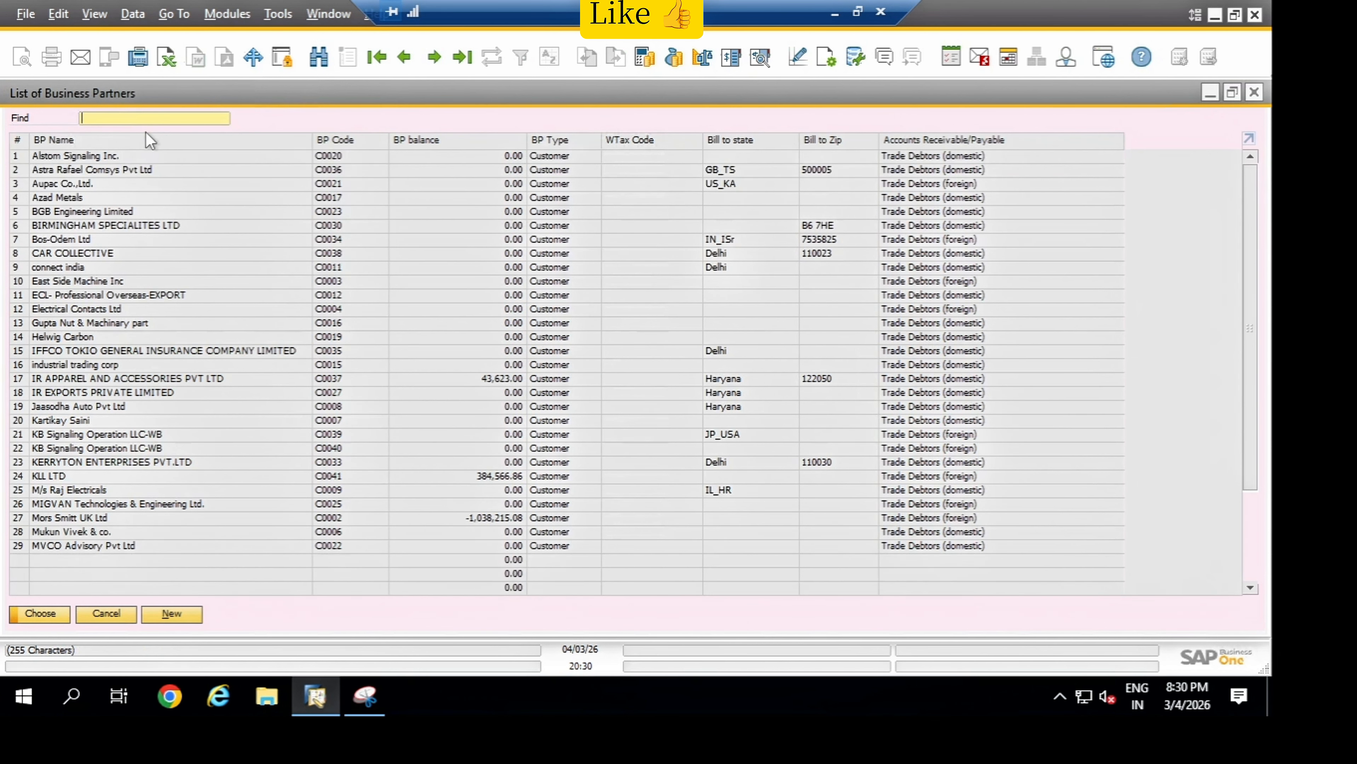
double_click(72, 252)
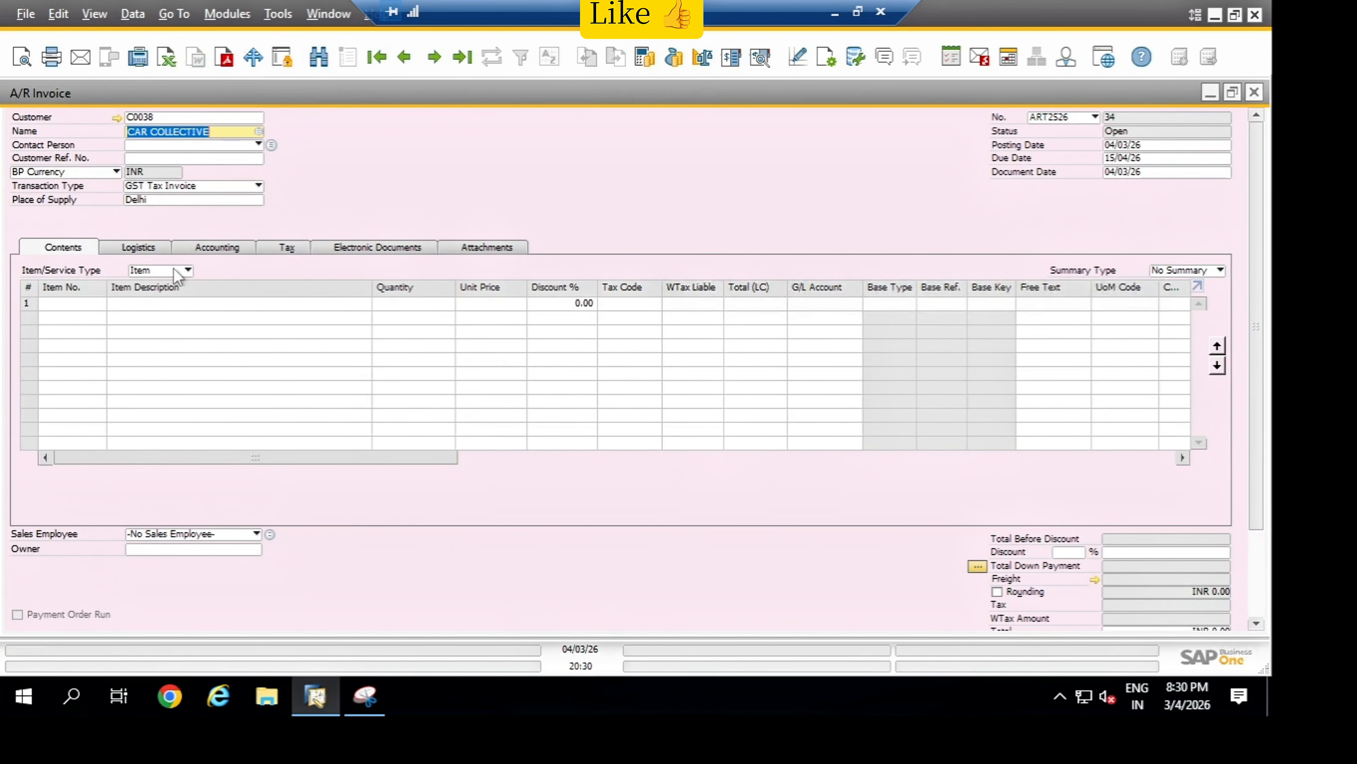
Enter item ABC123 in the invoice's first row with a unit price of 150.
left_click(77, 308)
type("abc")
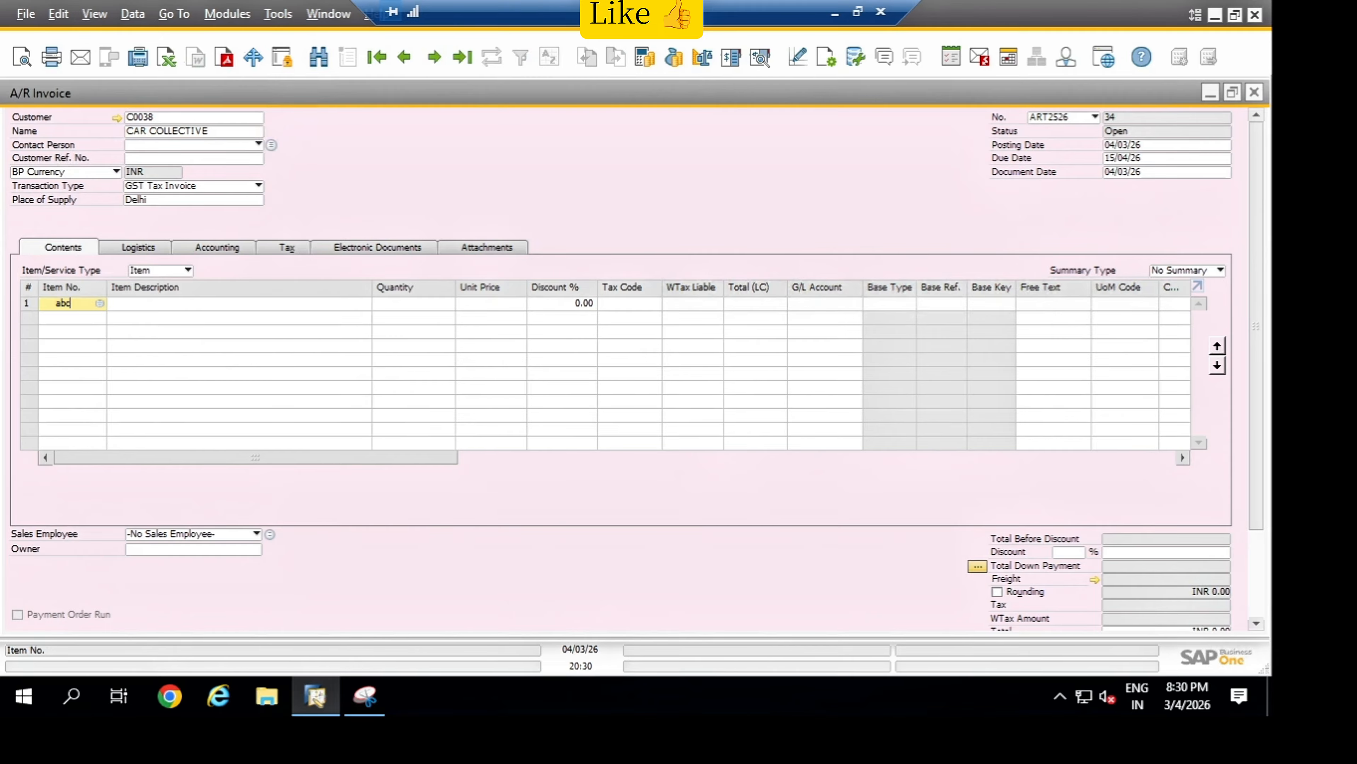
key("Tab")
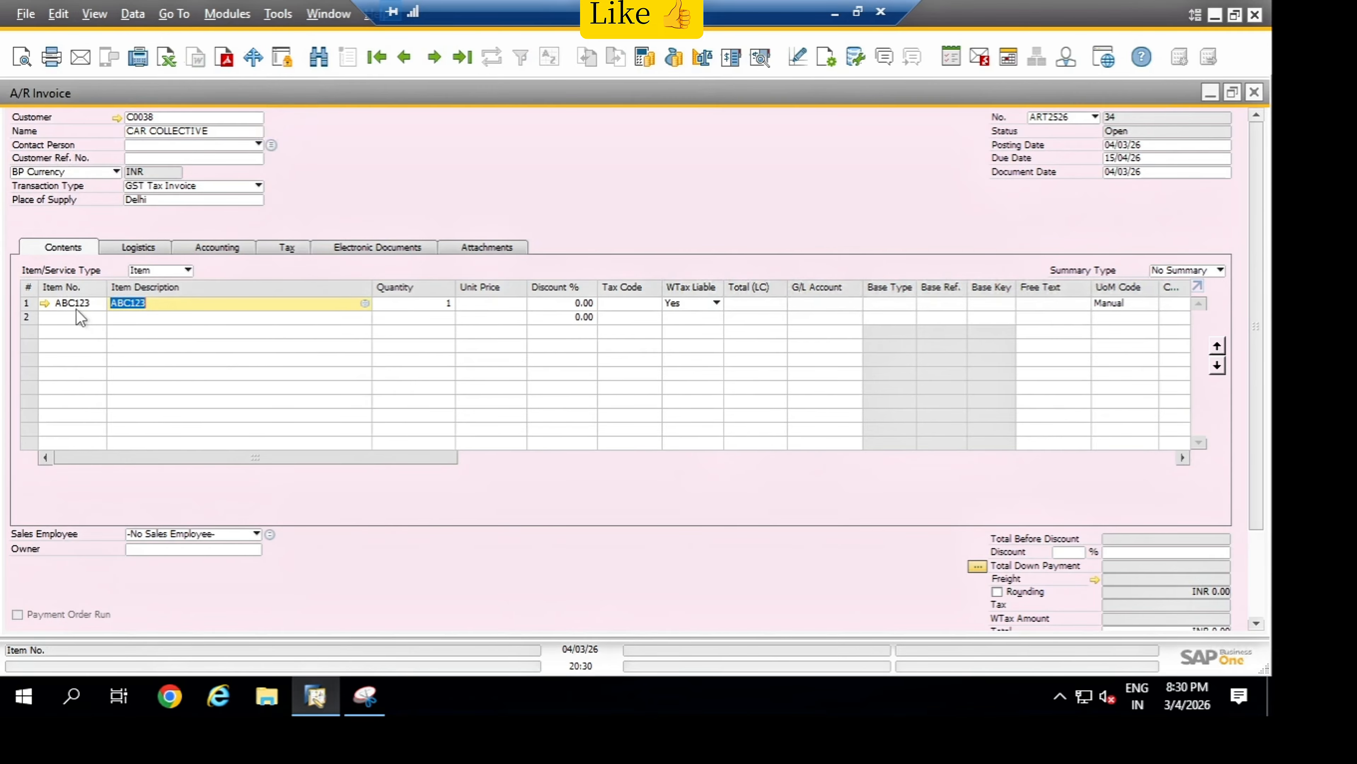
left_click(476, 305)
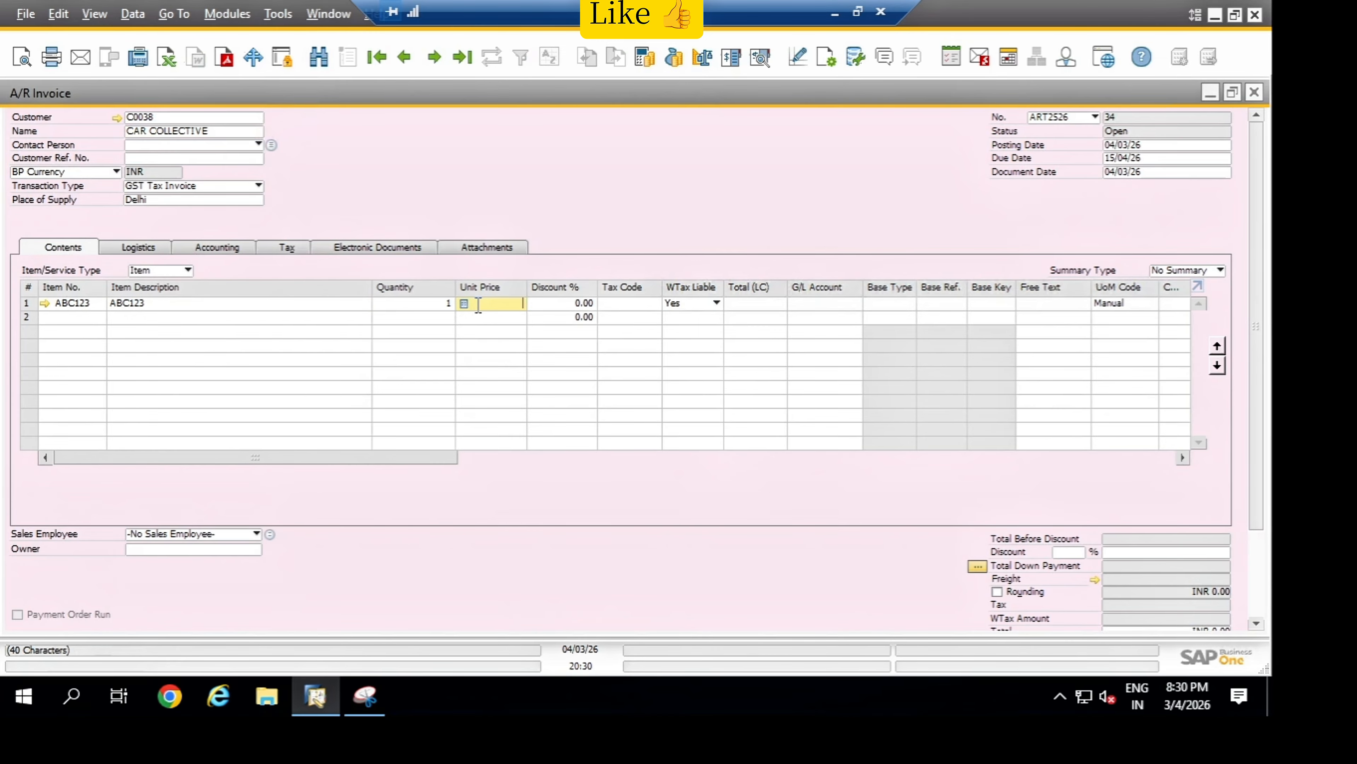
type("150")
key("Tab")
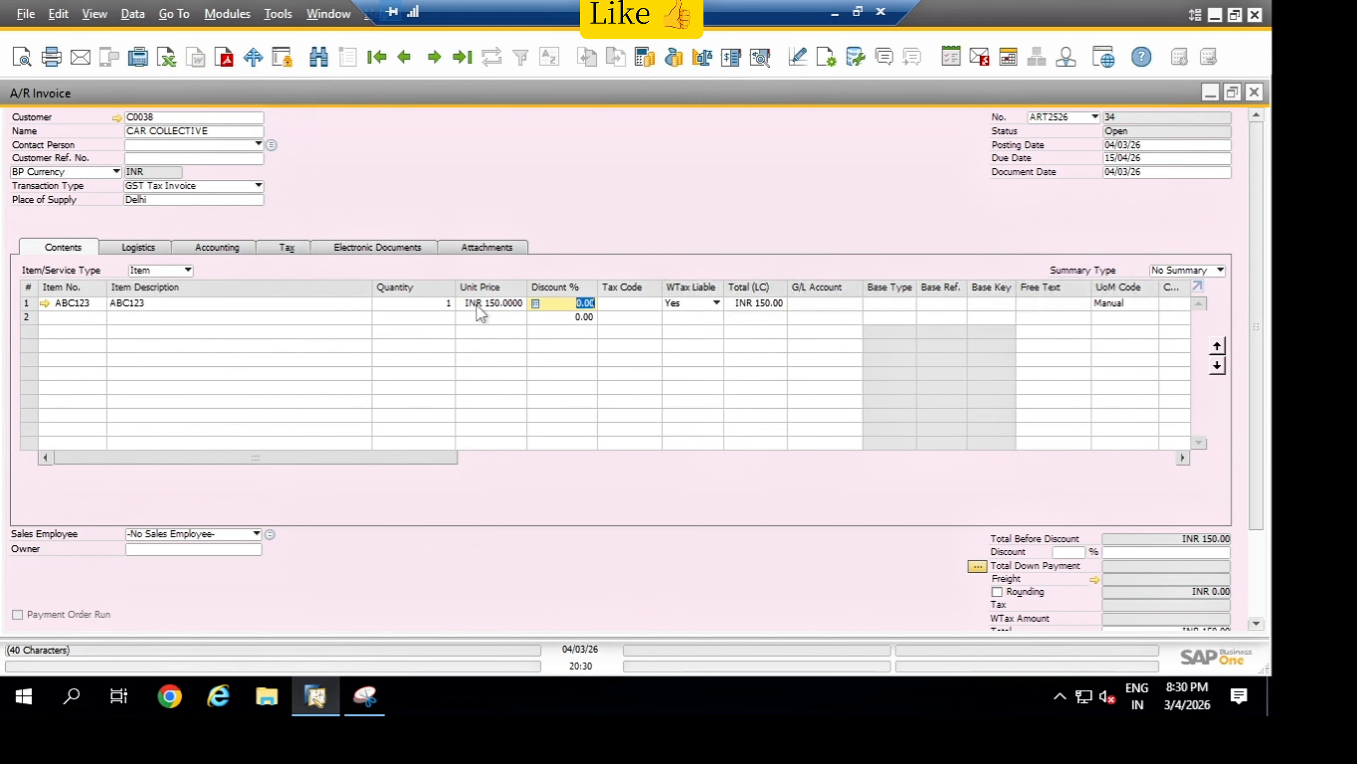
Choose IGST18 from the list of sales tax codes for the ABC123 row.
left_click(630, 302)
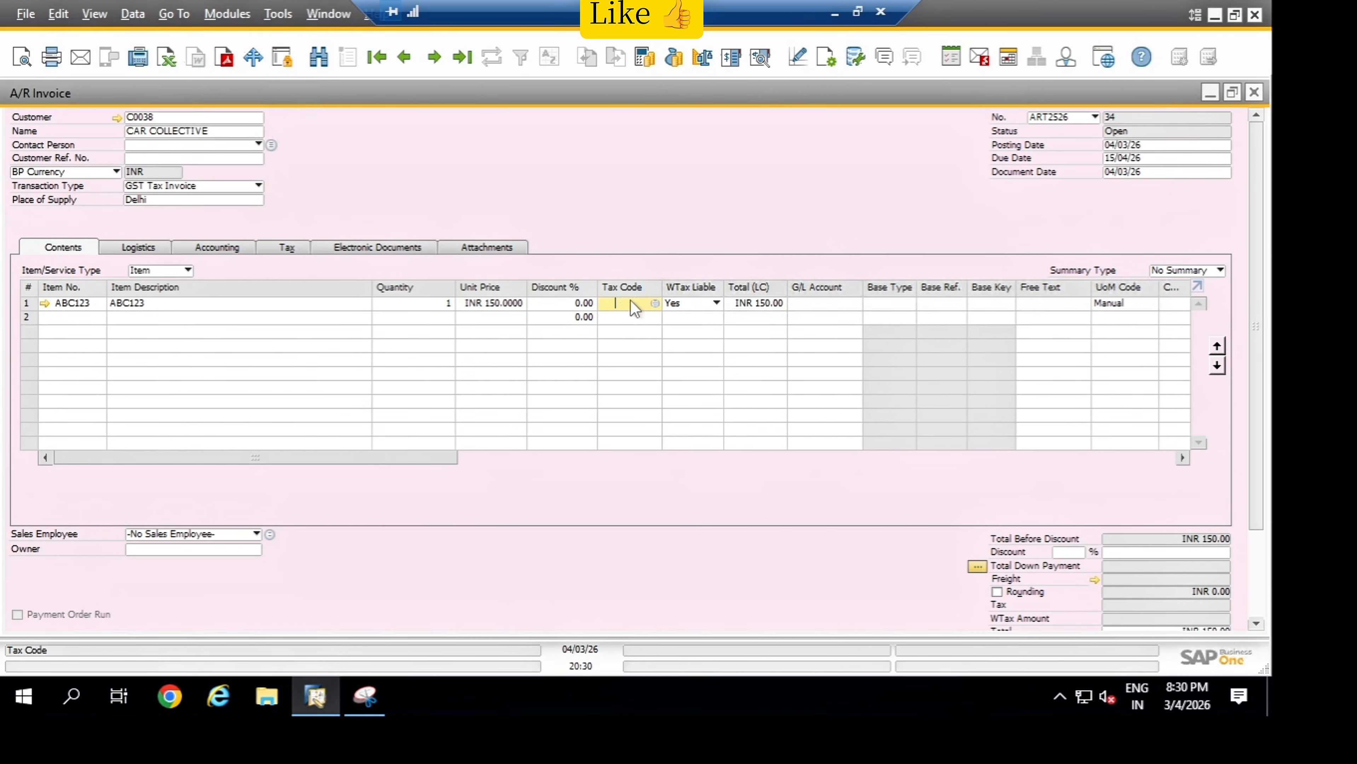
key("Tab")
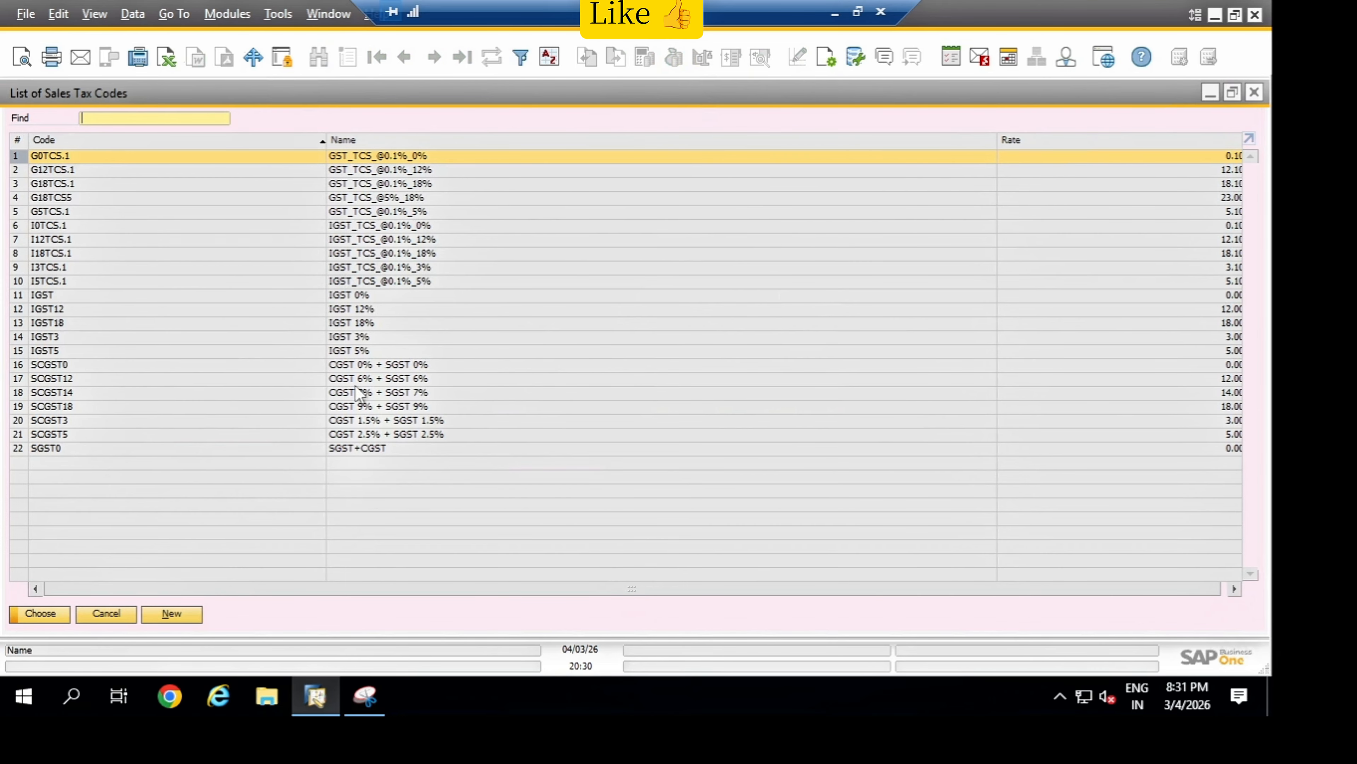
double_click(368, 321)
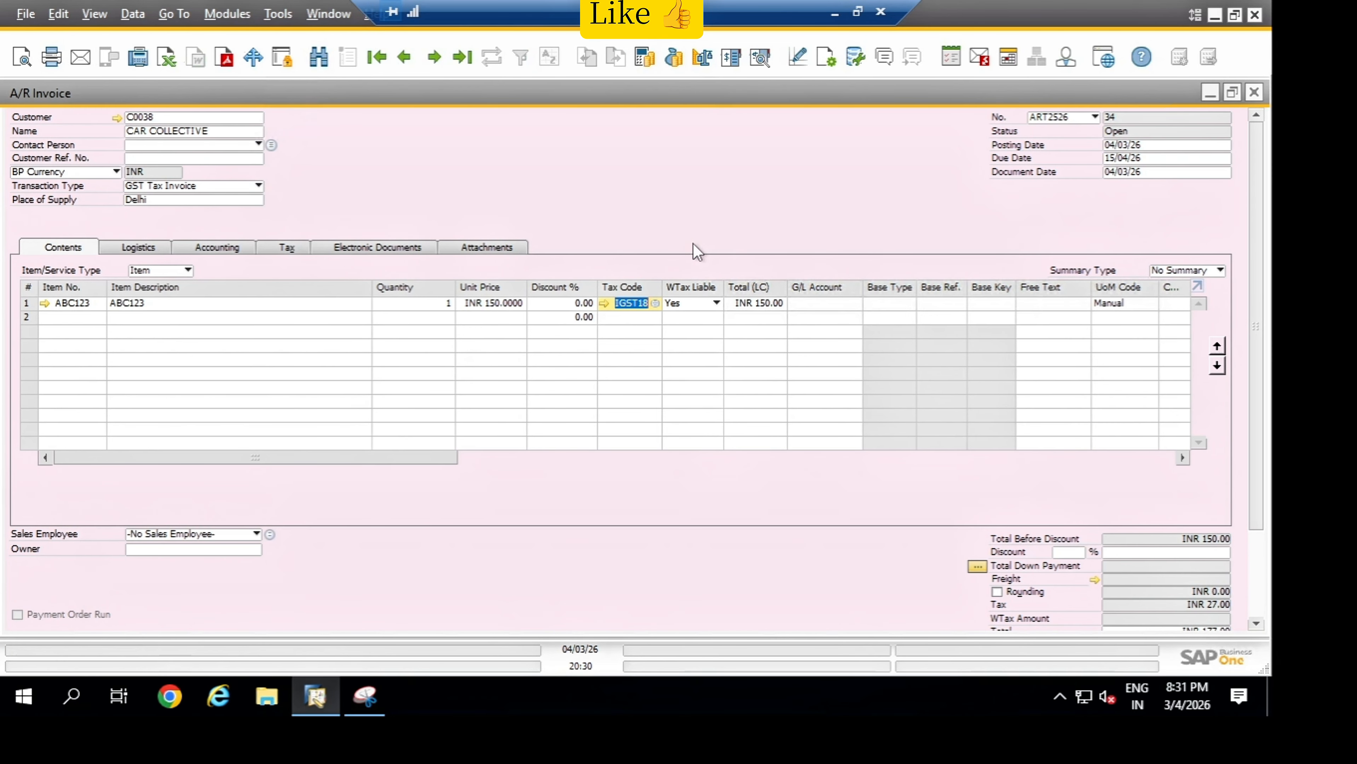
Examine the invoice's gross profit and profit percentage in the enlarged Gross Profit window, and minimize that window and the invoice.
left_click(647, 60)
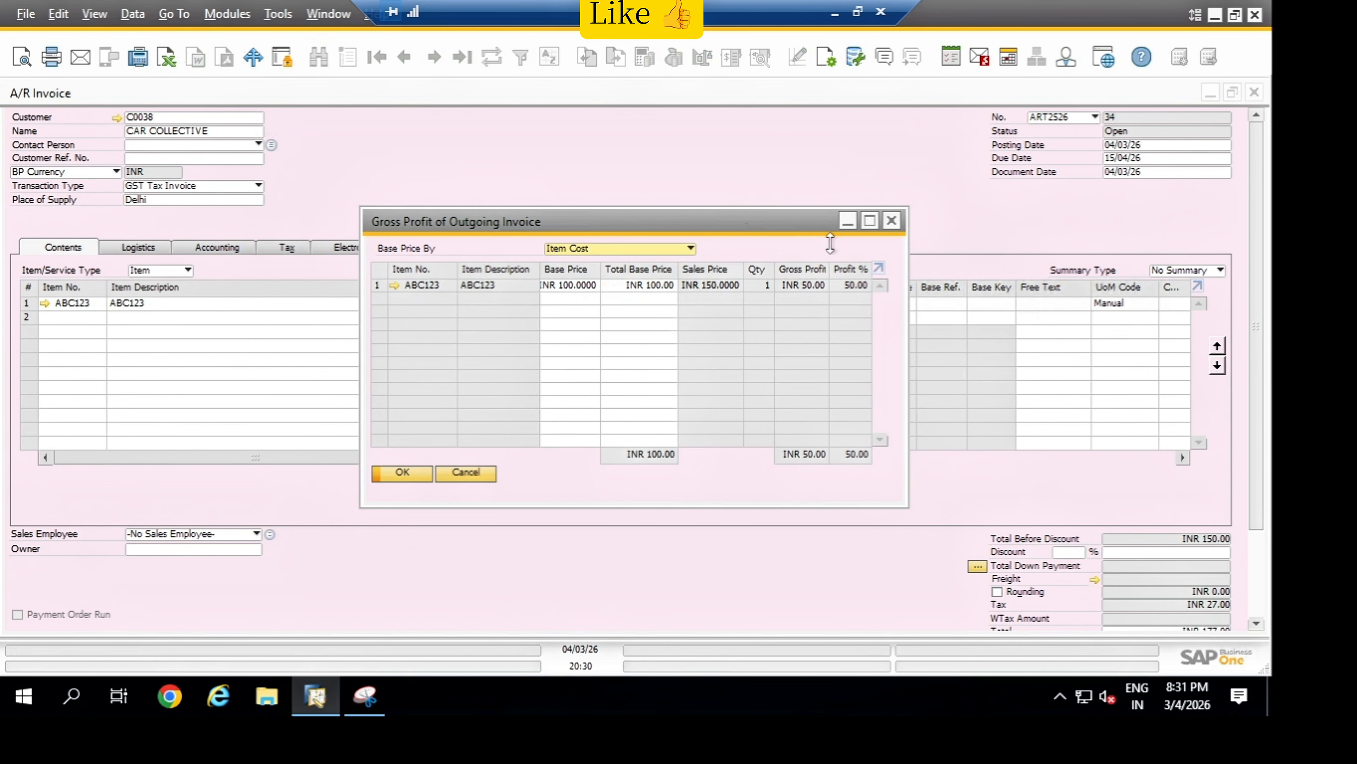
left_click(870, 221)
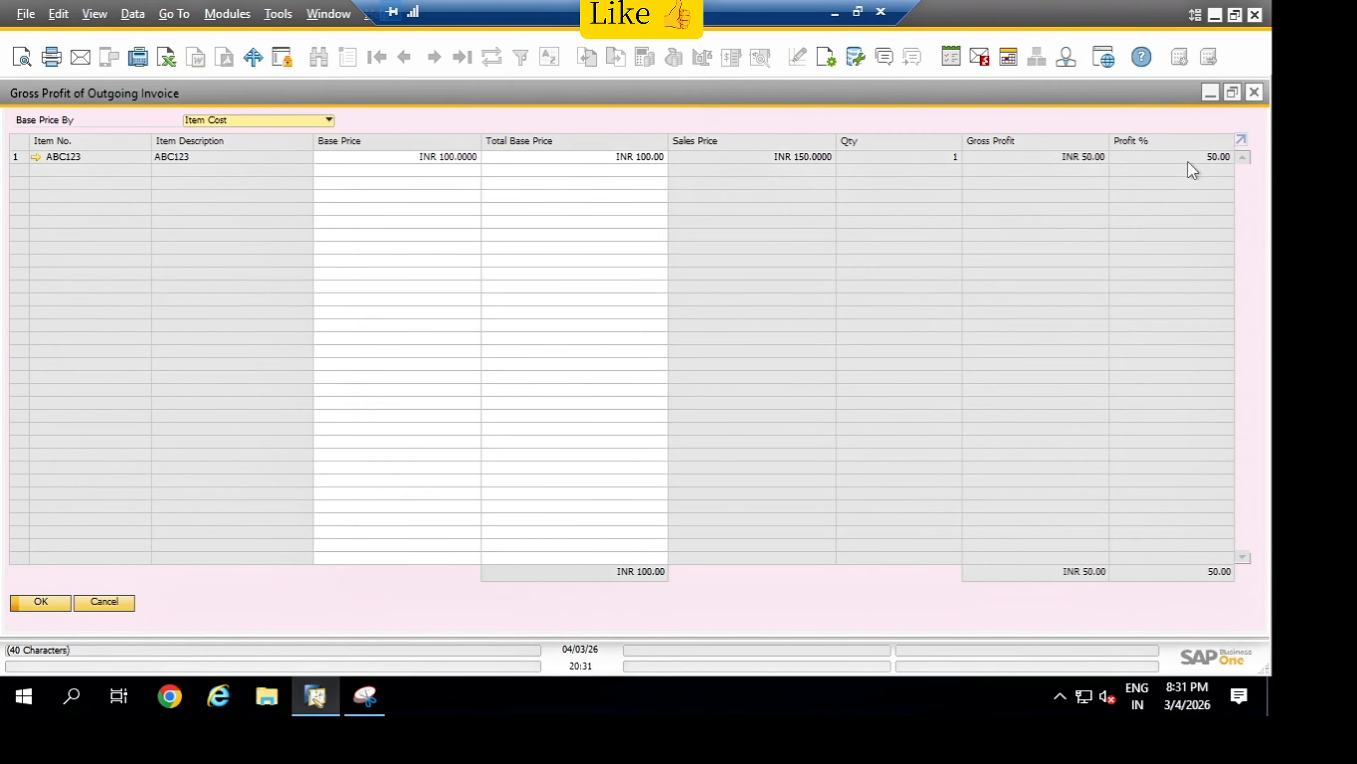
left_click(1210, 92)
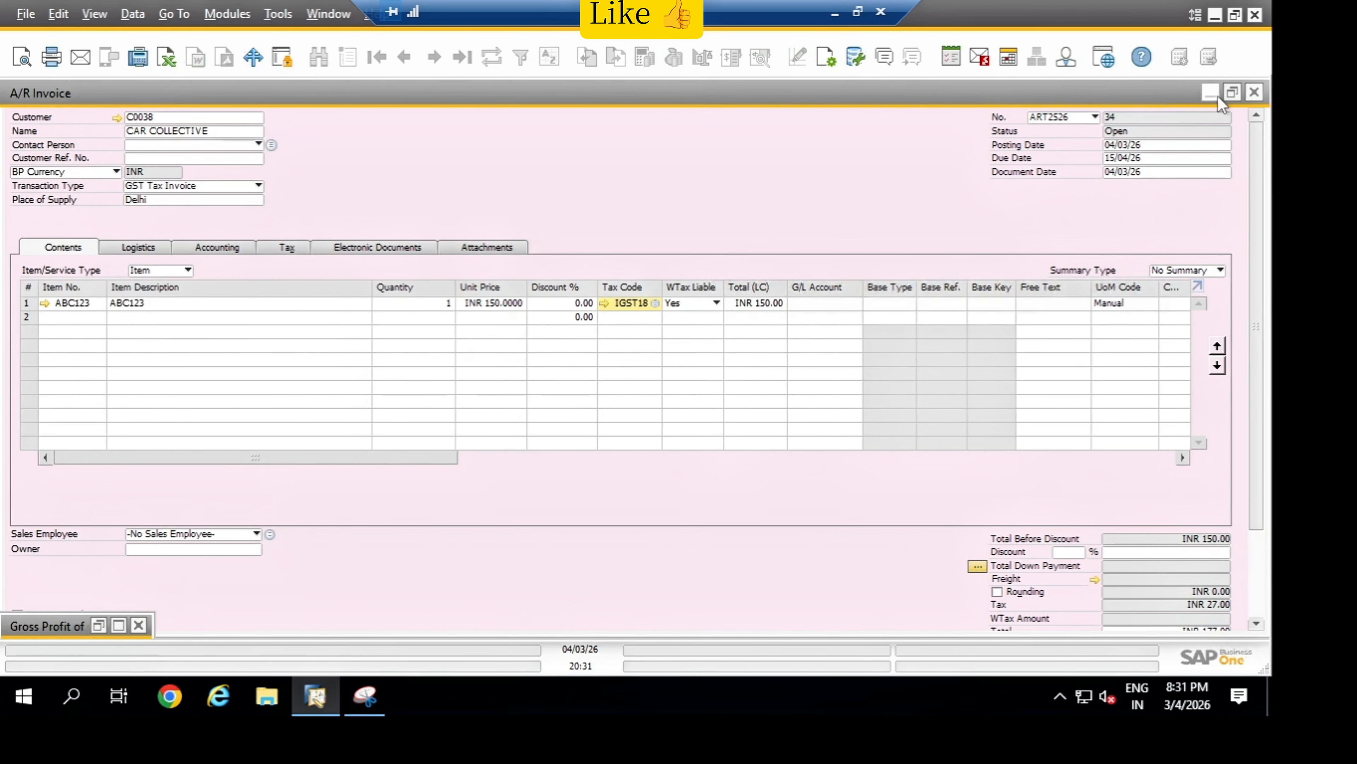
left_click(1205, 95)
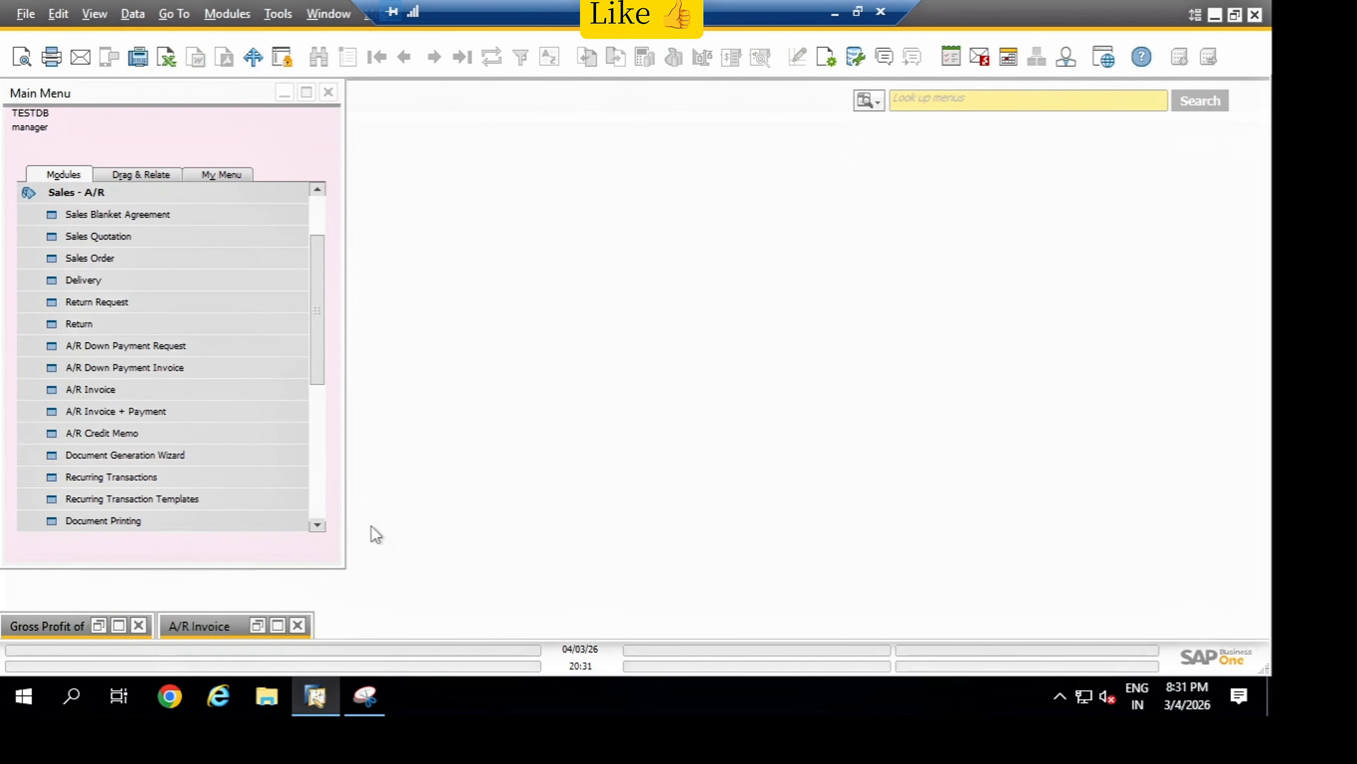
In the Document Settings, set the gross profit percentage calculation to Profit/Sales Price and update the settings.
left_click(224, 13)
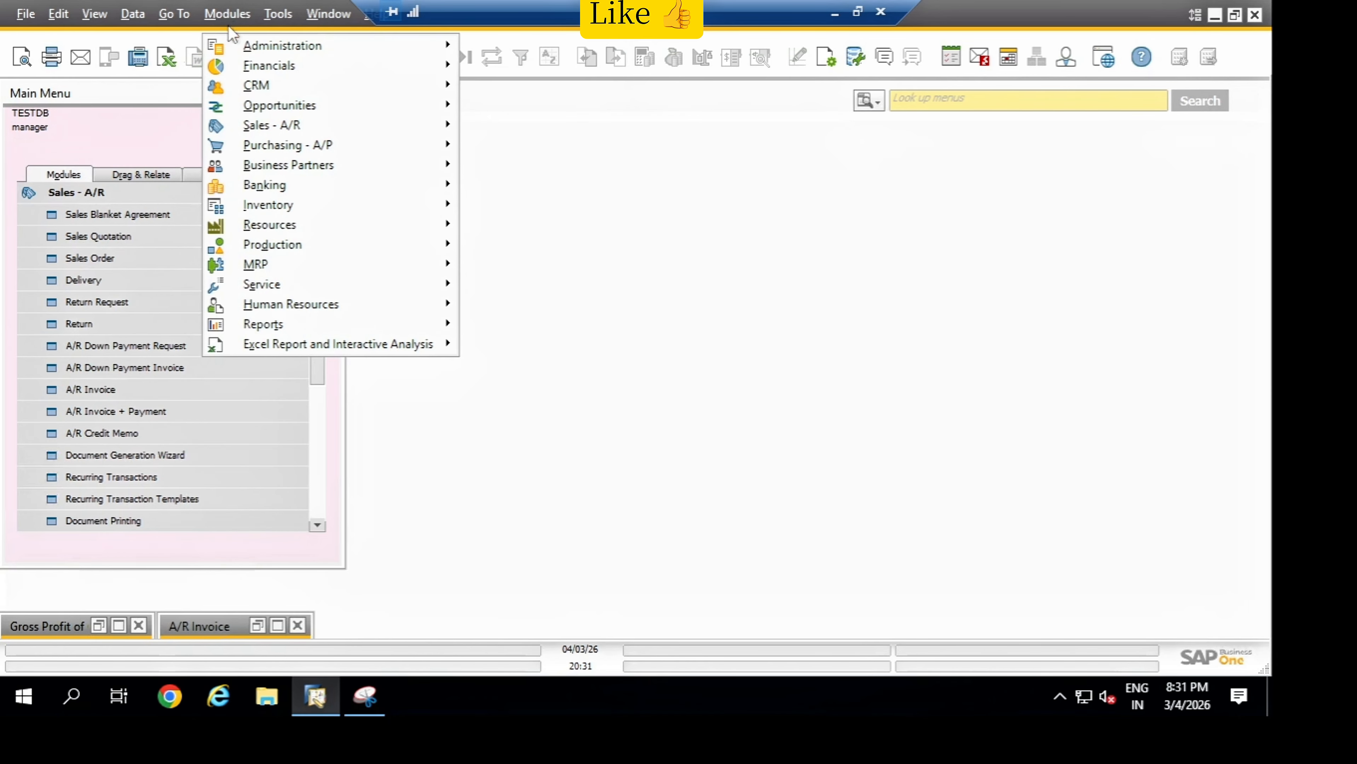
mouse_move(283, 47)
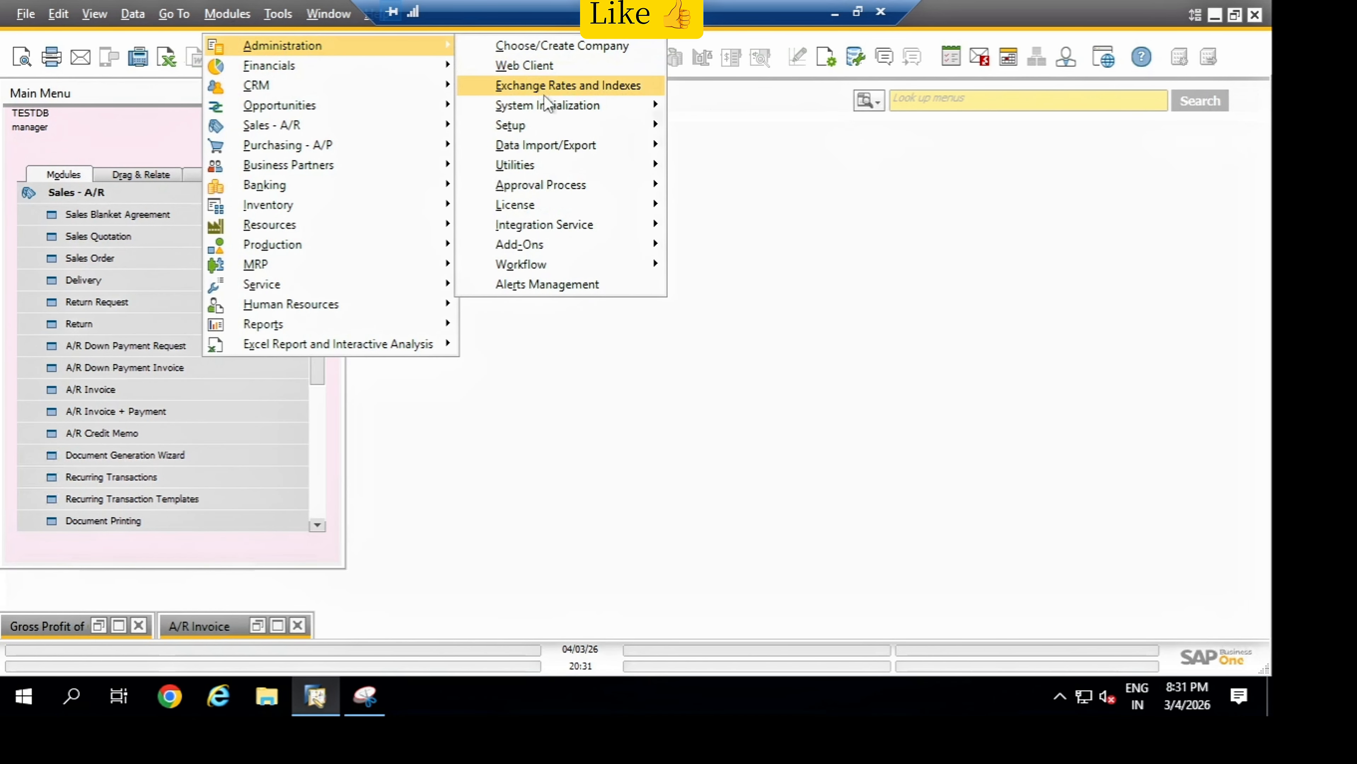
mouse_move(542, 105)
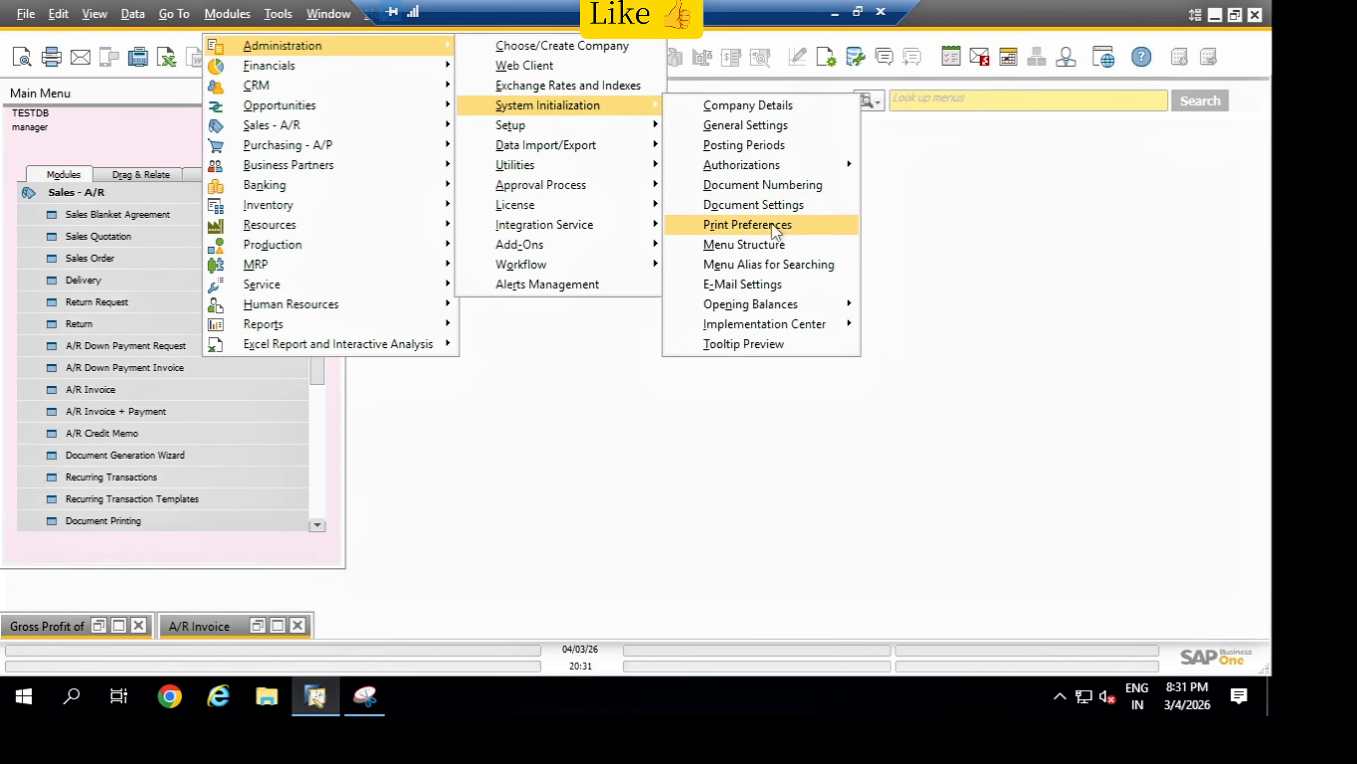
left_click(779, 206)
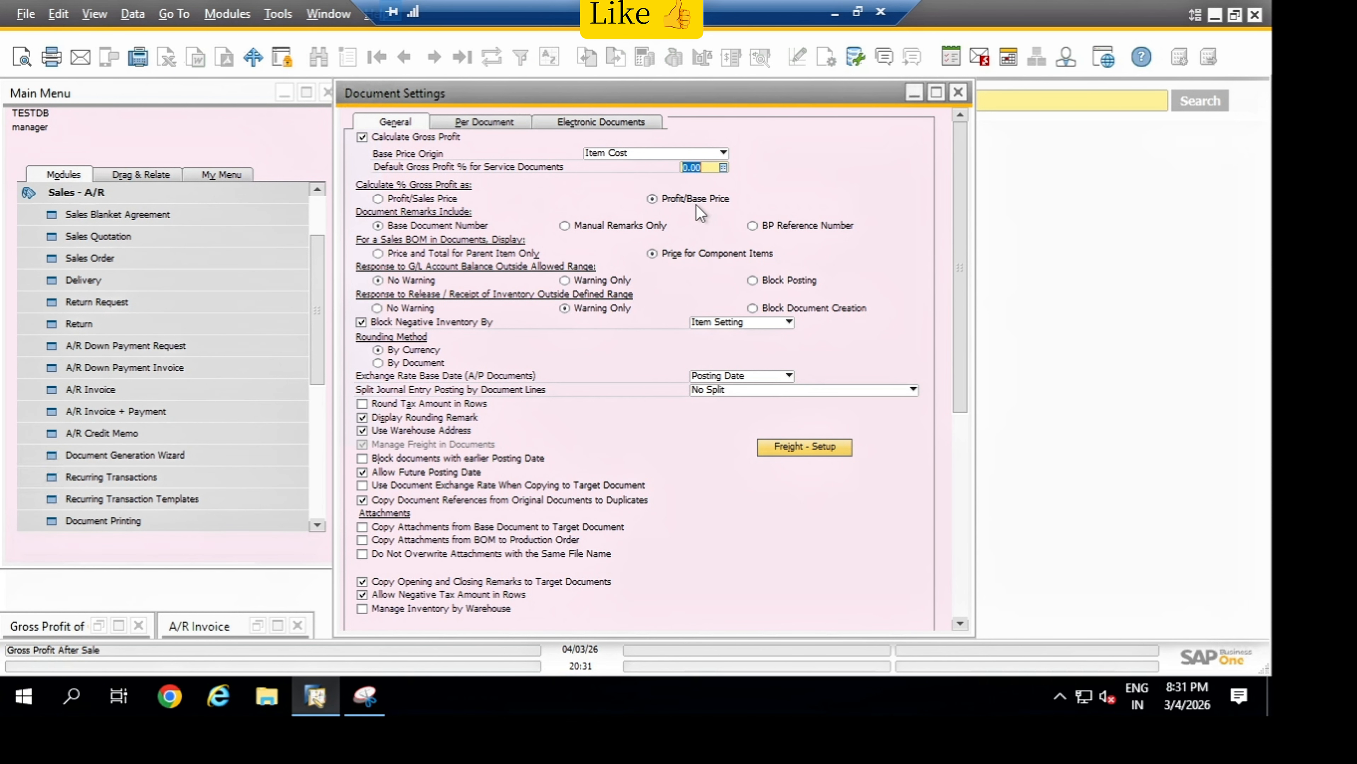
left_click(428, 199)
left_click_drag(961, 266, 971, 606)
left_click(368, 612)
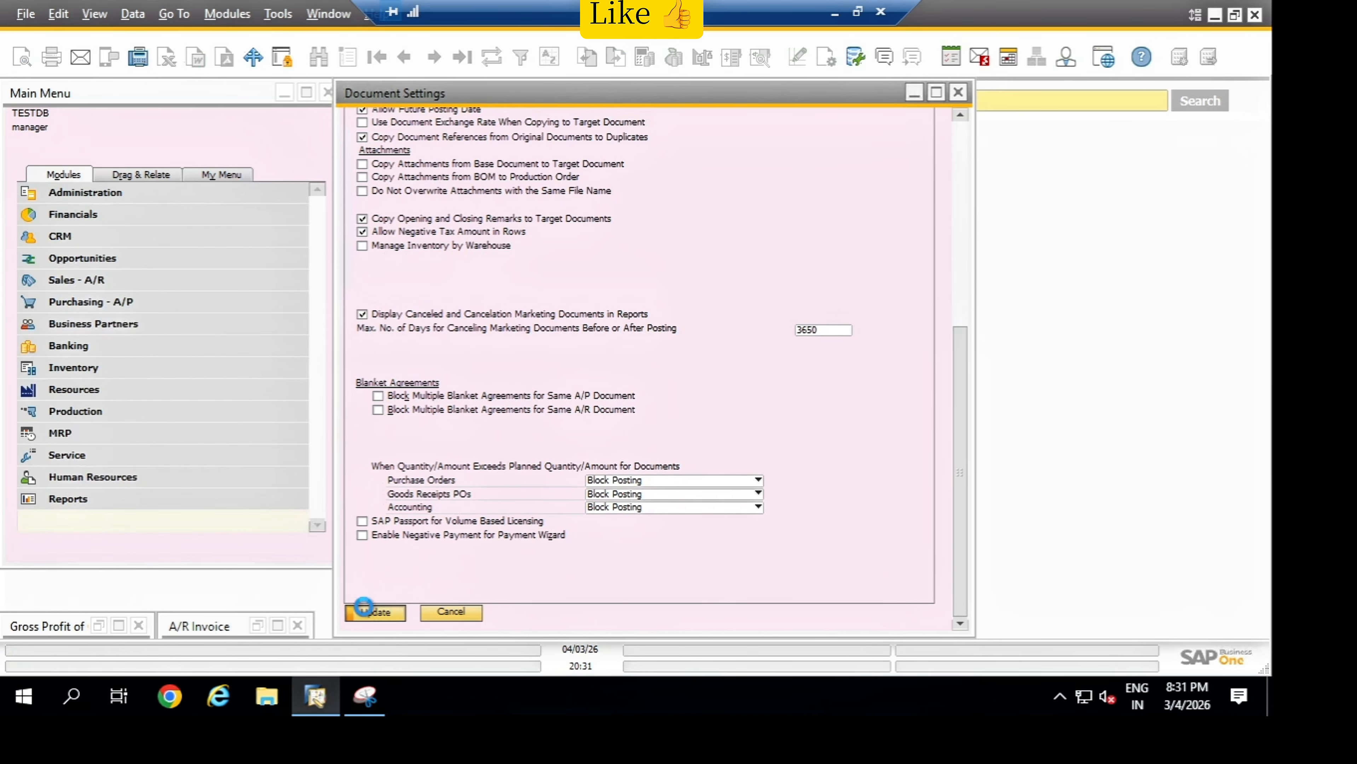
left_click(368, 612)
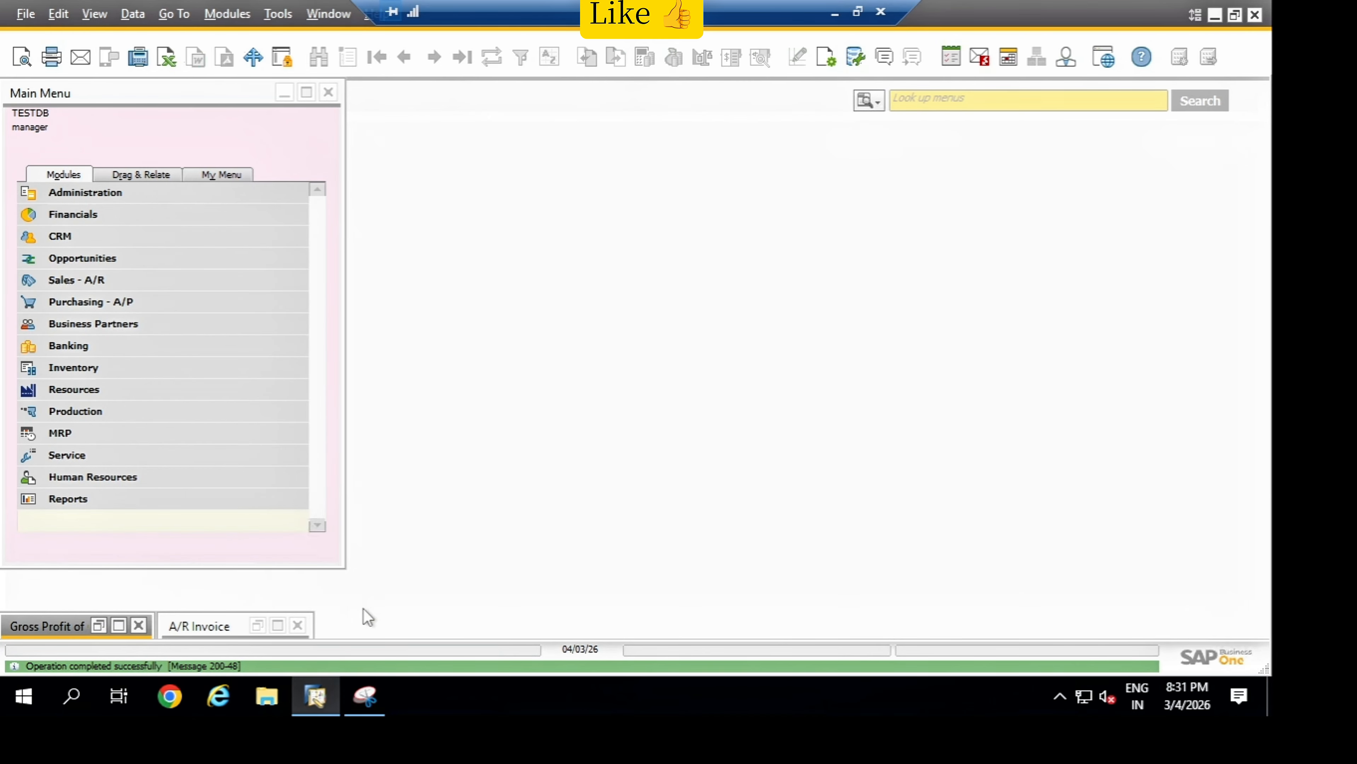
Restore the A/R invoice, reopen its gross profit calculation and examine the profit percentage in the enlarged window.
left_click(276, 627)
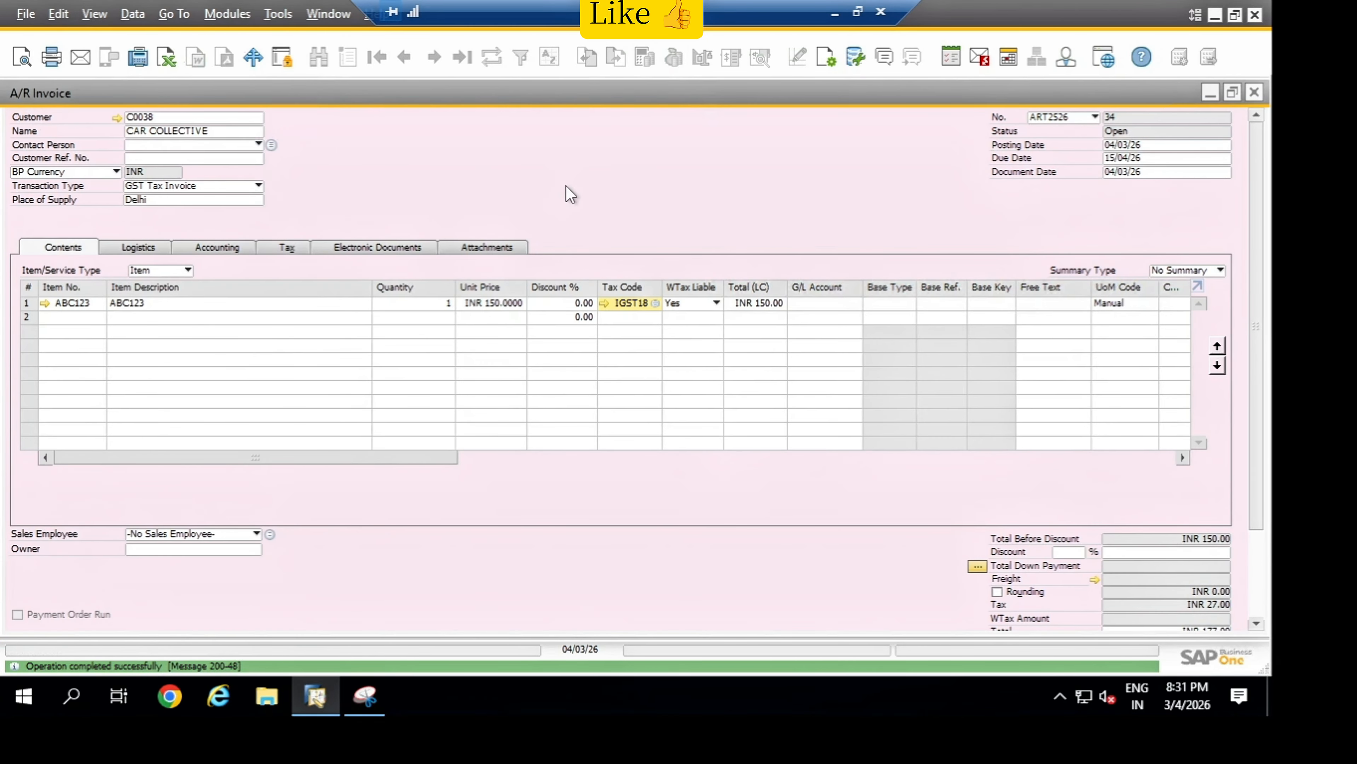
key("ctrl+g")
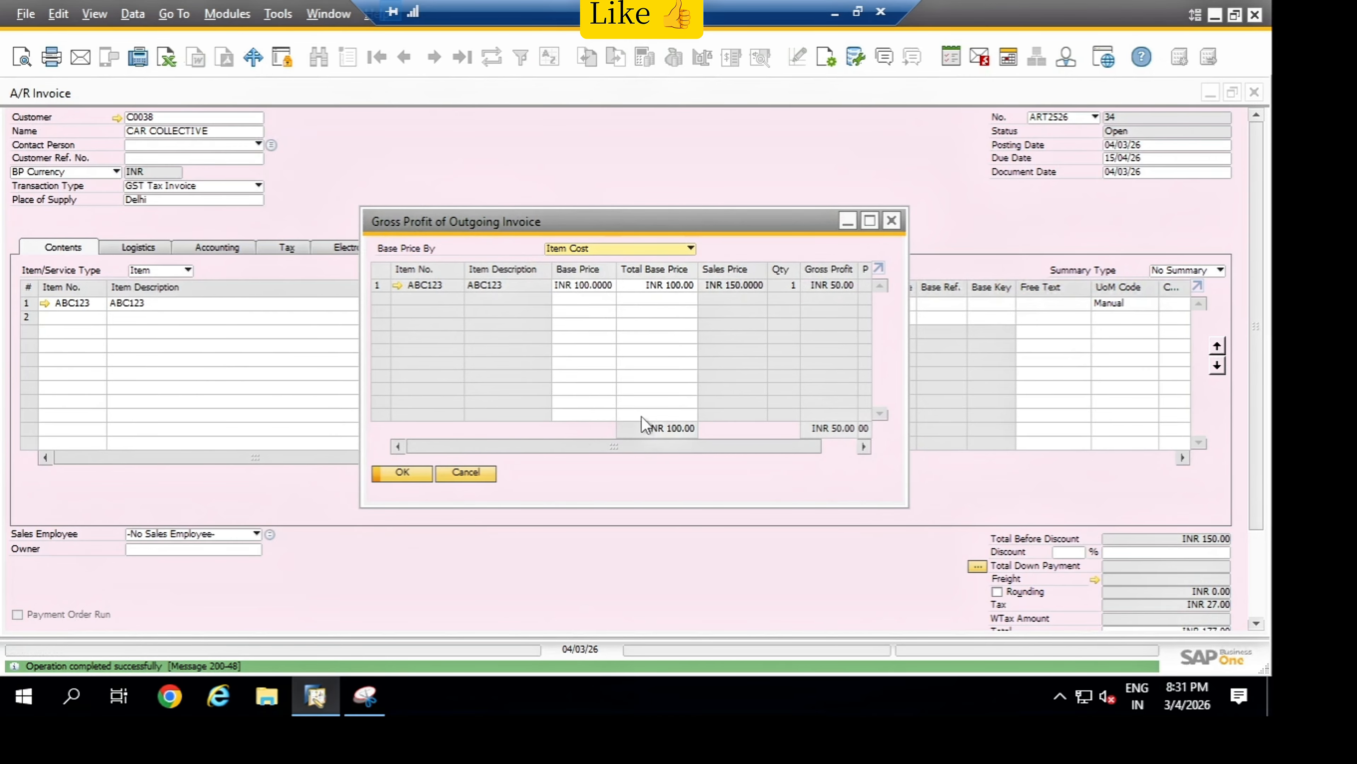
left_click(479, 472)
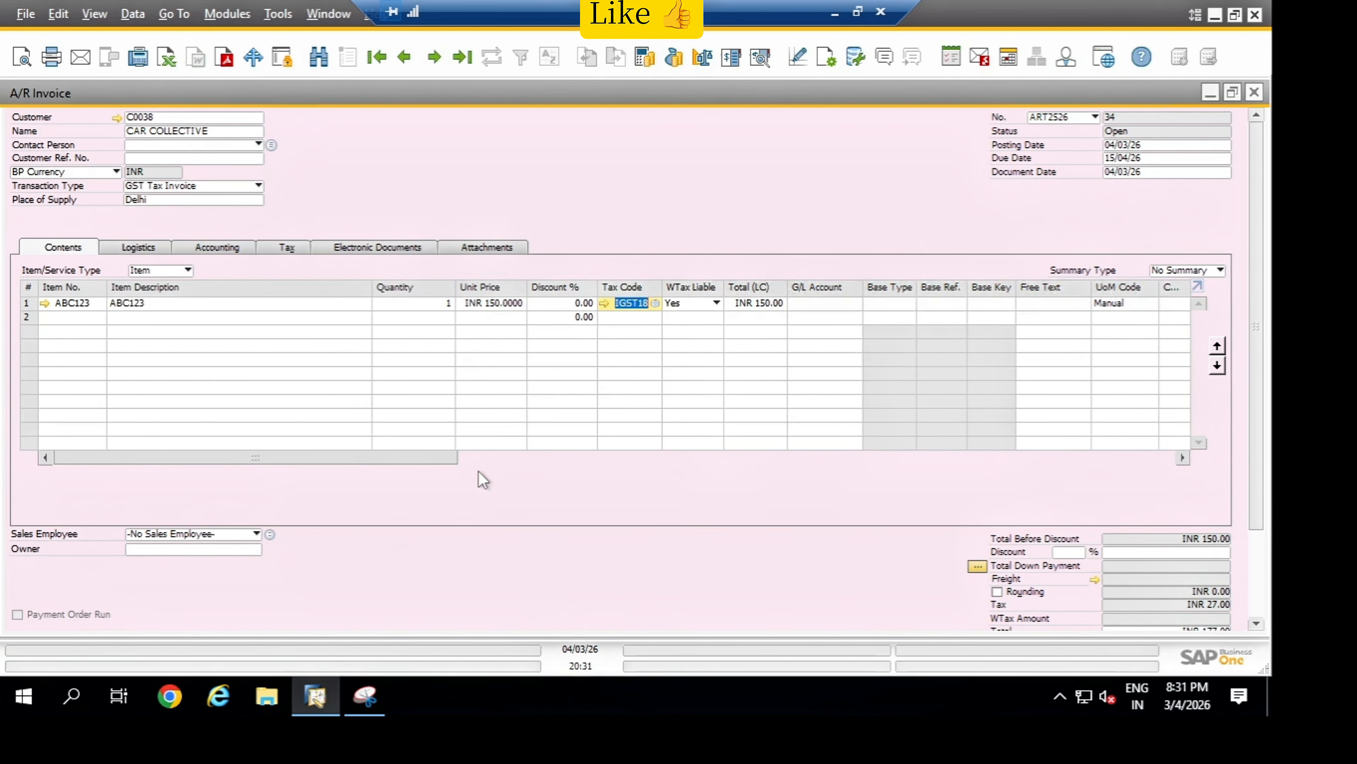
left_click(645, 58)
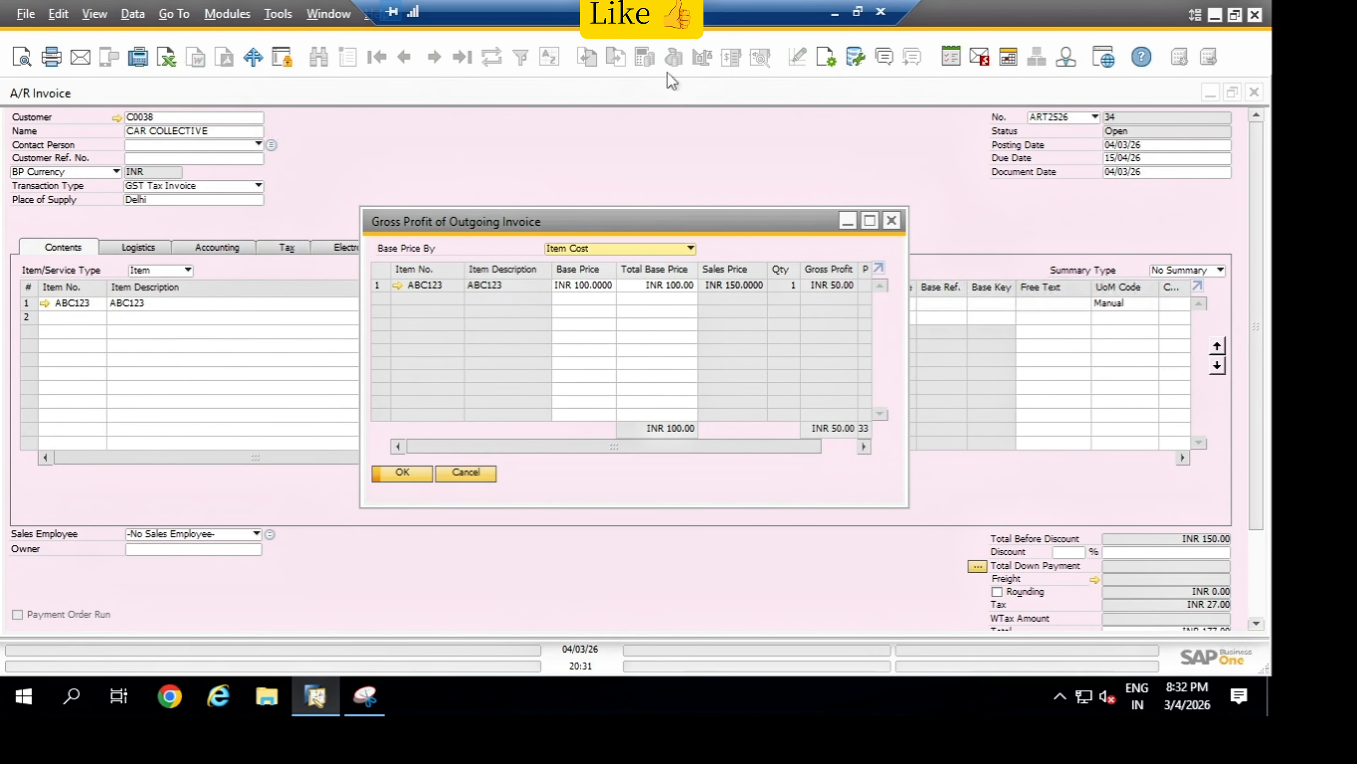
left_click(869, 221)
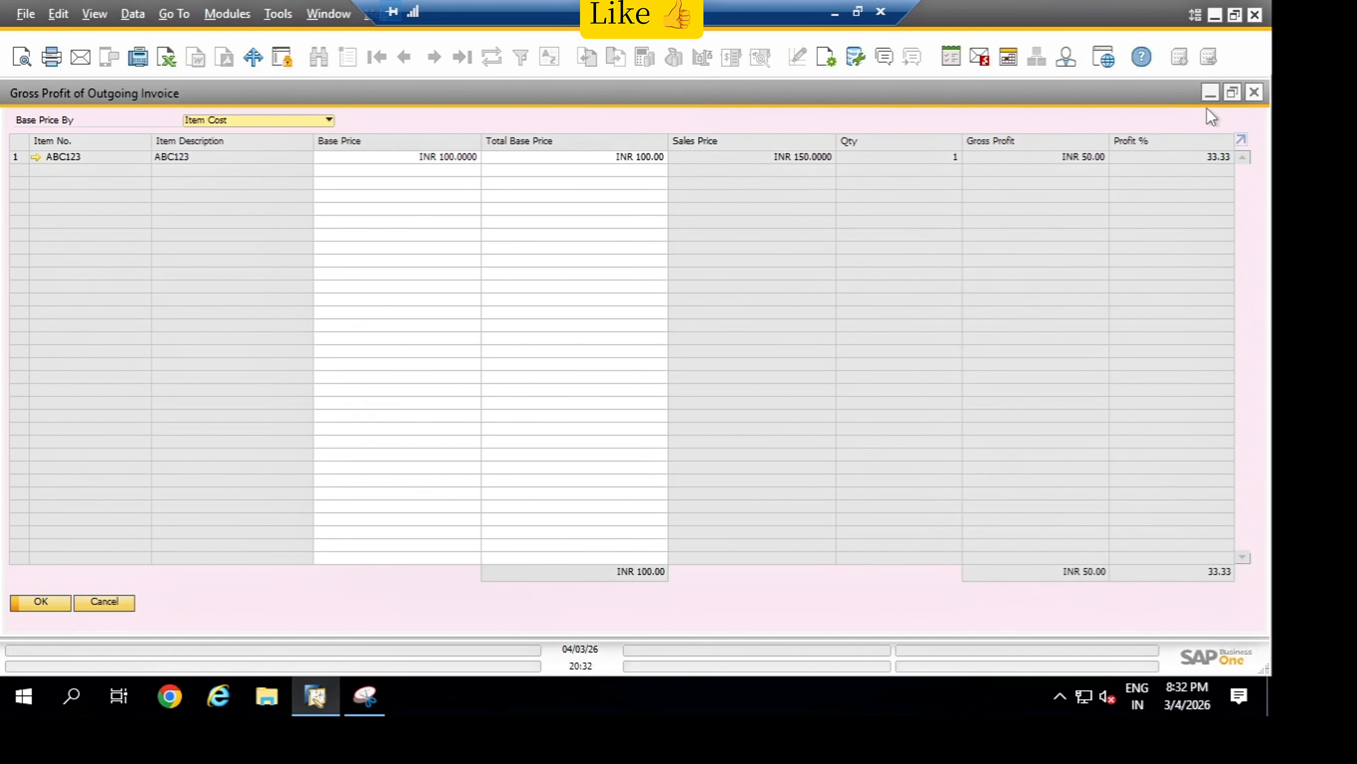
Review the available base price sources in the gross profit calculation and close it without changing Item Cost.
left_click(254, 124)
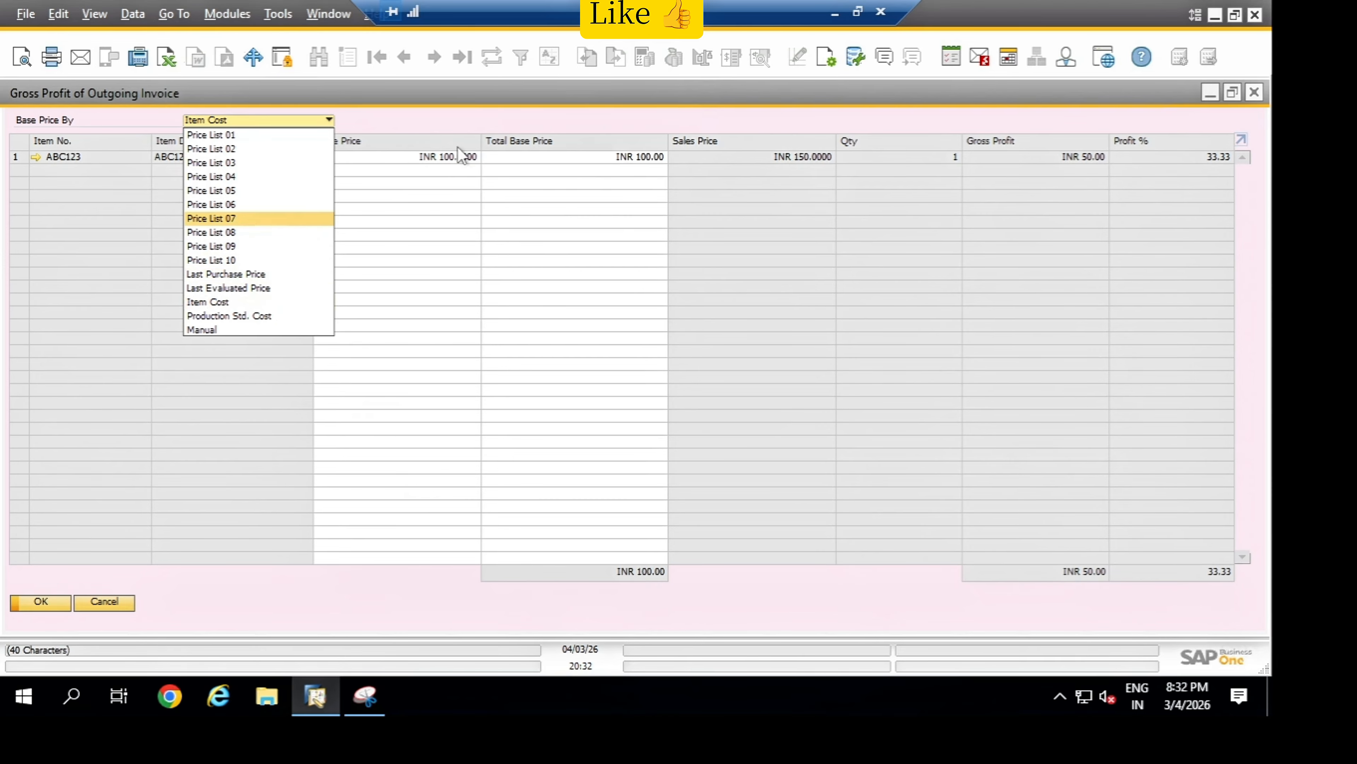
left_click(486, 137)
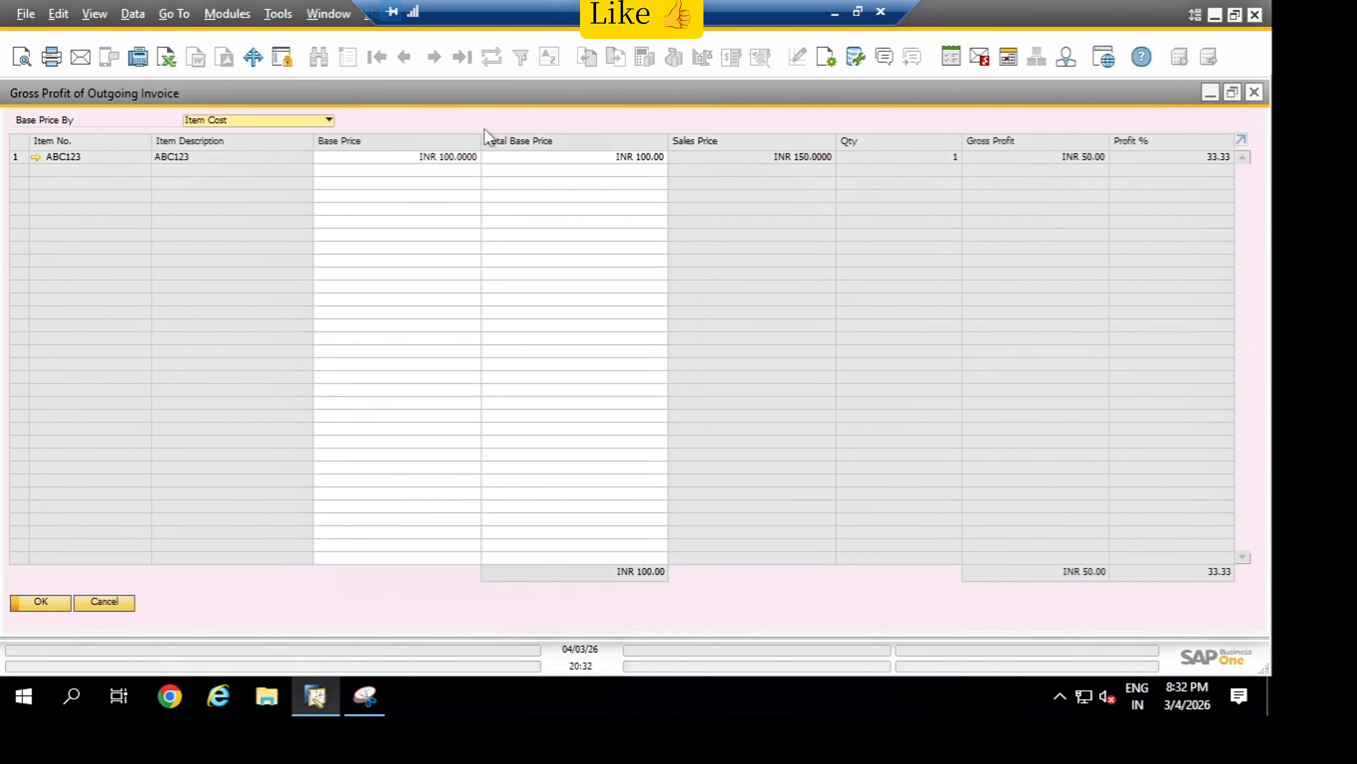
left_click(123, 603)
Check the captured gross profit settings in Snipping Tool, and close the A/R invoice without saving the changes.
left_click(366, 705)
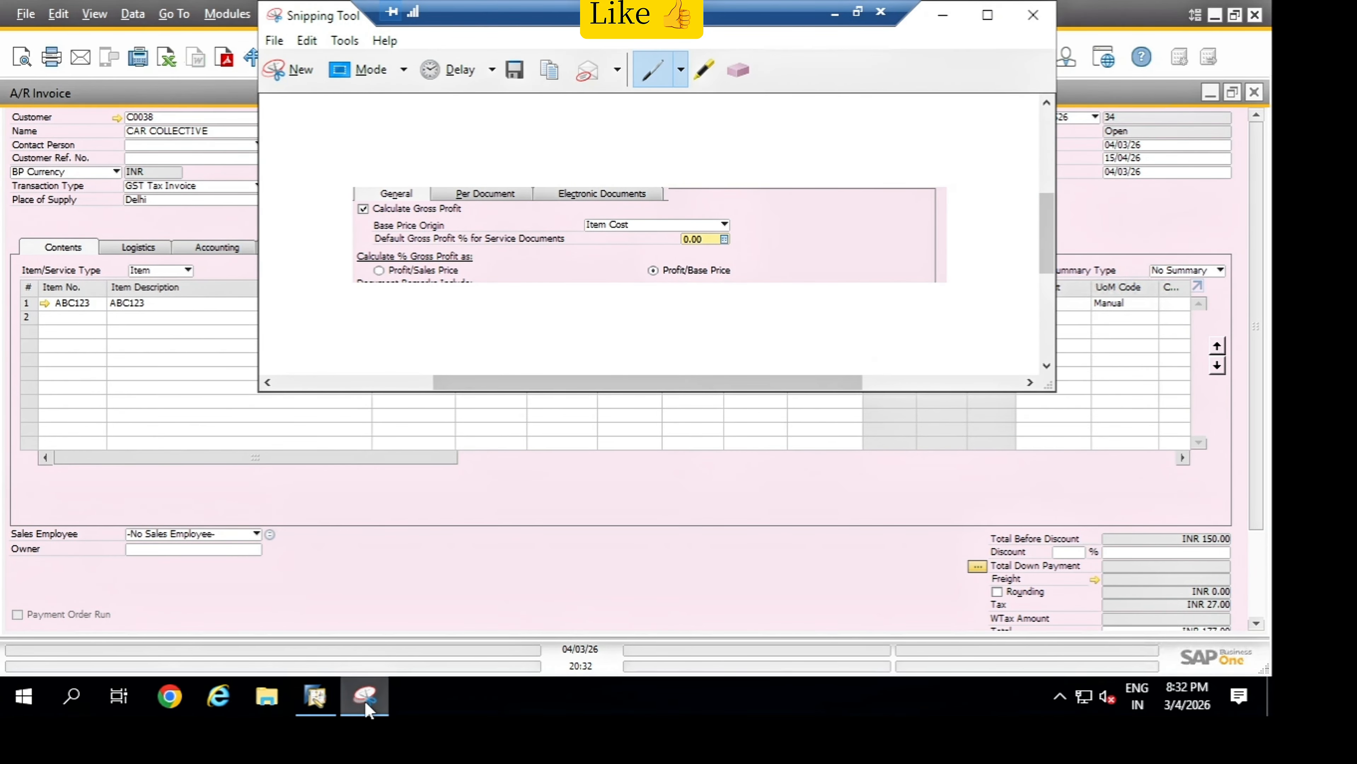
left_click(943, 15)
left_click(1254, 92)
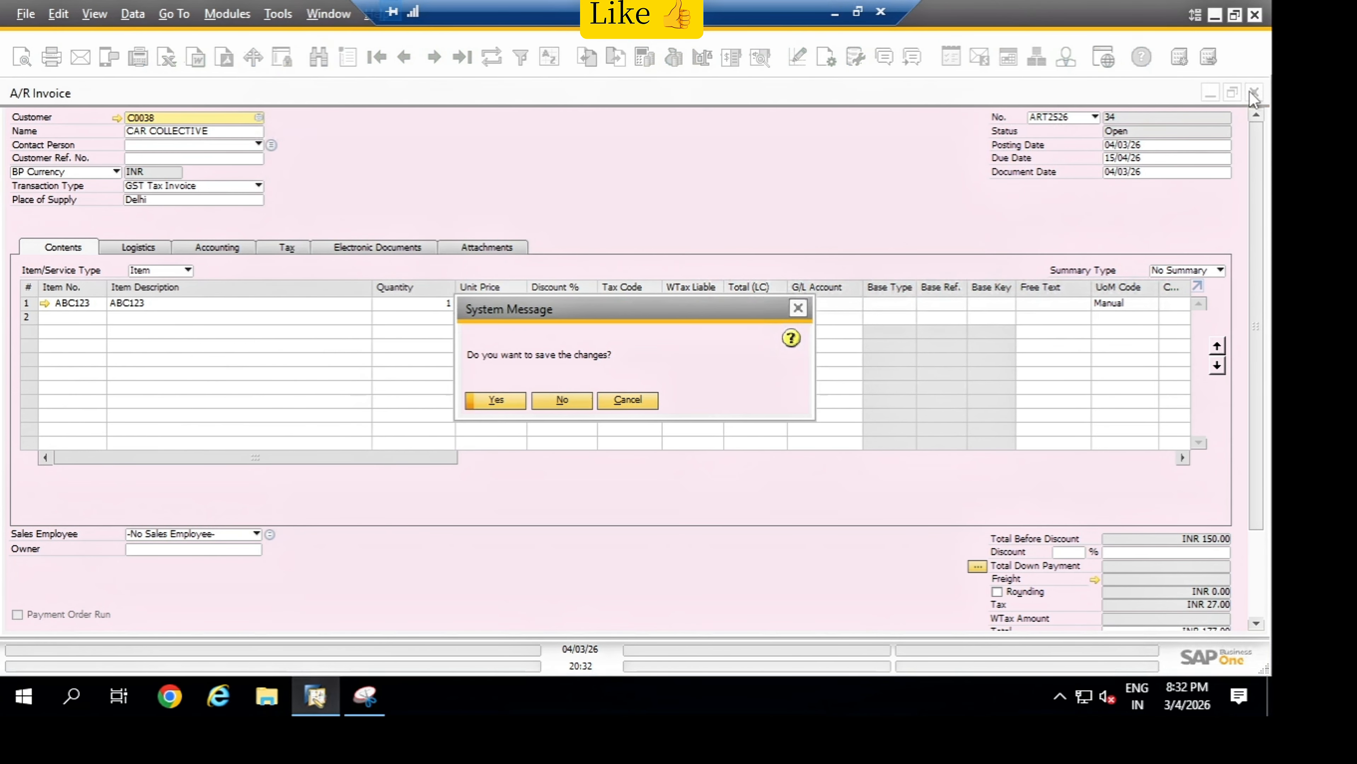
left_click(562, 400)
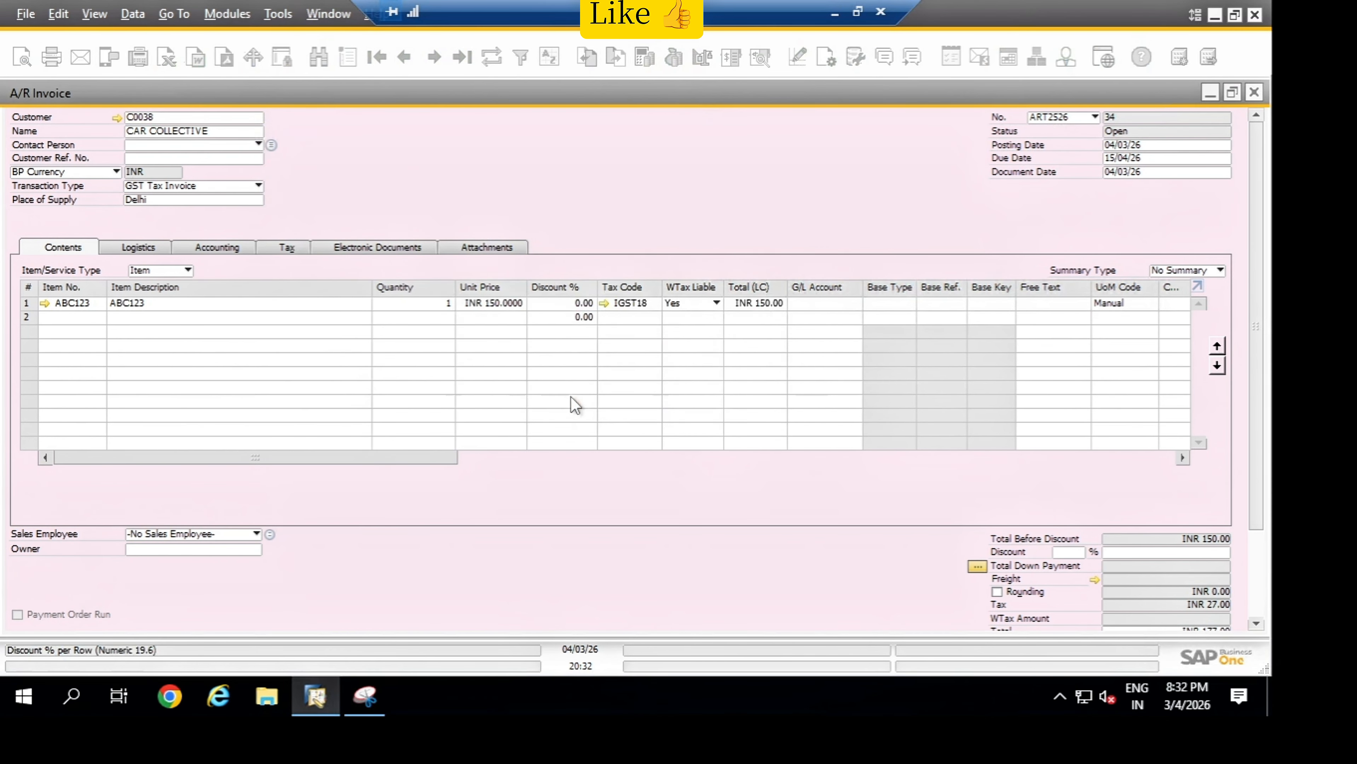